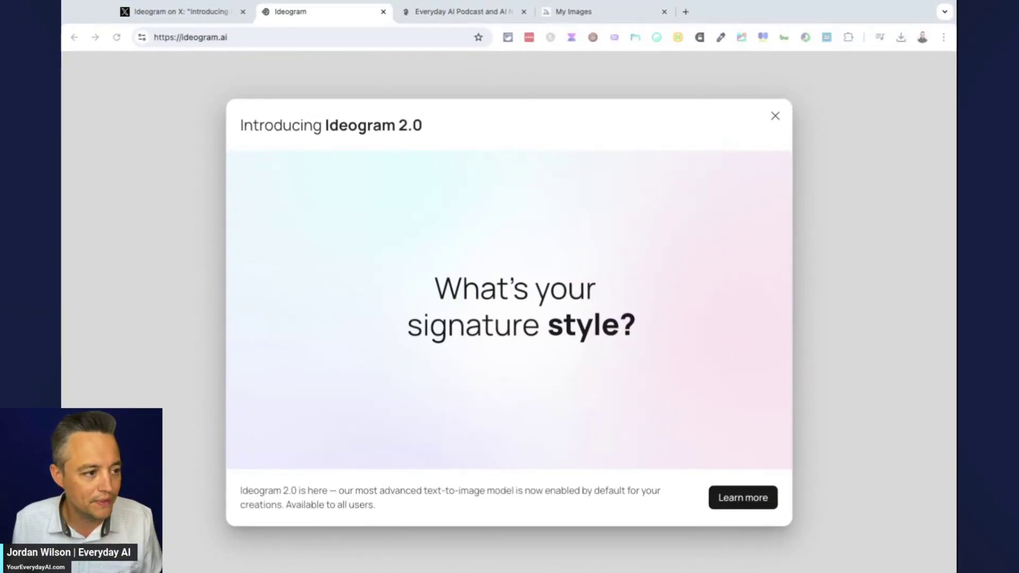
key("ctrl+Tab")
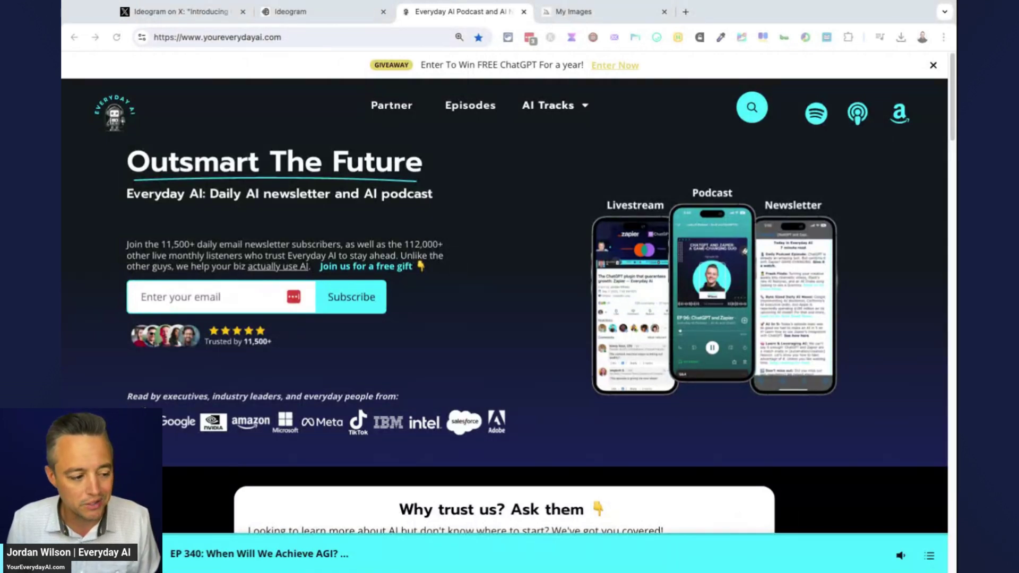
Step: Return to the Ideogram tab, where the 'Introducing Ideogram 2.0' showcase window is playing
left_click(320, 14)
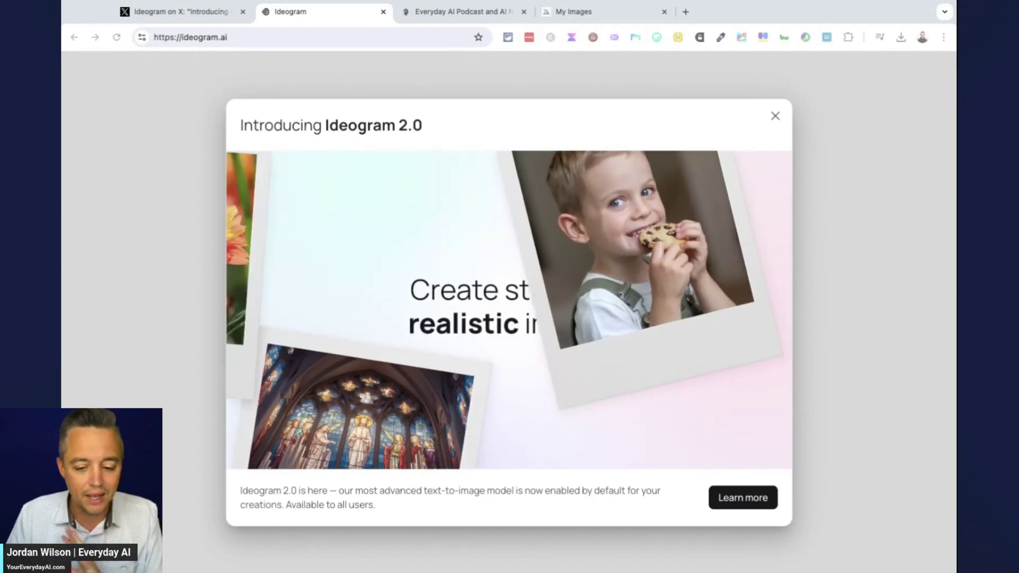
Step: Open Learn more and scroll about.ideogram.ai/2.0 to the charts comparing Ideogram 2.0 with Flux Pro and DALL·E 3
left_click(741, 498)
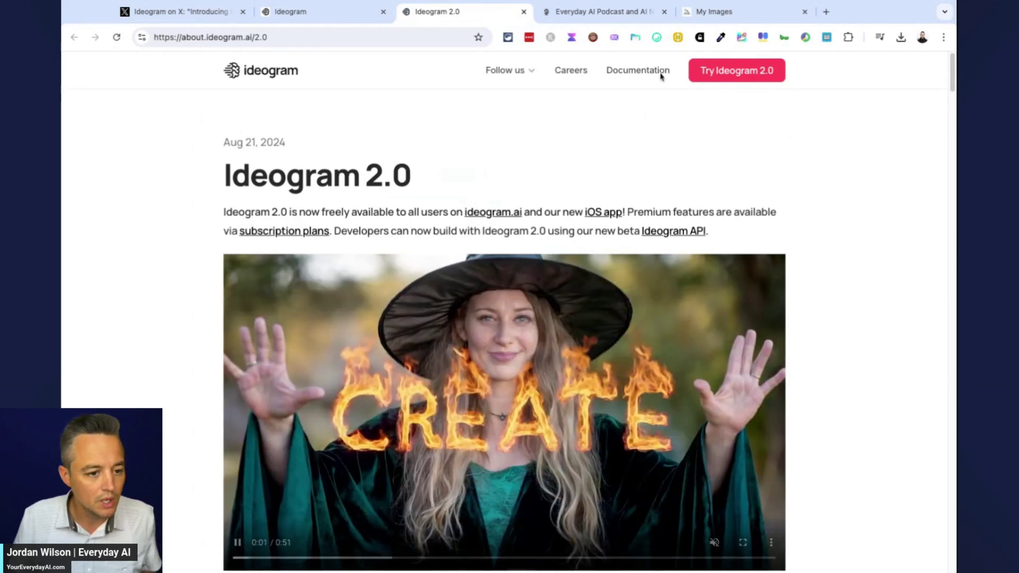
scroll(542, 293, "down", 10)
scroll(542, 293, "down", 20)
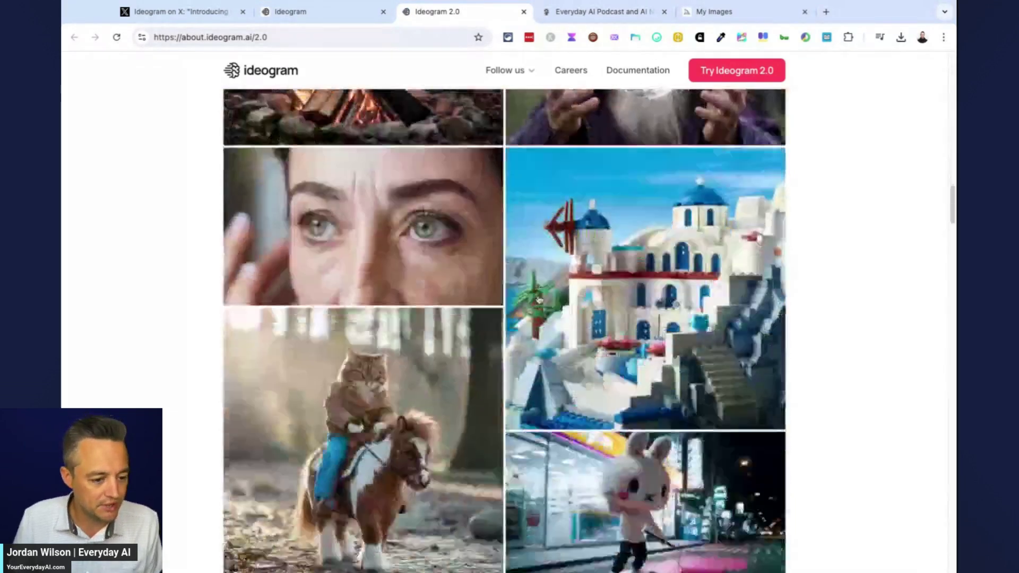
scroll(547, 301, "down", 6)
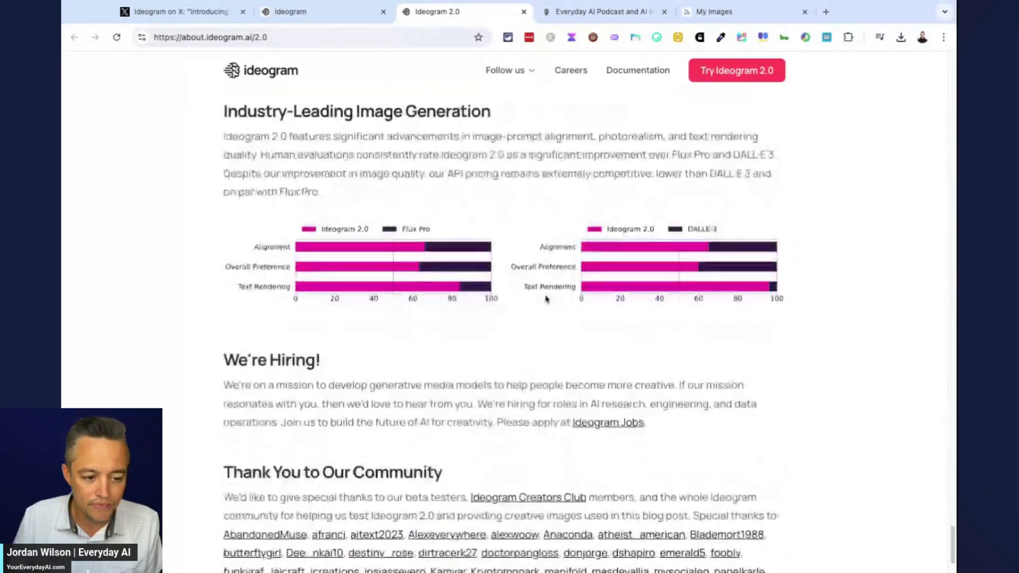
scroll(637, 232, "up", 1)
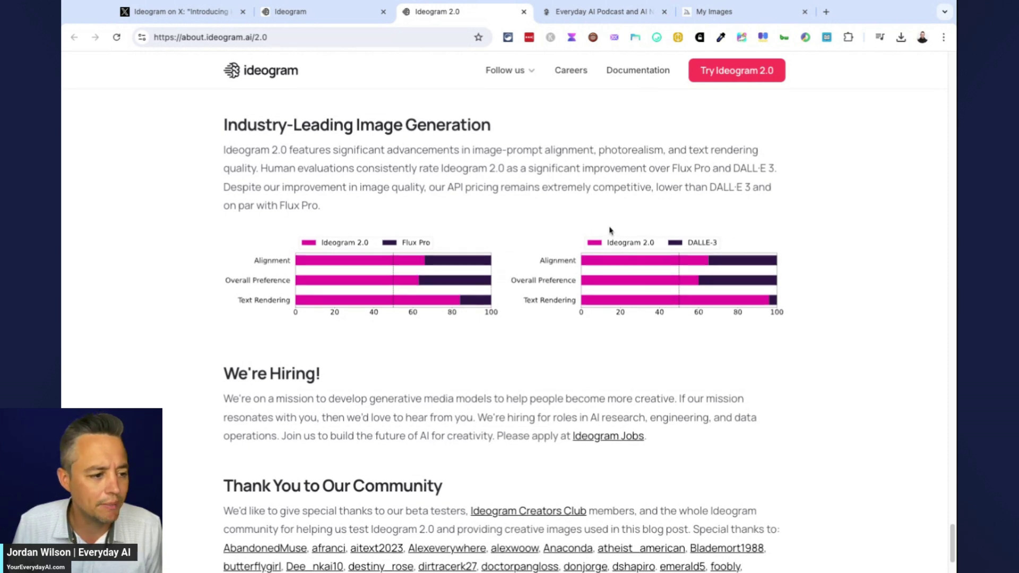
scroll(610, 228, "up", 2)
scroll(609, 229, "down", 1)
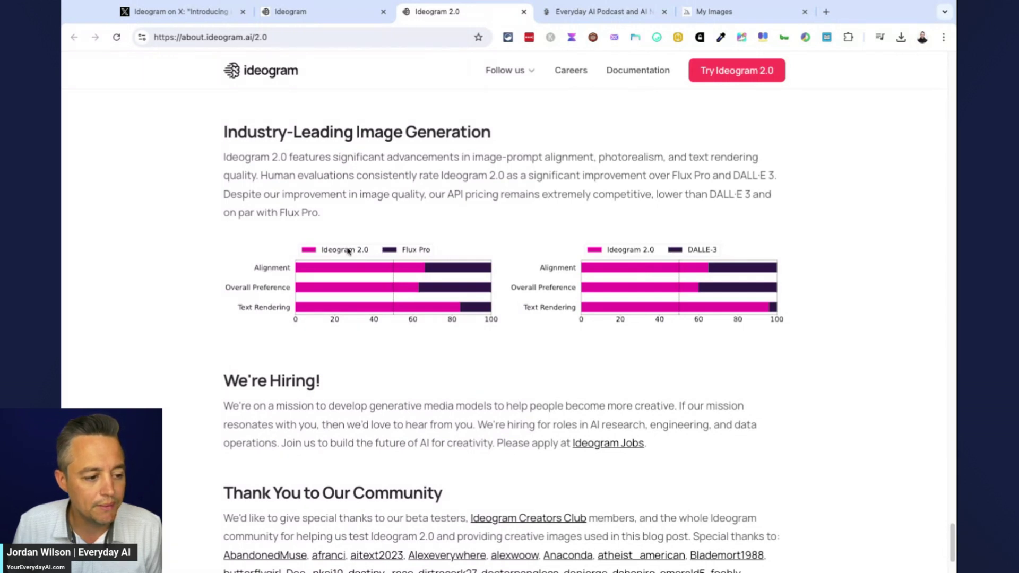
Step: Back on the Ideogram tab, agree to the updated terms of service and continue
left_click(295, 17)
left_click(487, 338)
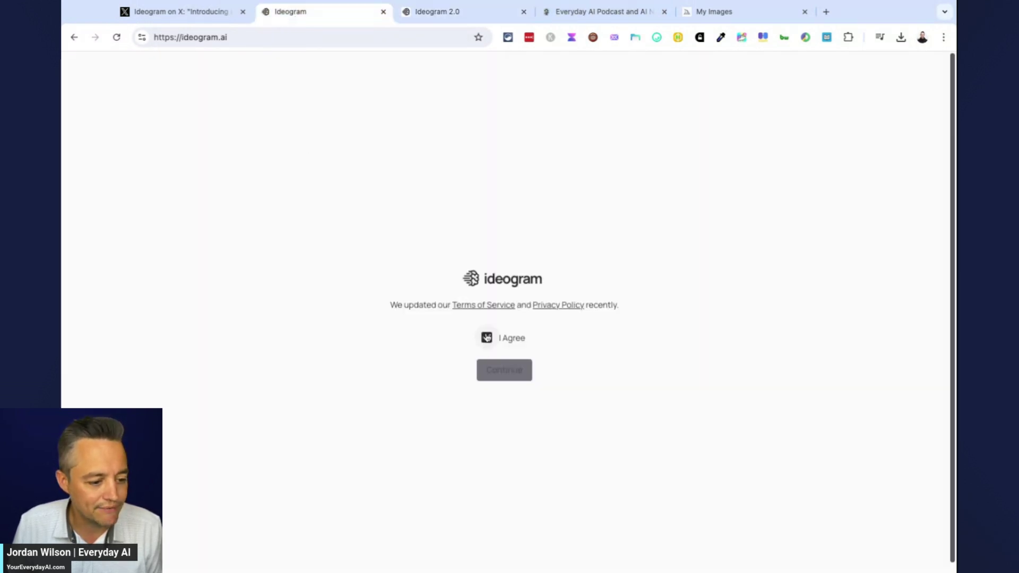
left_click(503, 372)
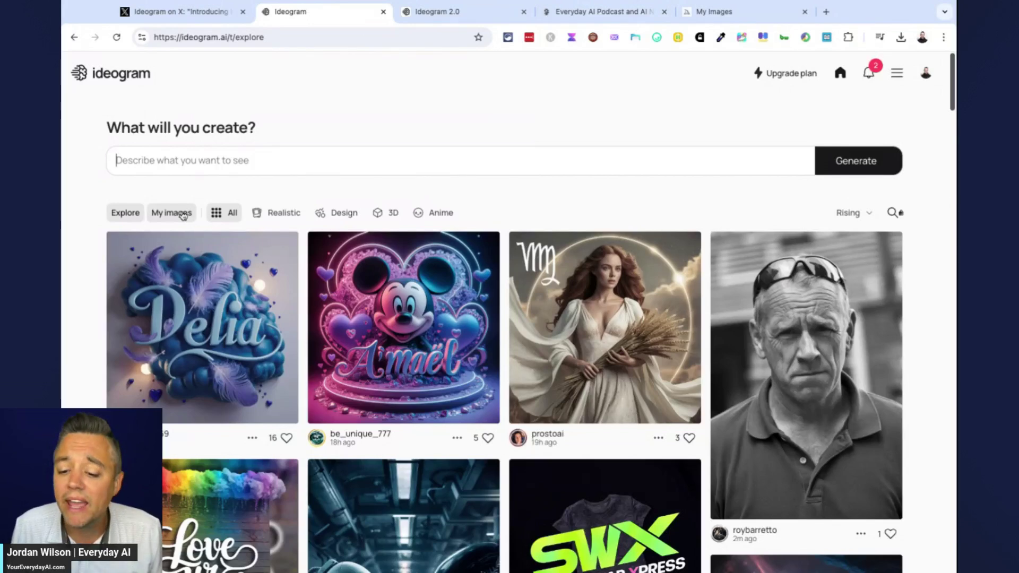
Step: Show My images and browse the birthday-dog and Everyday AI robot generations
left_click(171, 212)
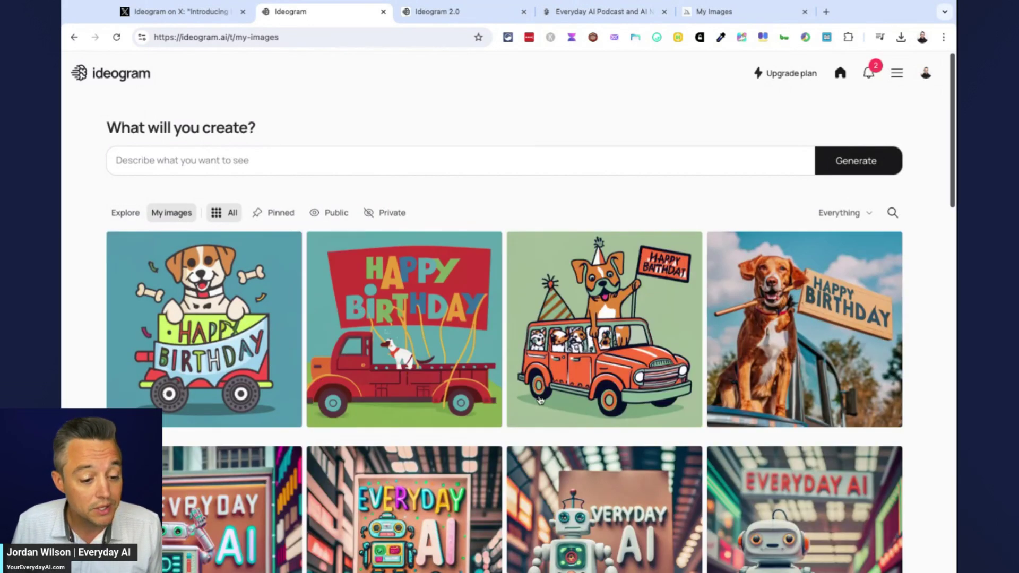
scroll(720, 373, "down", 6)
scroll(719, 373, "up", 1)
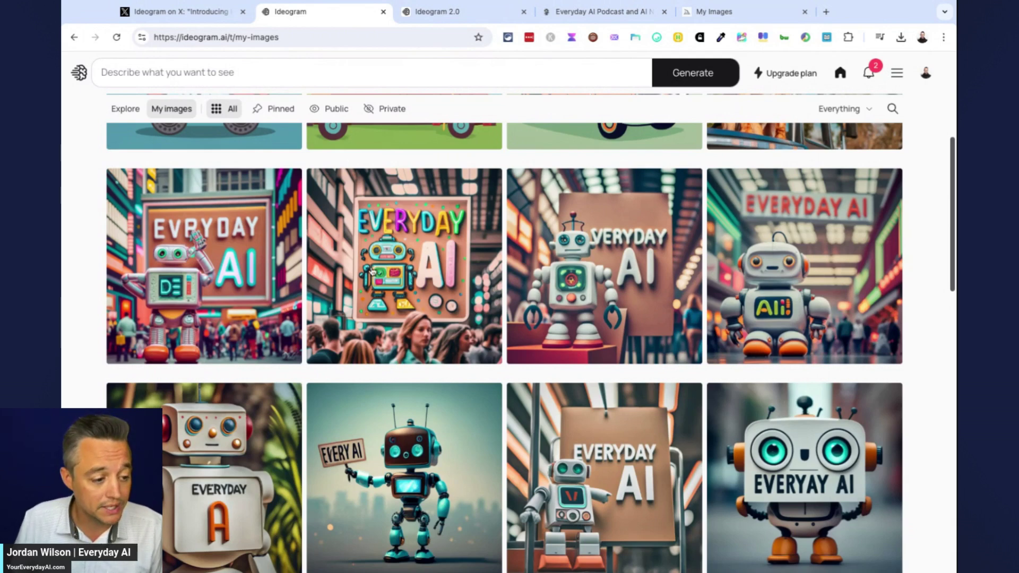
Step: Open the colourful EVERYDAY AI robot image and copy its neon-sign prompt
left_click(372, 272)
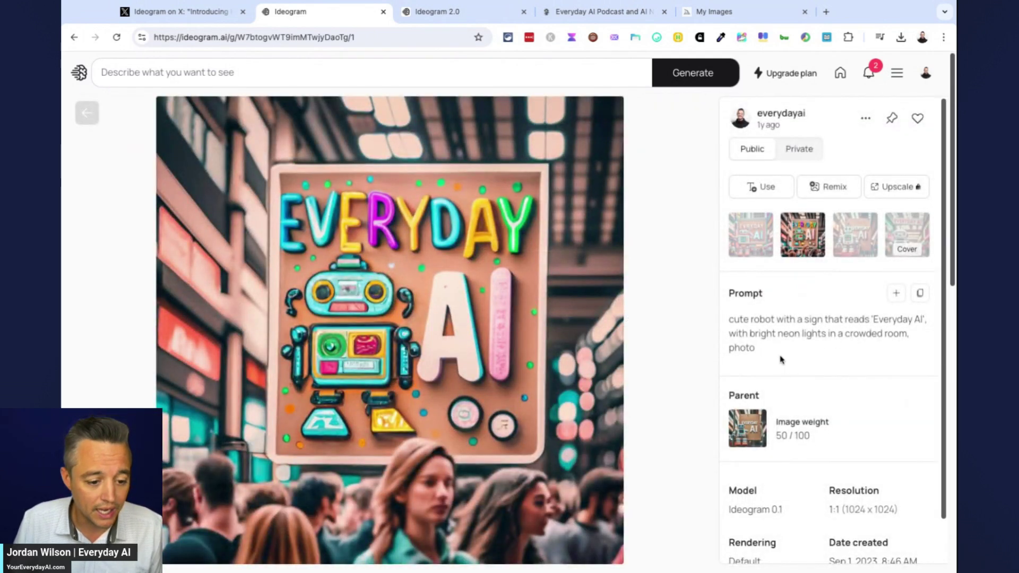
left_click(920, 293)
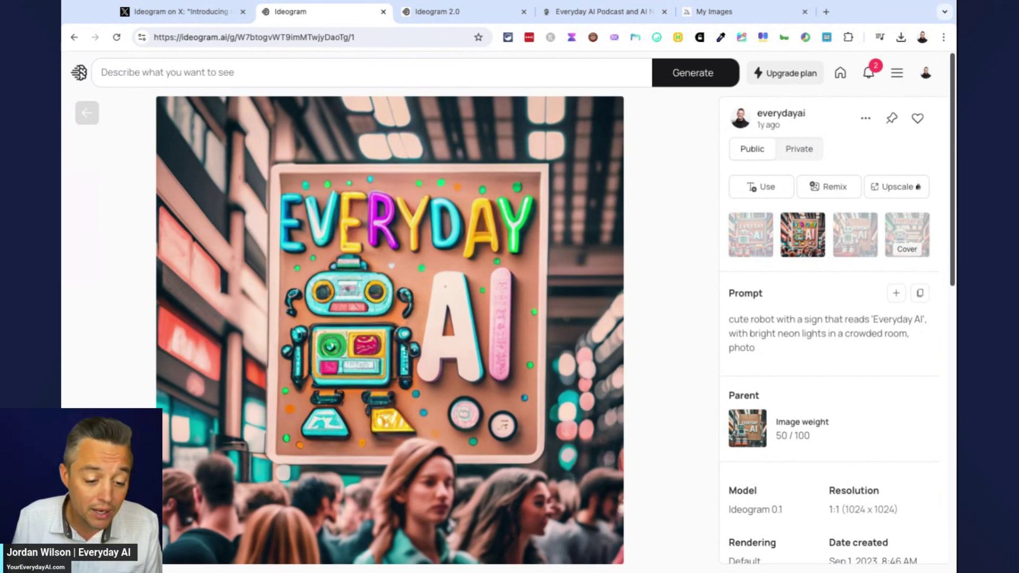
Step: View the Upgrade plan pricing and note the Free plan's 10 slow credits per day
left_click(785, 73)
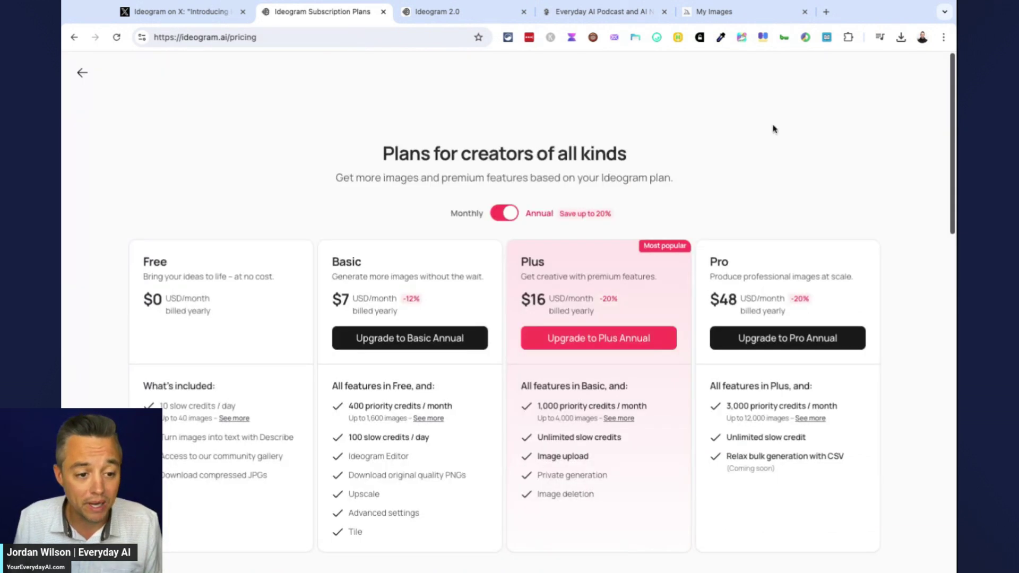
scroll(381, 258, "down", 1)
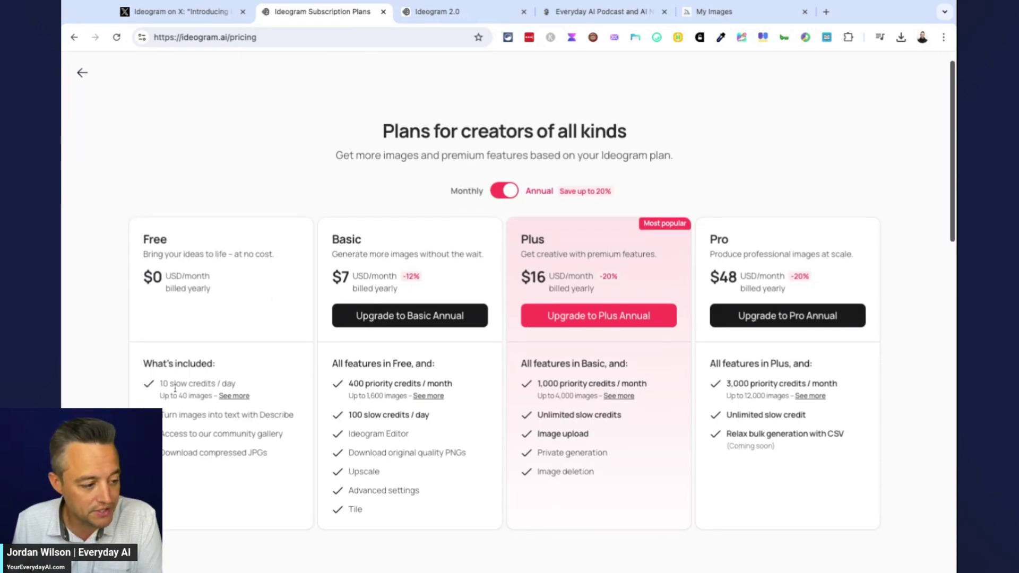
left_click_drag(160, 386, 212, 398)
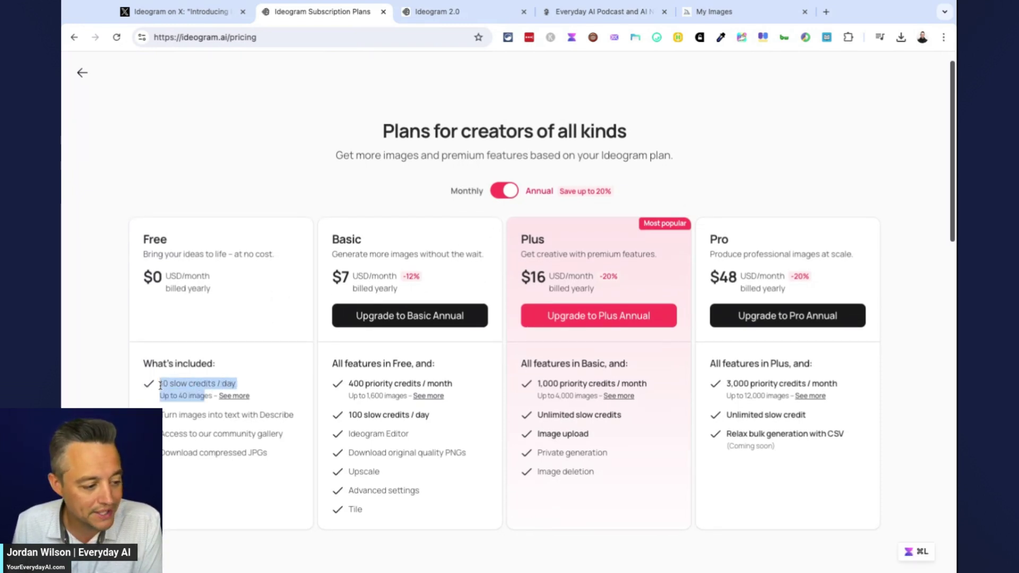
left_click(197, 412)
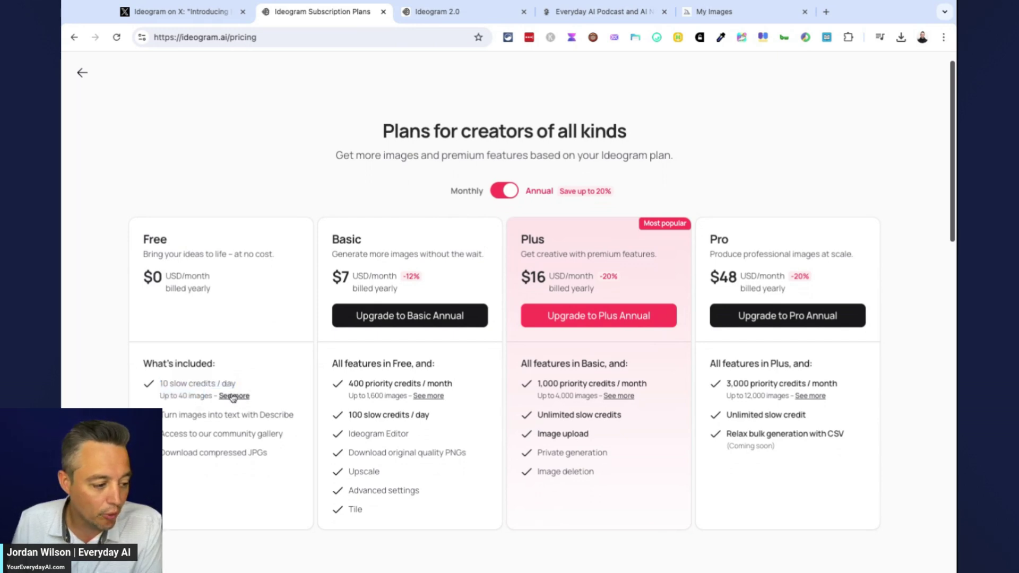
scroll(234, 400, "down", 10)
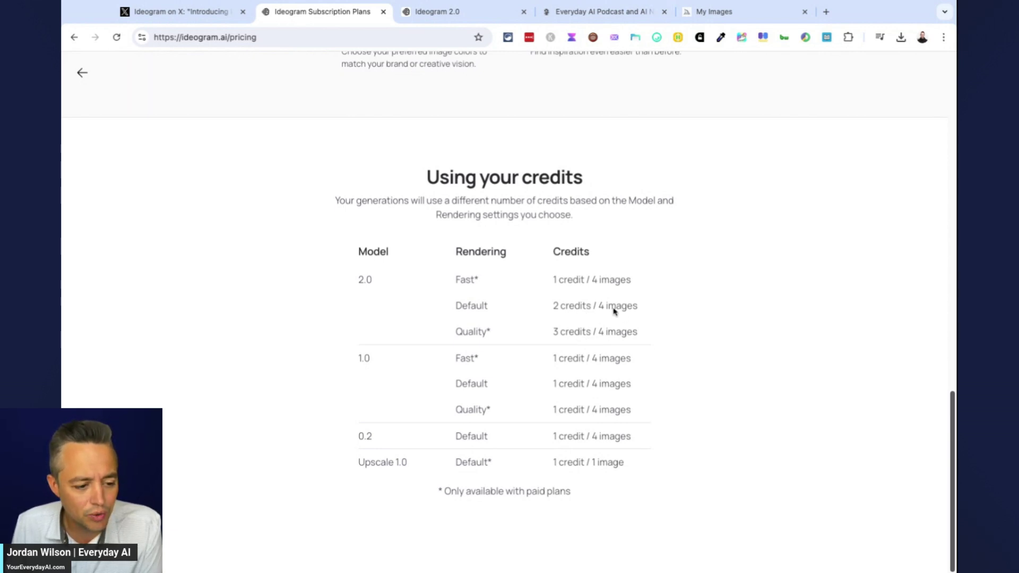
Step: Check the Plus plan's 4,000 images figure, then go back to the robot image
scroll(613, 316, "up", 15)
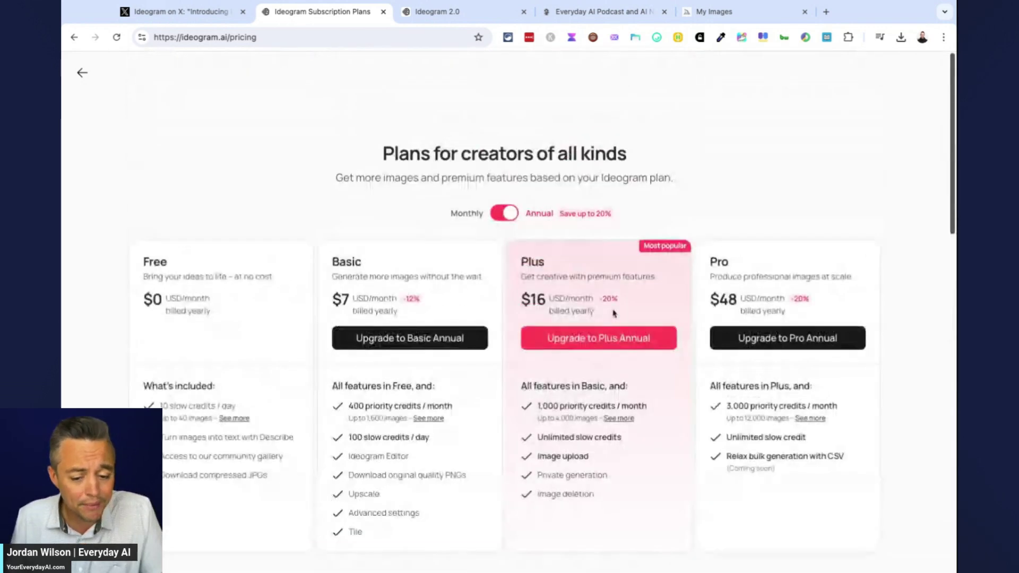
scroll(475, 318, "down", 2)
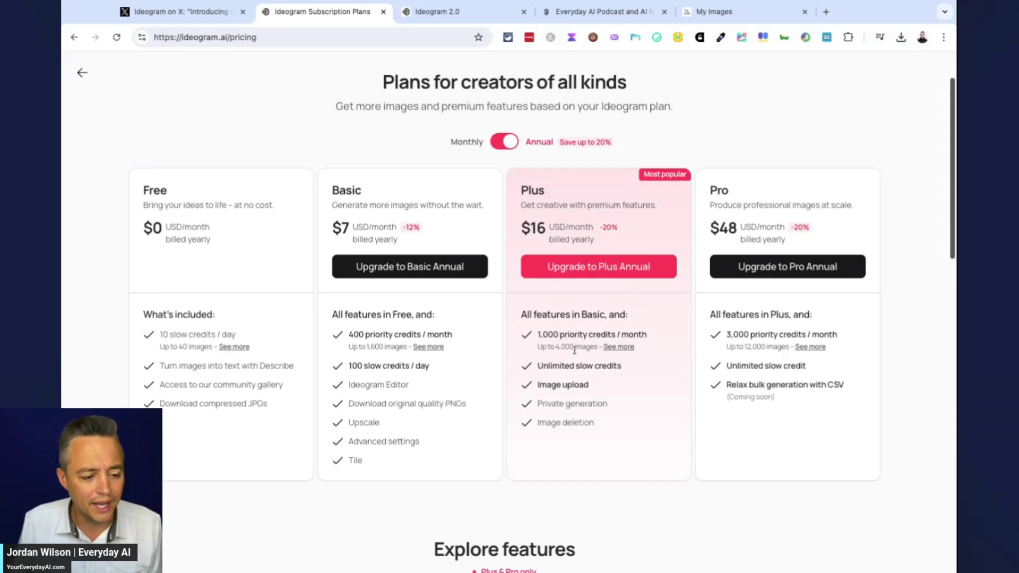
left_click_drag(598, 348, 550, 347)
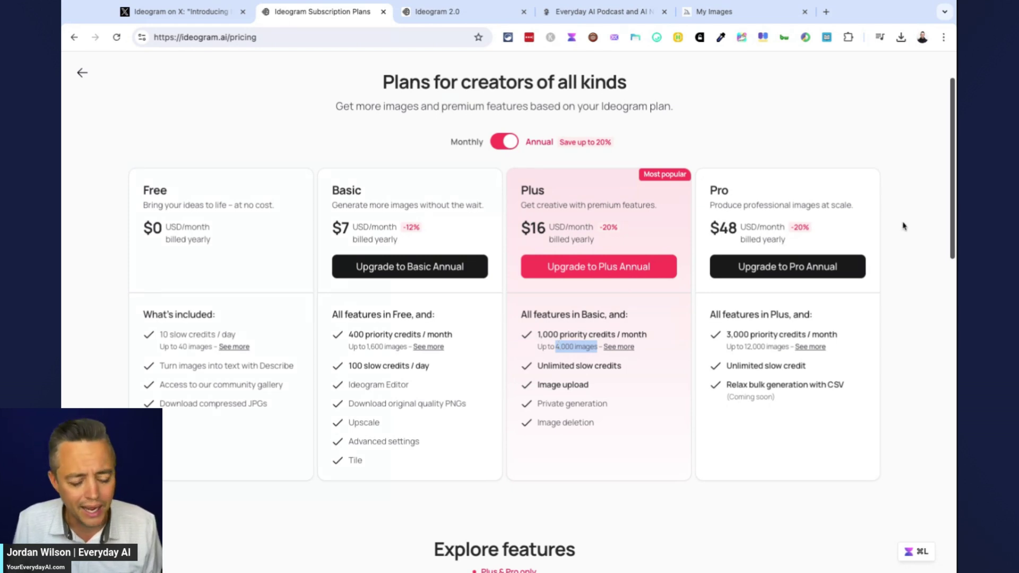
key("super+Tab")
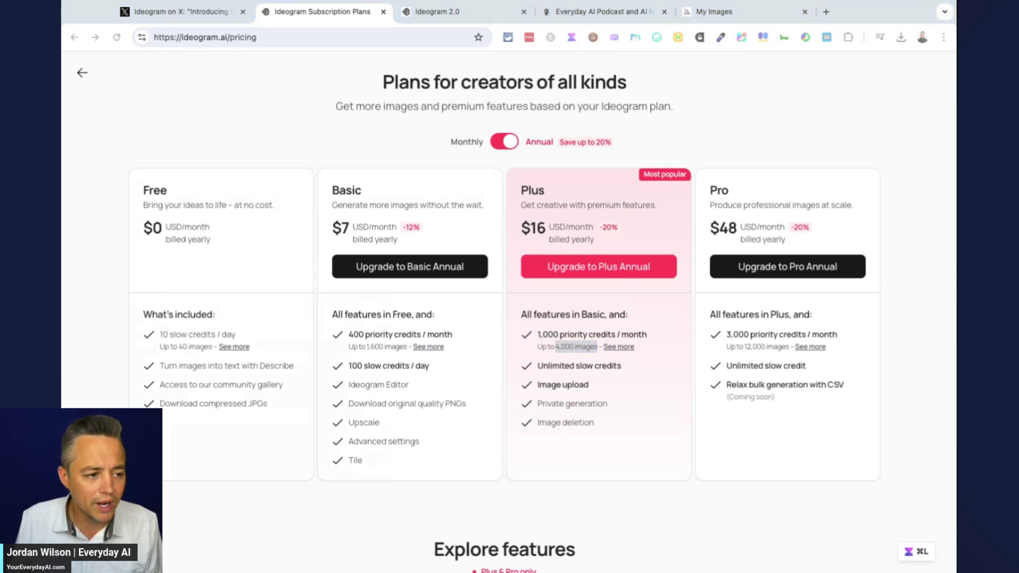
scroll(508, 318, "up", 2)
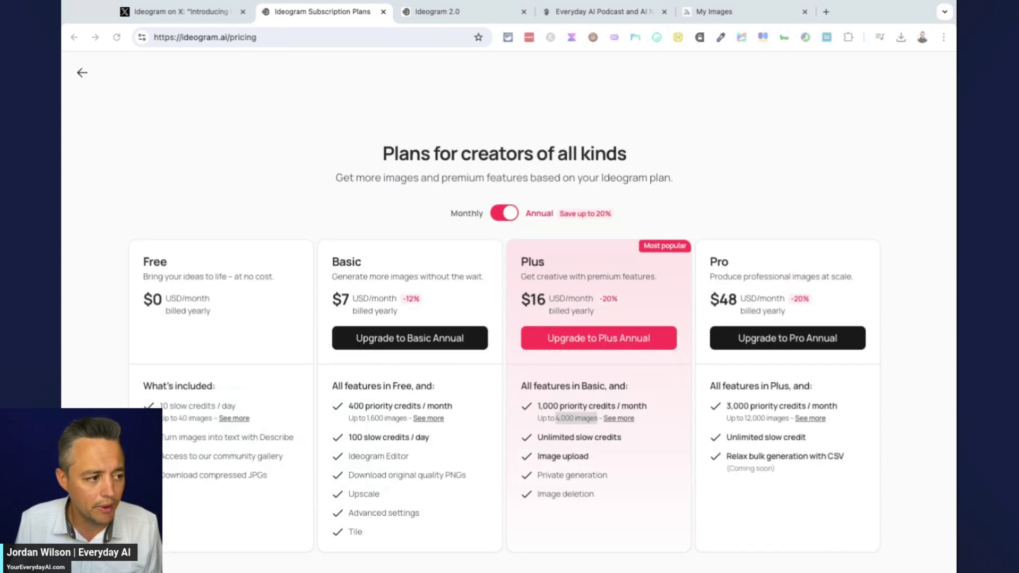
left_click(83, 73)
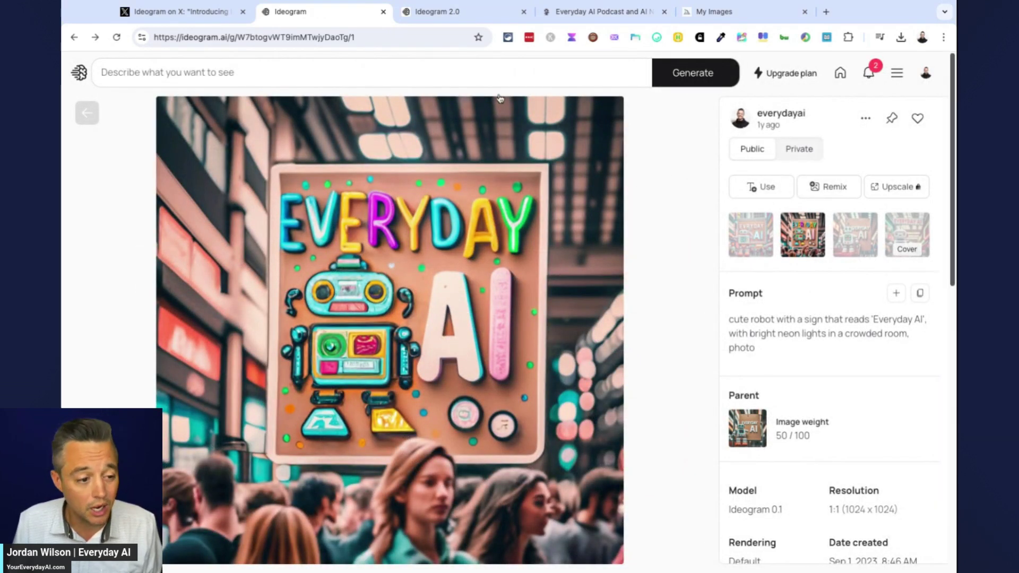
Step: Return to My images, then skim the X launch video's koala, palette, panda and prompt-text scenes
left_click(94, 122)
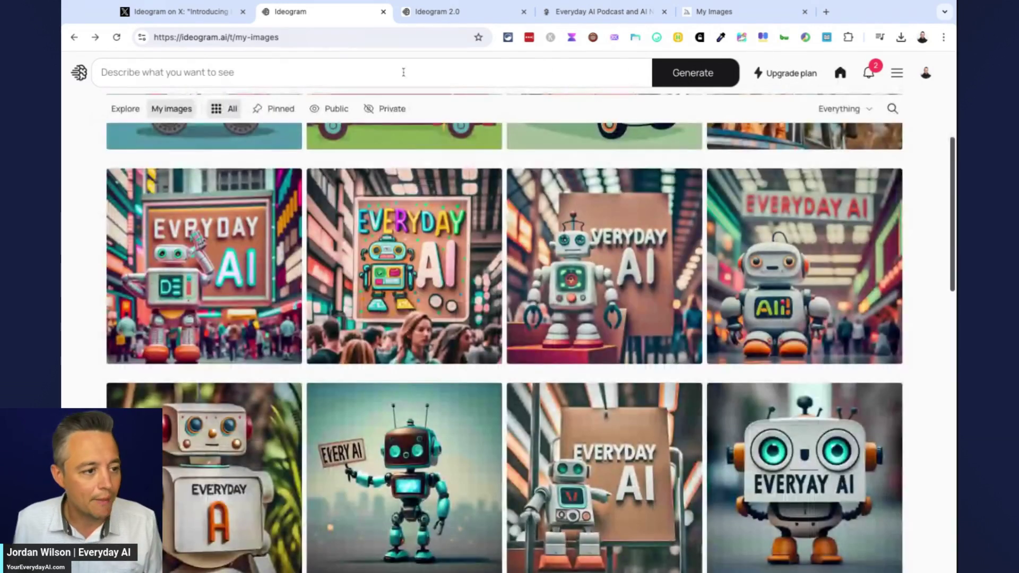
left_click(206, 16)
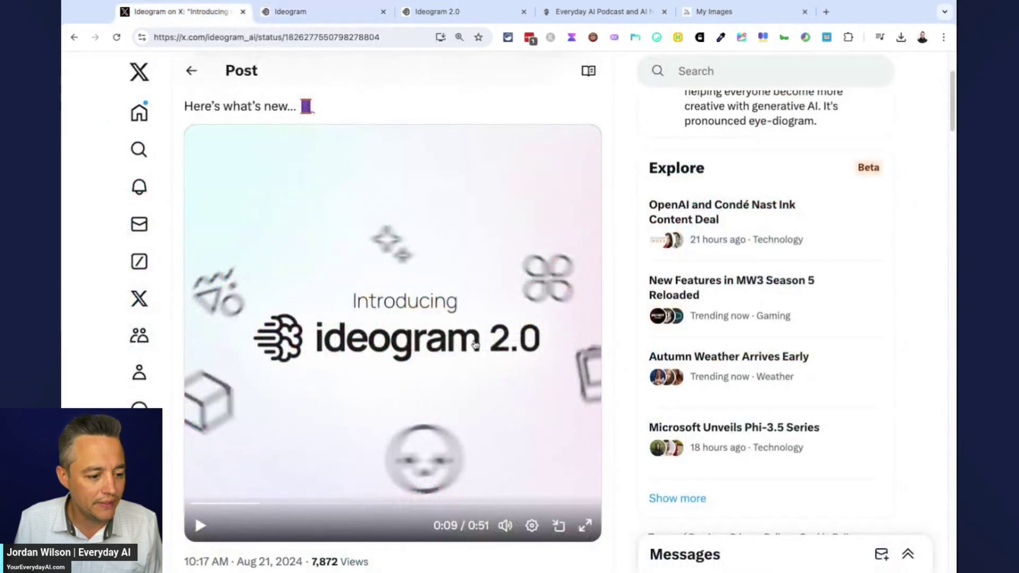
left_click(296, 502)
left_click(333, 504)
left_click(272, 505)
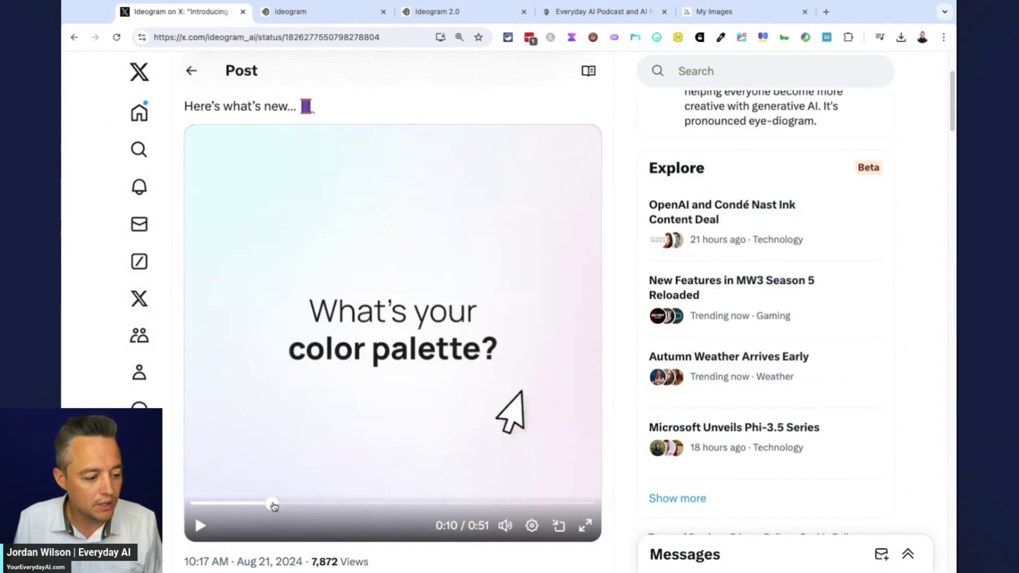
left_click(254, 505)
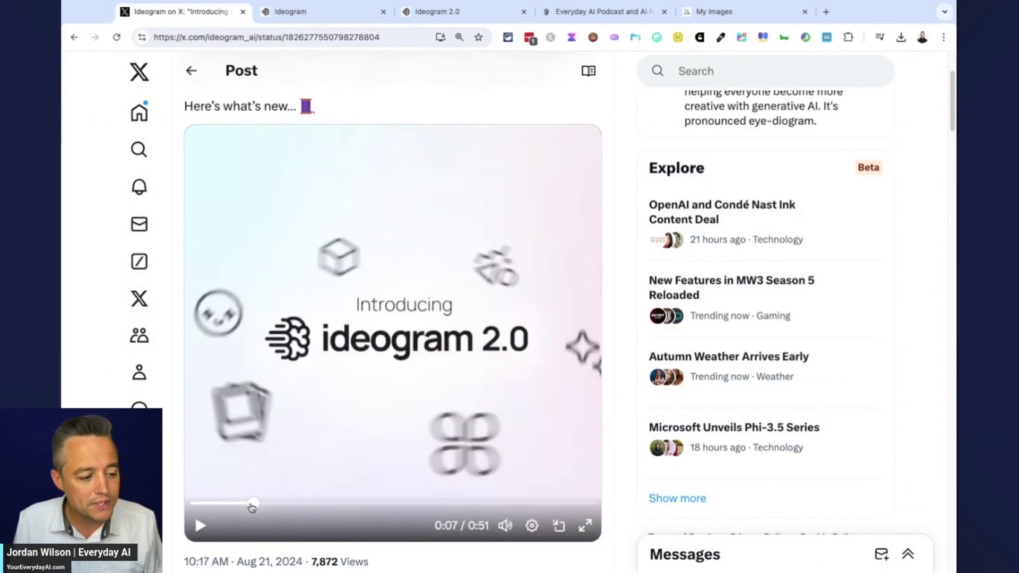
left_click(238, 504)
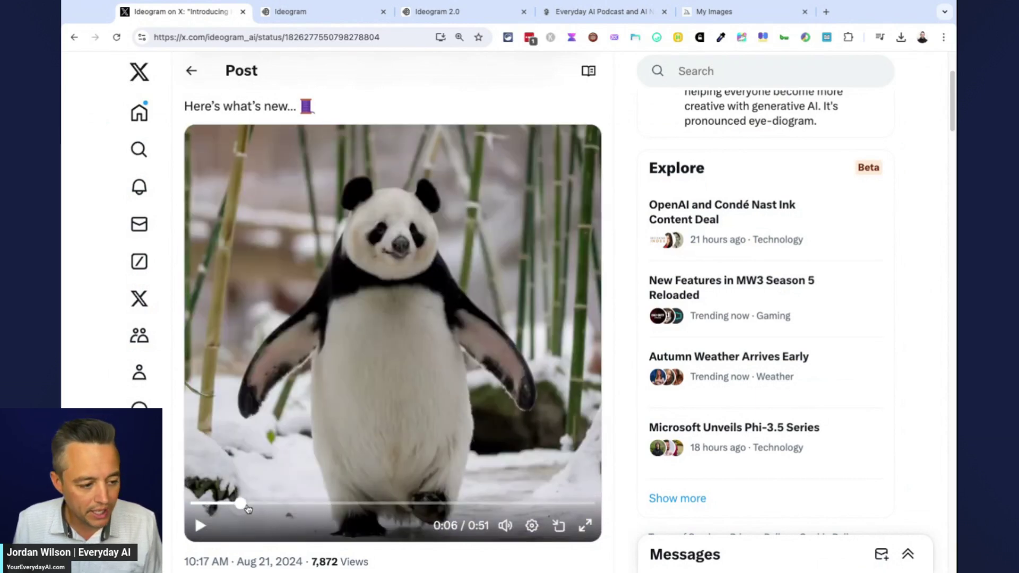
left_click(245, 506)
left_click(249, 507)
left_click_drag(248, 507, 417, 503)
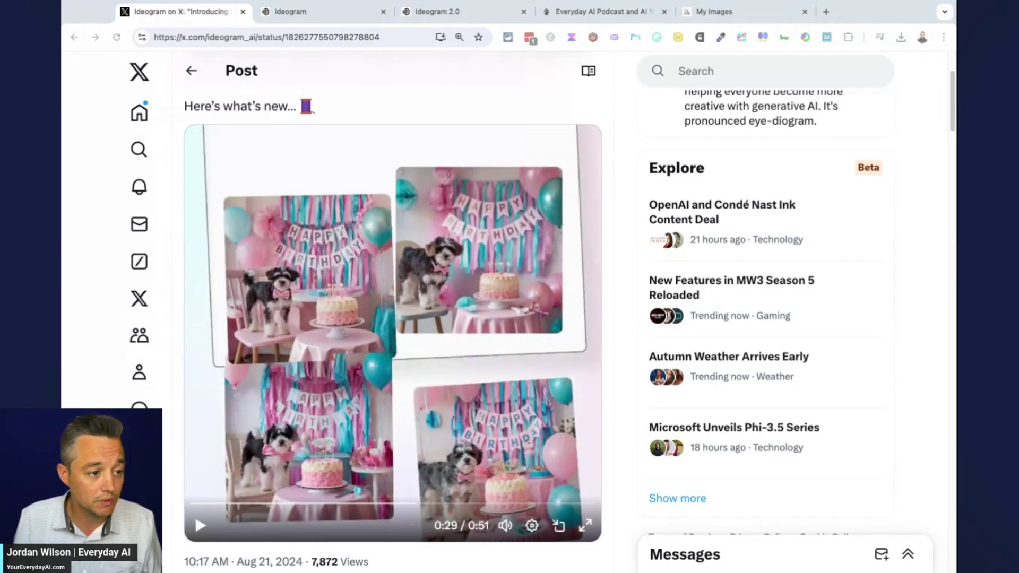
Step: Switch to the Ideogram 2.0 announcement page and scroll back to its top
key("ctrl+Tab")
key("ctrl+Tab")
scroll(441, 275, "up", 15)
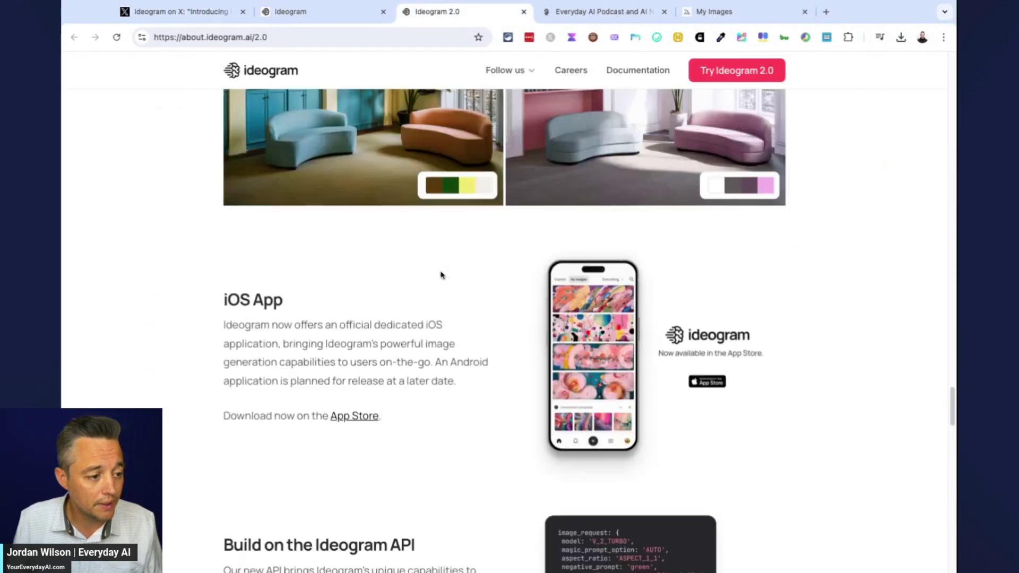
scroll(441, 275, "up", 10)
Step: Paste the dog birthday celebration prompt into the create box and zoom the page in
left_click(330, 12)
scroll(367, 129, "up", 1)
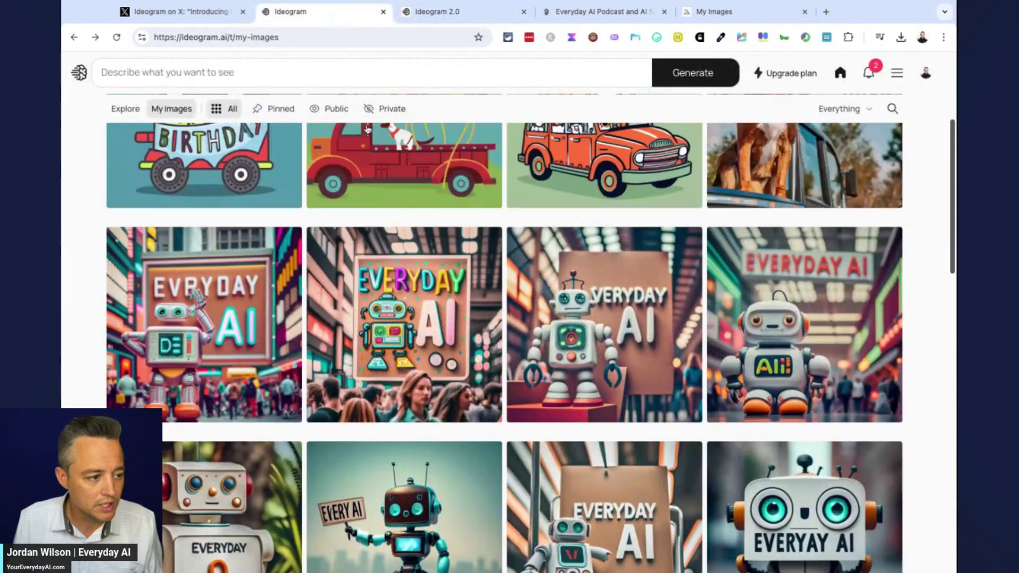
scroll(367, 129, "up", 5)
left_click(371, 159)
type("A photo of a dog's birthday celebration. A fluffy, black and white dog with a pink bowtie is standing proudly on a wooden chair. Next to him is a round table with a pink cover. On top of the table is a multi-layered pink cake decorated with swirling icing and candles. Behind the dog, there's a vibrant backdrop with blue and pink streamers, and a 'Happy Birthday' banner. The banner is made up of two strings. Around the room are pink and blue balloons and ribbons, and other festive paper decorations")
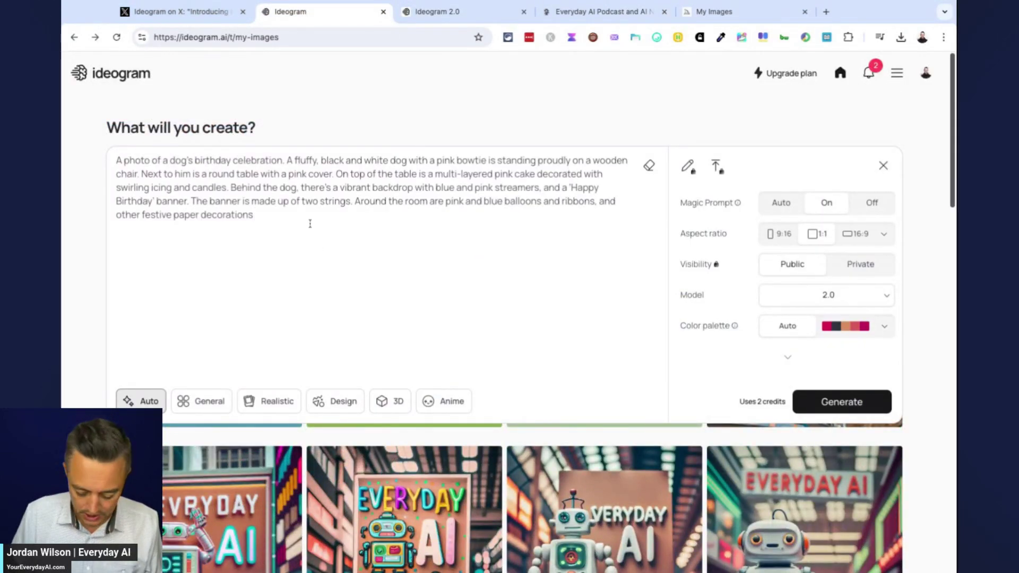
key("ctrl+plus")
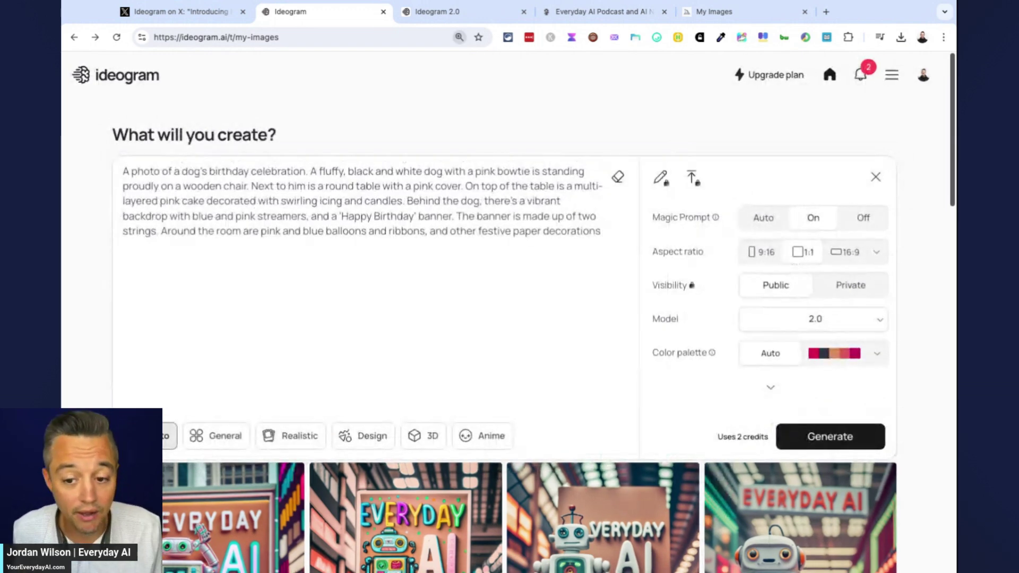
Step: Check the X demo video at 0:27, then return to the Ideogram prompt page
left_click(175, 12)
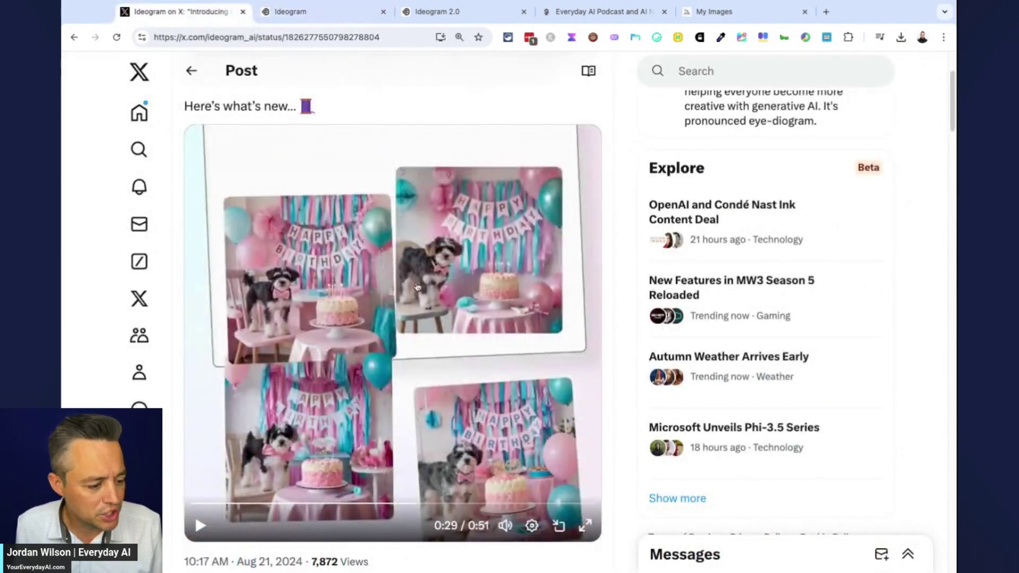
left_click(413, 507)
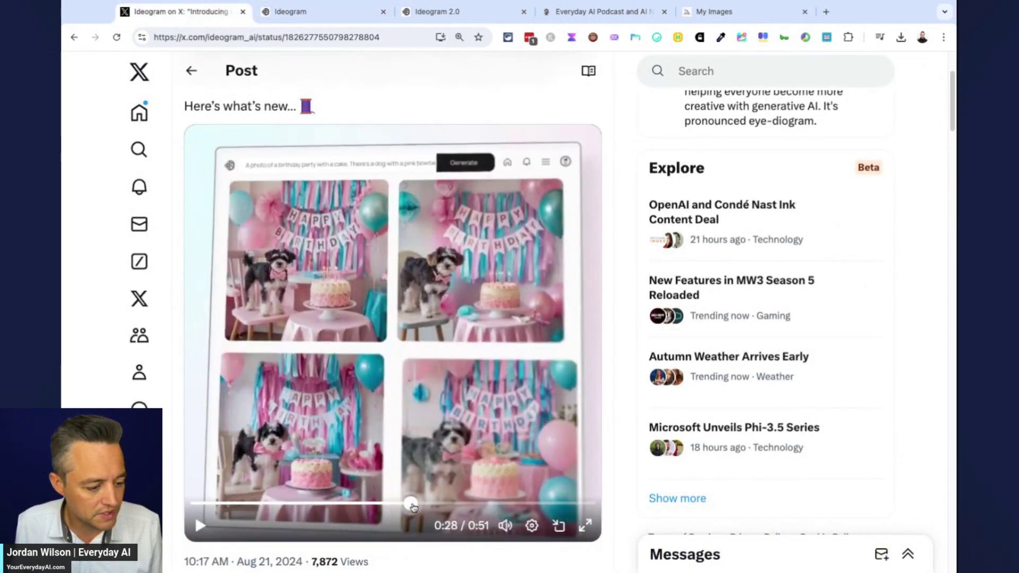
left_click_drag(413, 507, 401, 503)
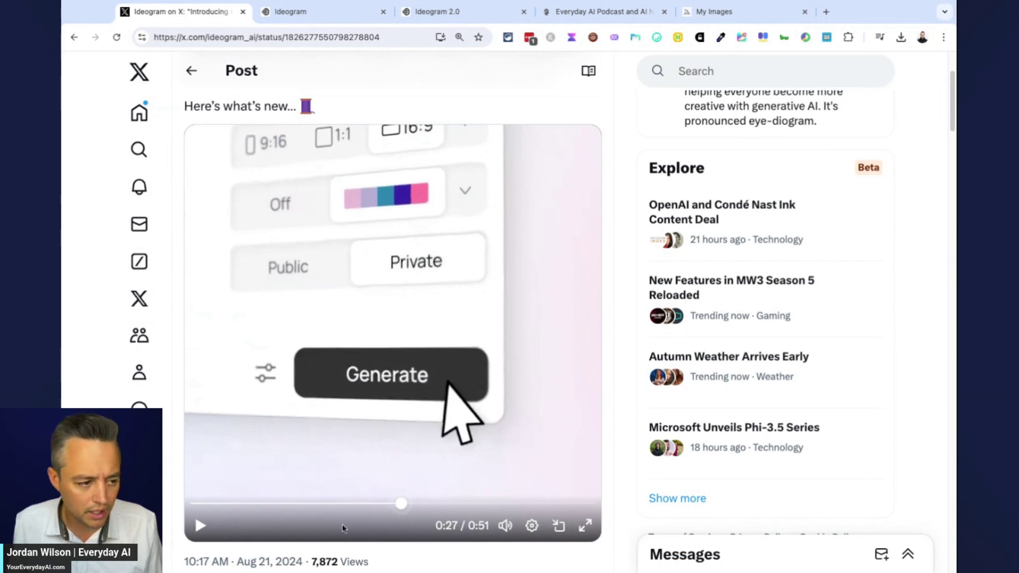
left_click(401, 11)
left_click(389, 13)
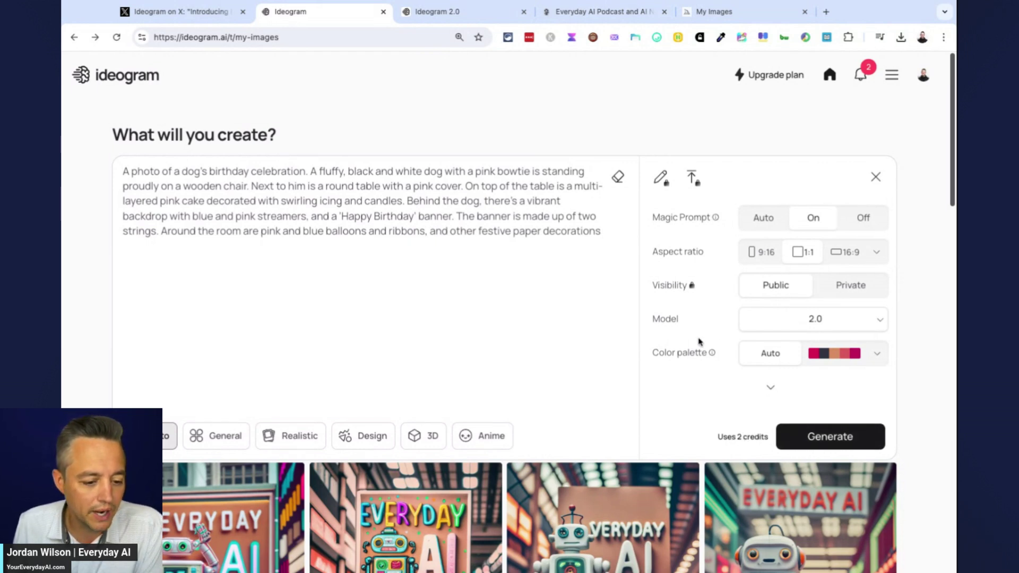
Step: Try Model 1.0, then switch back to Model 2.0 (latest)
left_click(804, 327)
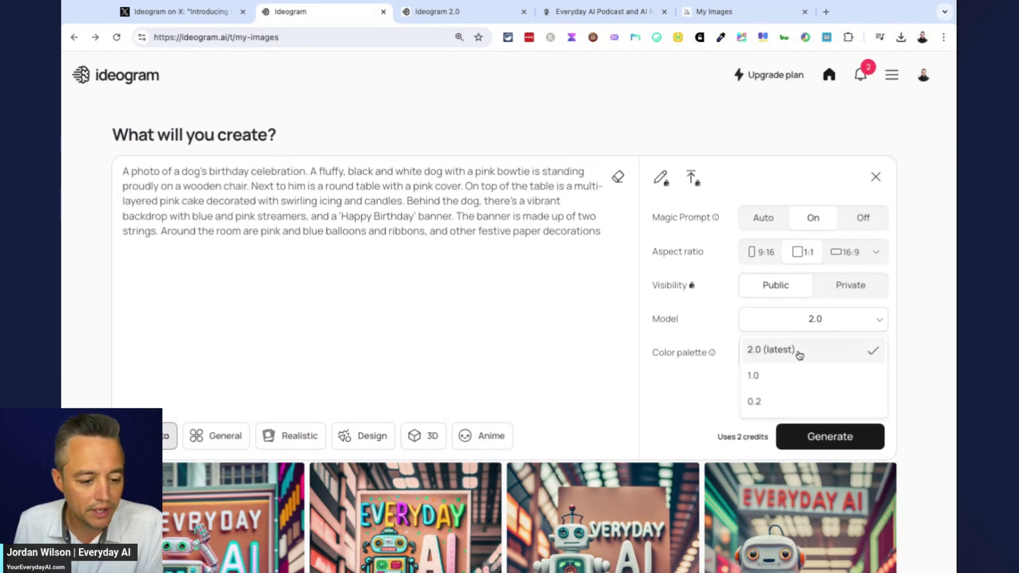
left_click(794, 375)
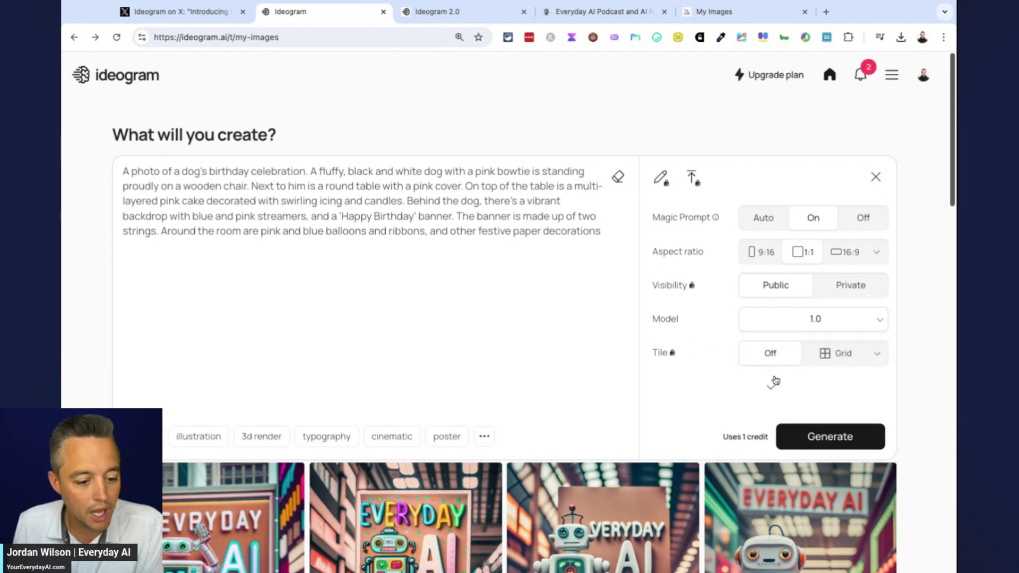
left_click(810, 321)
left_click(785, 349)
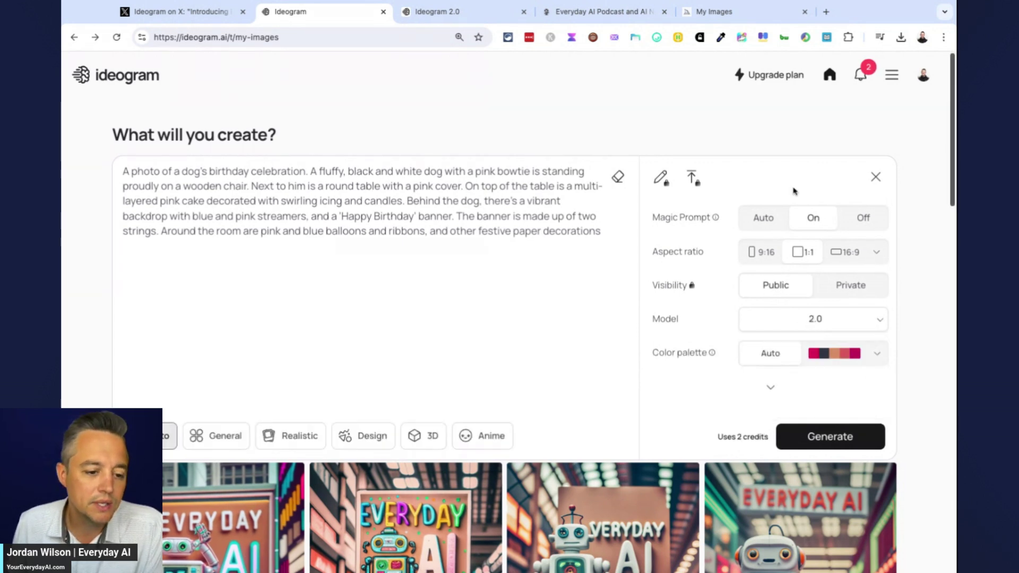
Step: Set the aspect ratio to 16:9
mouse_move(716, 219)
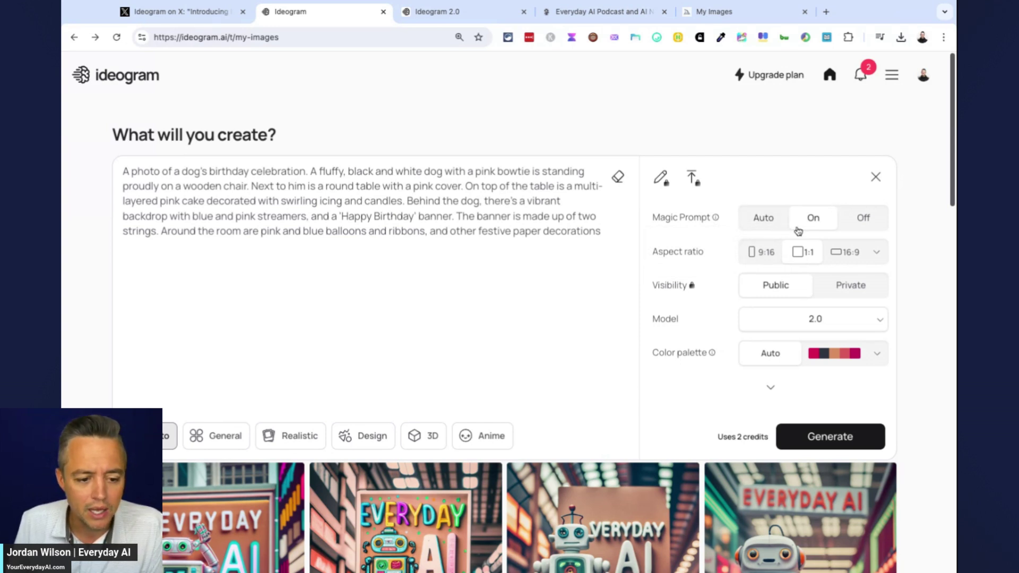
left_click(846, 254)
left_click(876, 254)
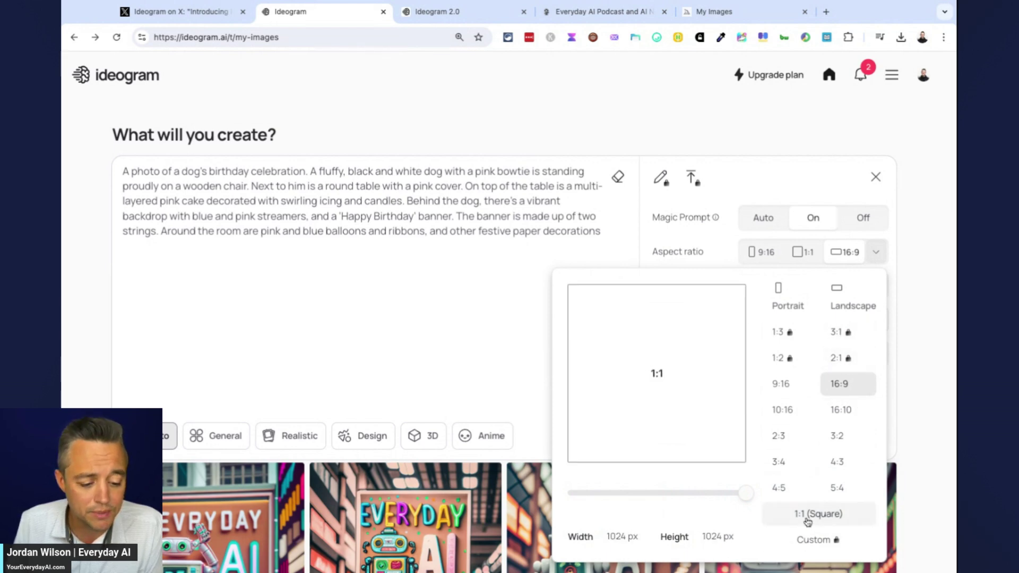
left_click(877, 252)
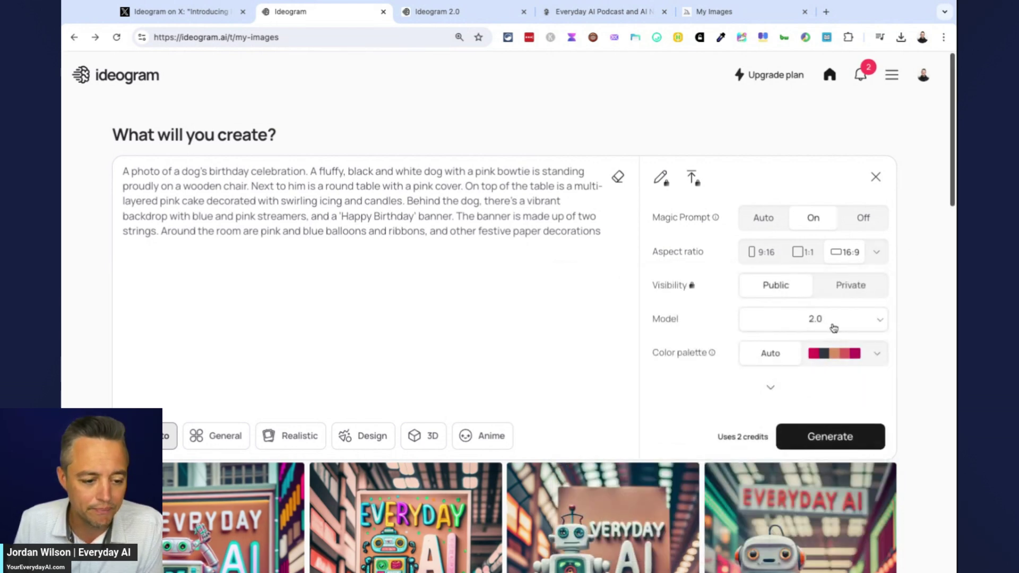
Step: Generate the dog birthday images and watch the slow-queue batch reach 48%
left_click(801, 436)
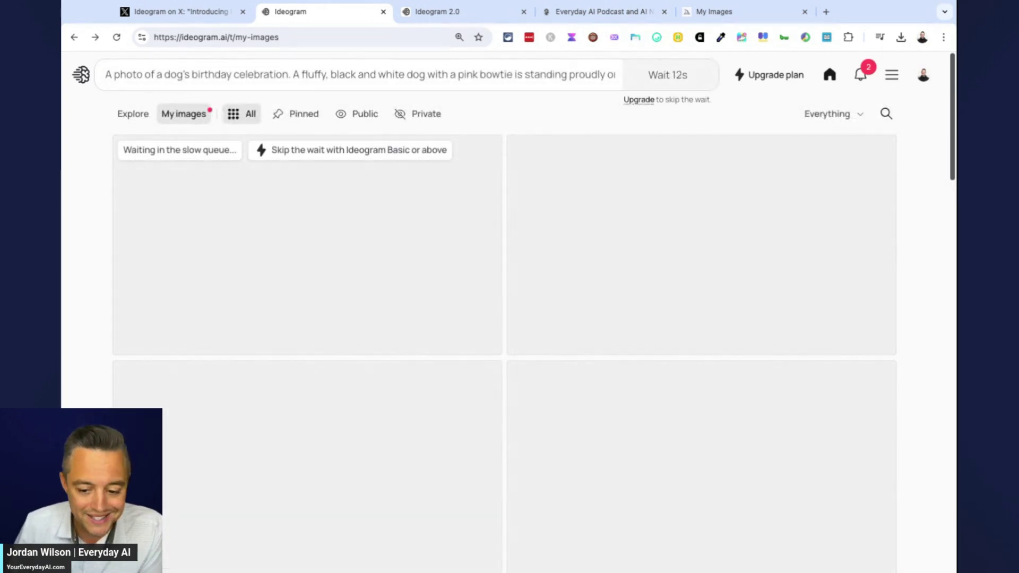
scroll(794, 341, "down", 3)
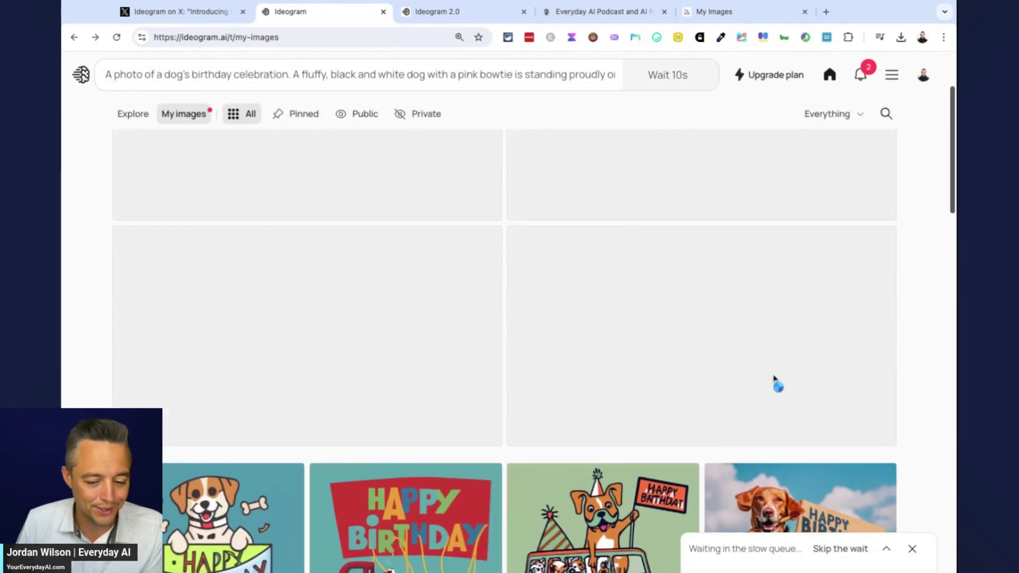
scroll(777, 386, "up", 2)
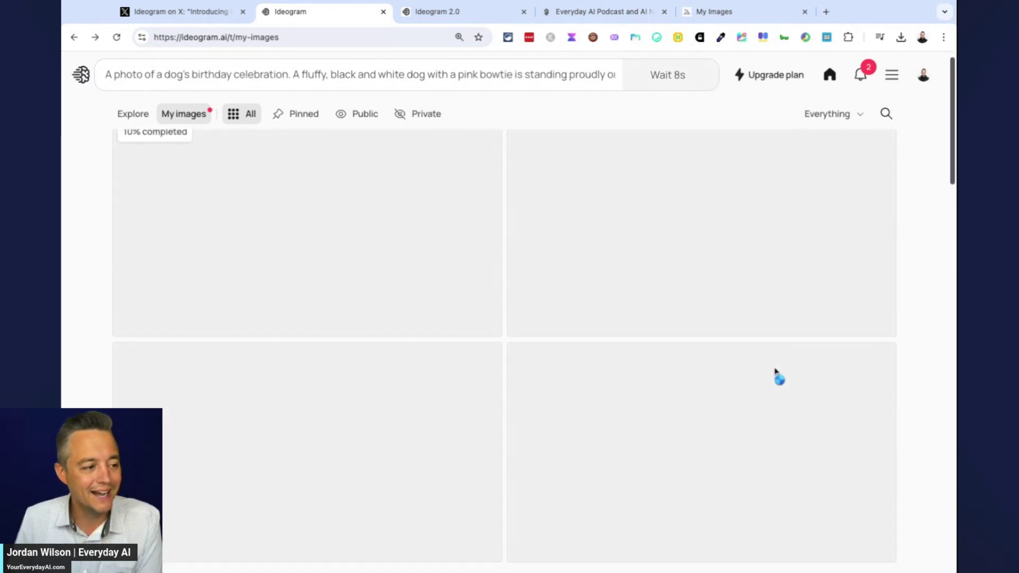
scroll(340, 244, "up", 1)
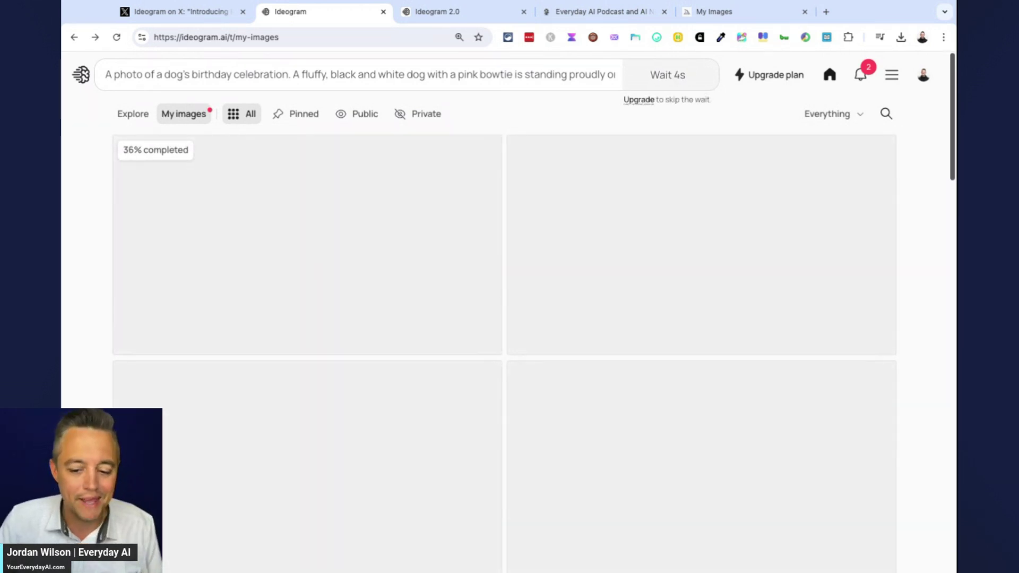
left_click(737, 16)
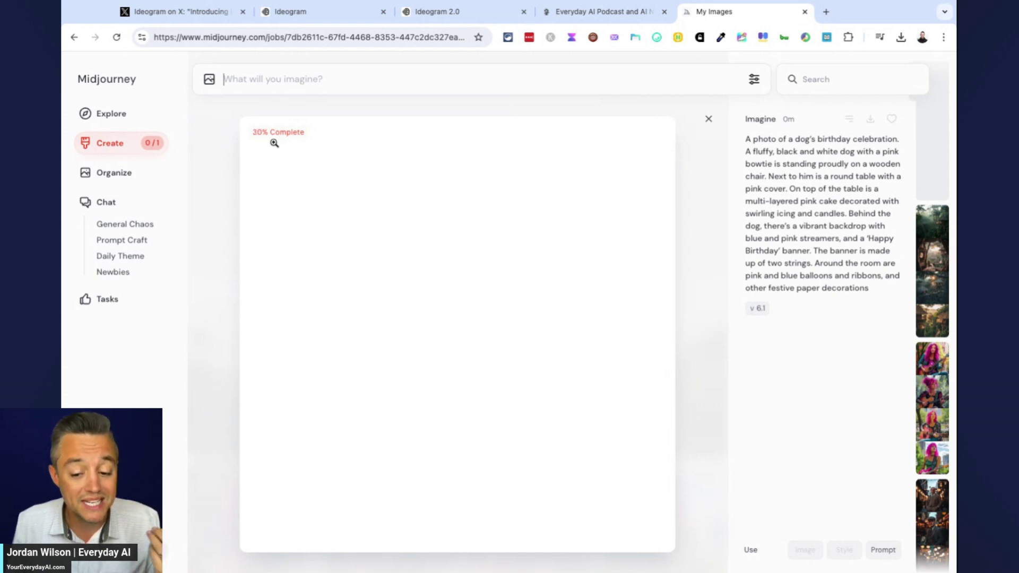
left_click(367, 16)
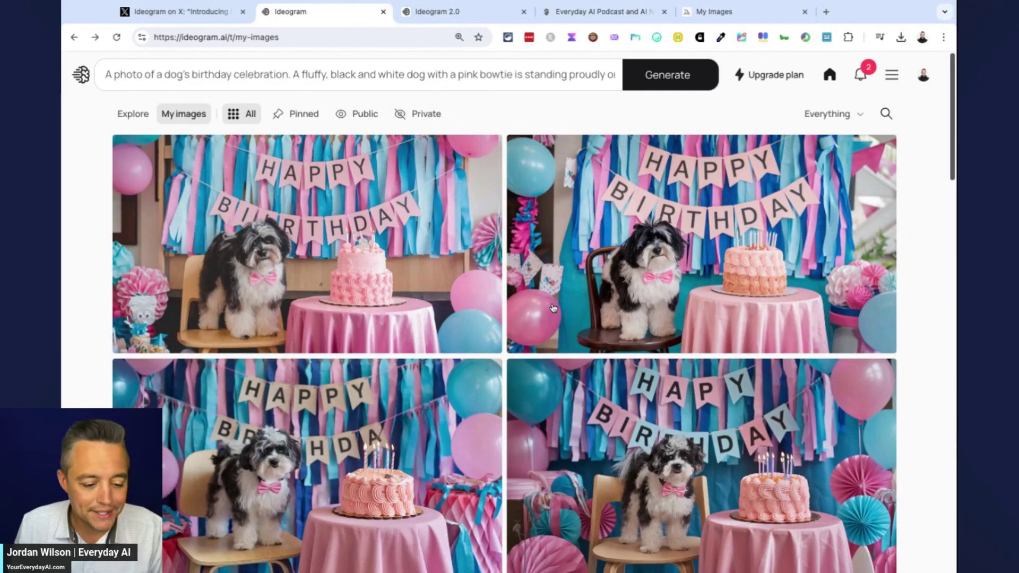
Step: Compare the four dog-birthday results against the X demo grid, rewound to around 0:27
scroll(552, 308, "down", 1)
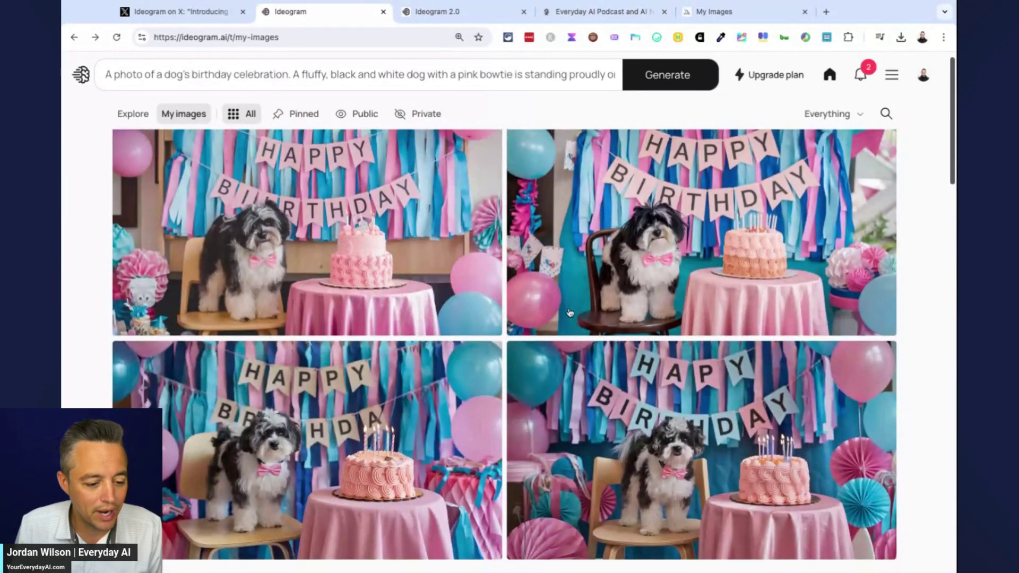
left_click(176, 12)
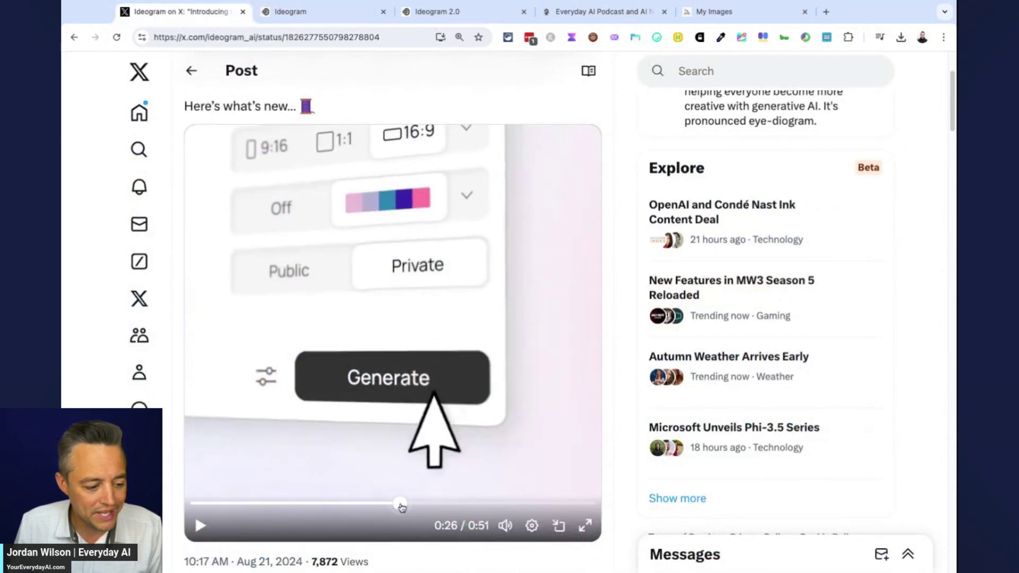
left_click(402, 504)
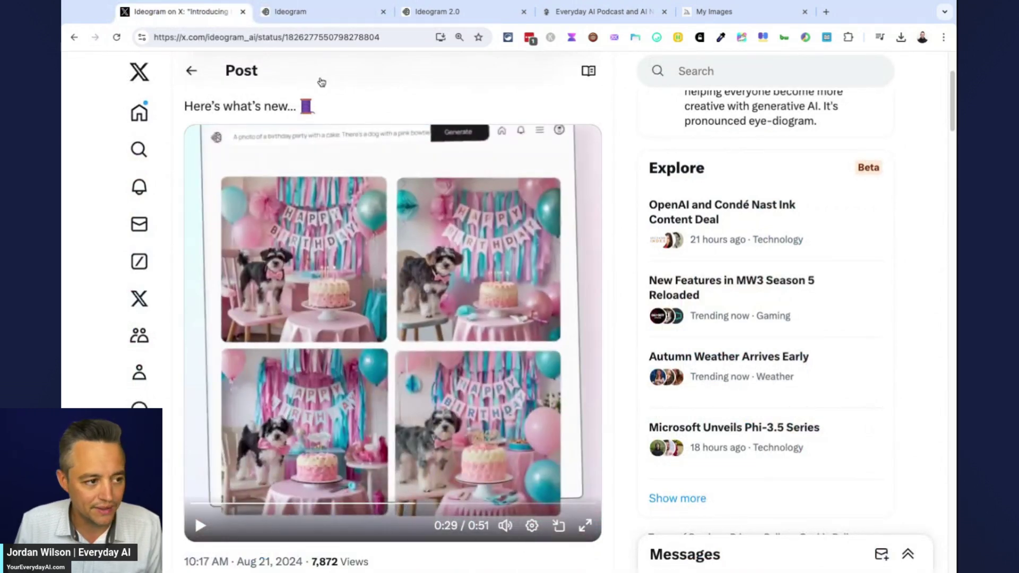
left_click(323, 11)
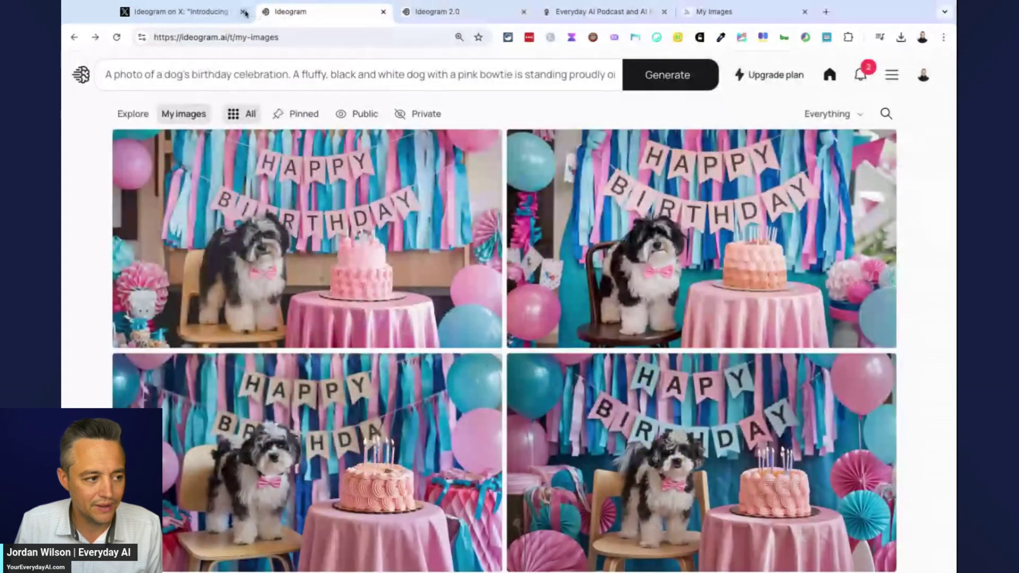
left_click(219, 11)
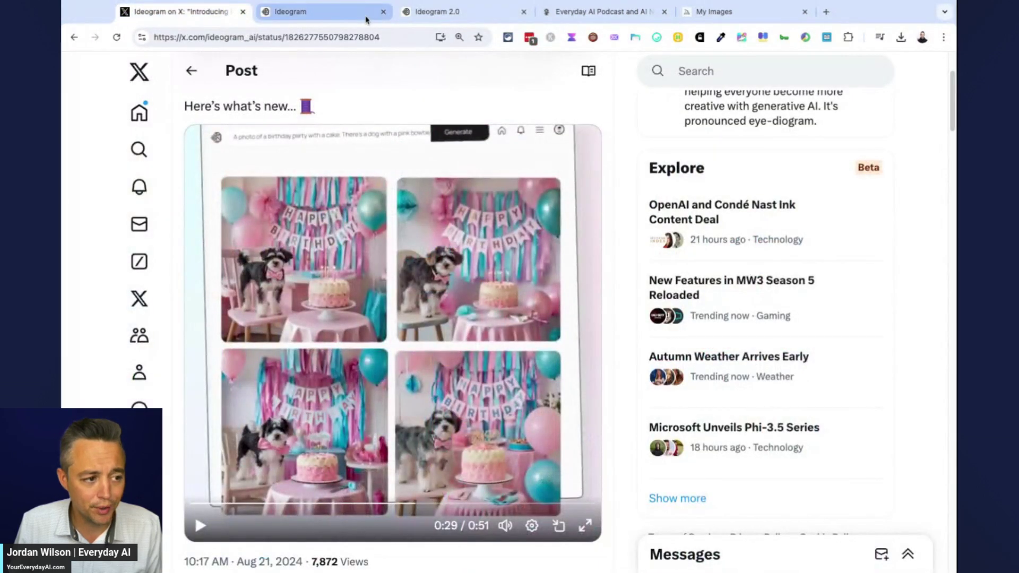
Step: Return to Ideogram's four generated dog-birthday images
left_click(322, 12)
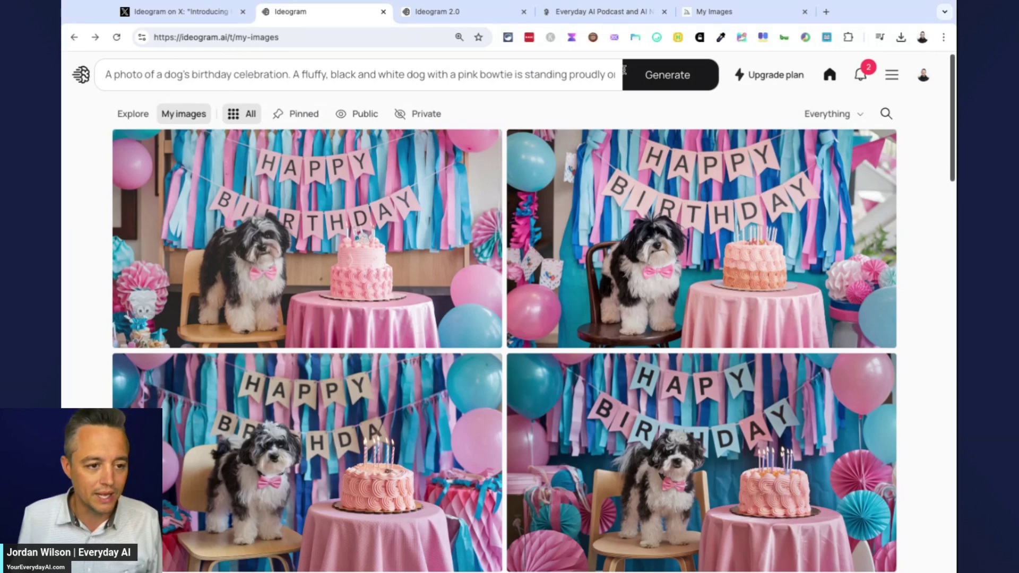
Step: Open chat.openai.com in a new browser tab
key("ctrl+t")
type("chat.openai.com")
key("Return")
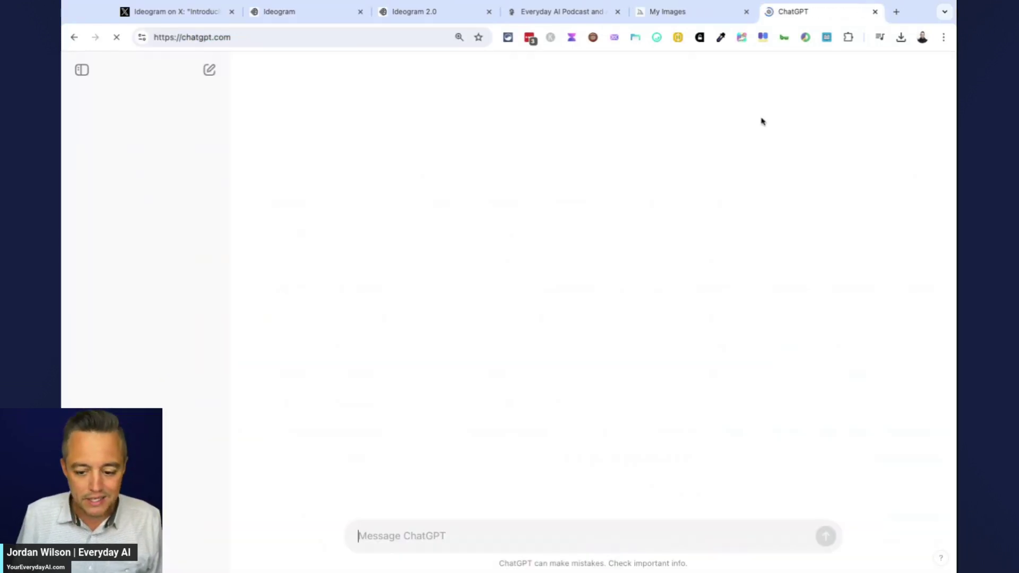
Step: Ask ChatGPT to rewrite the pasted dog prompt with the birthday person's name and a yellow lab puppy
type("cha")
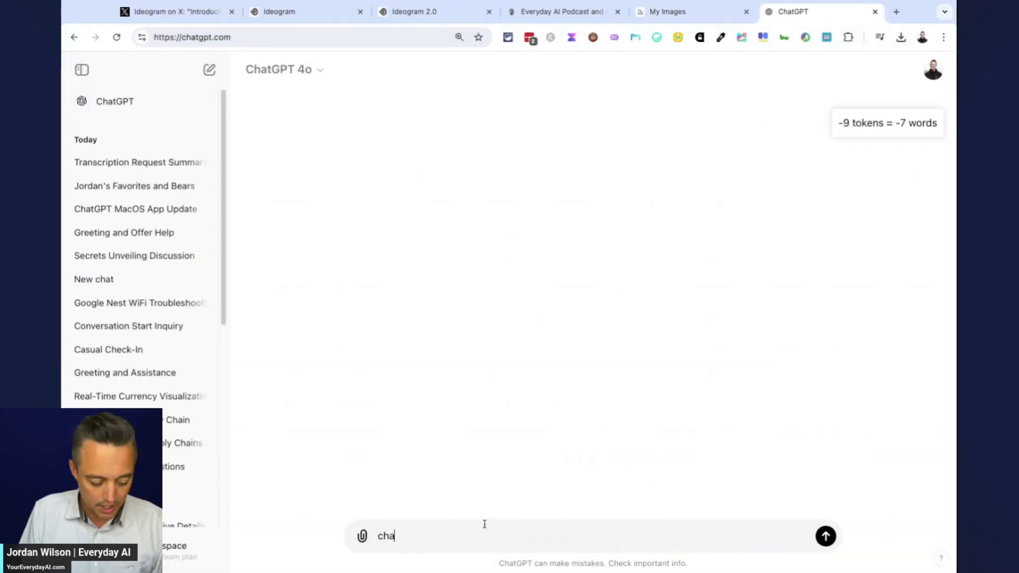
type("nge this prompt to include ")
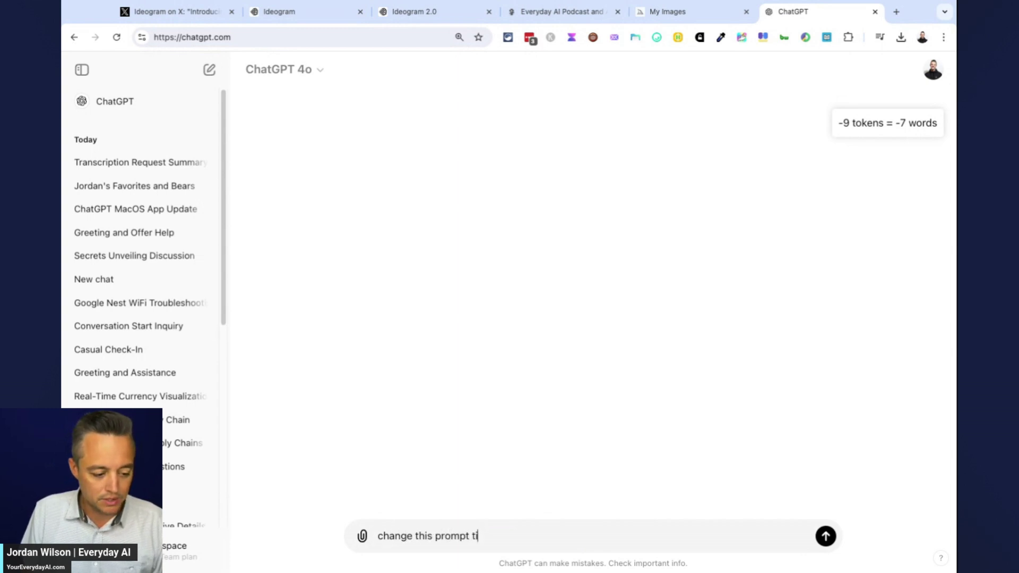
type("the na")
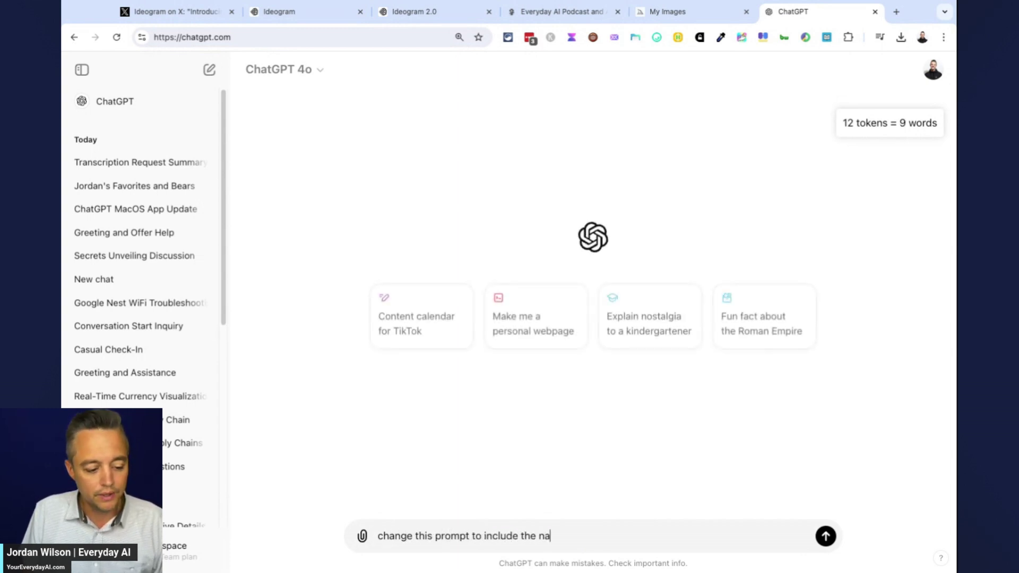
type("me jordan and ch")
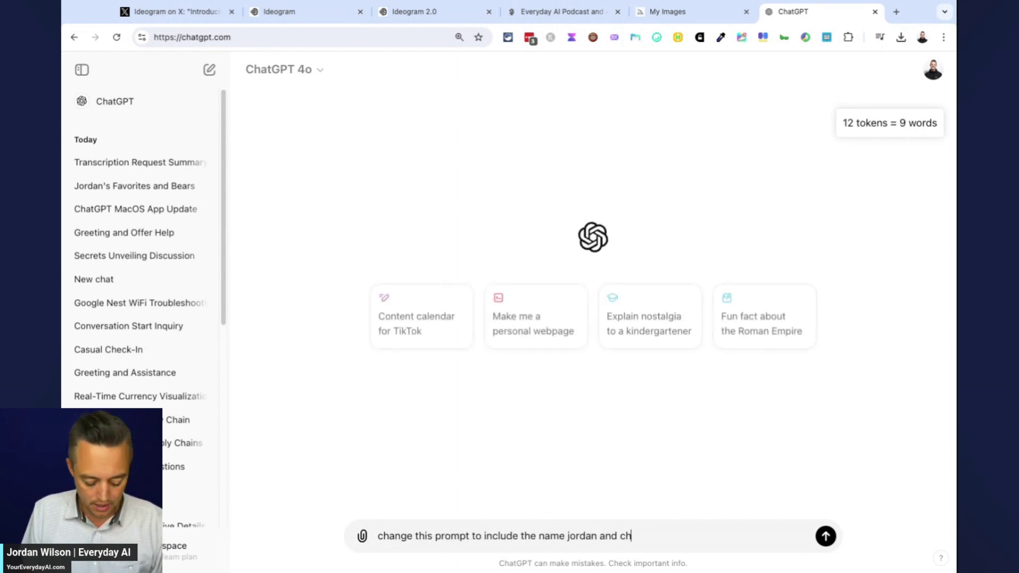
type("ange the dog ")
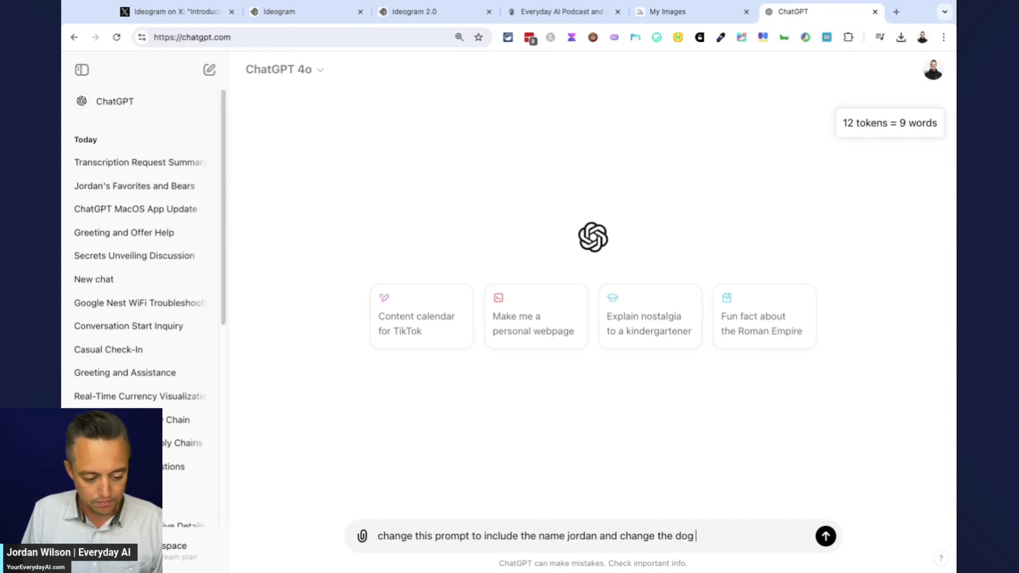
type("to a ")
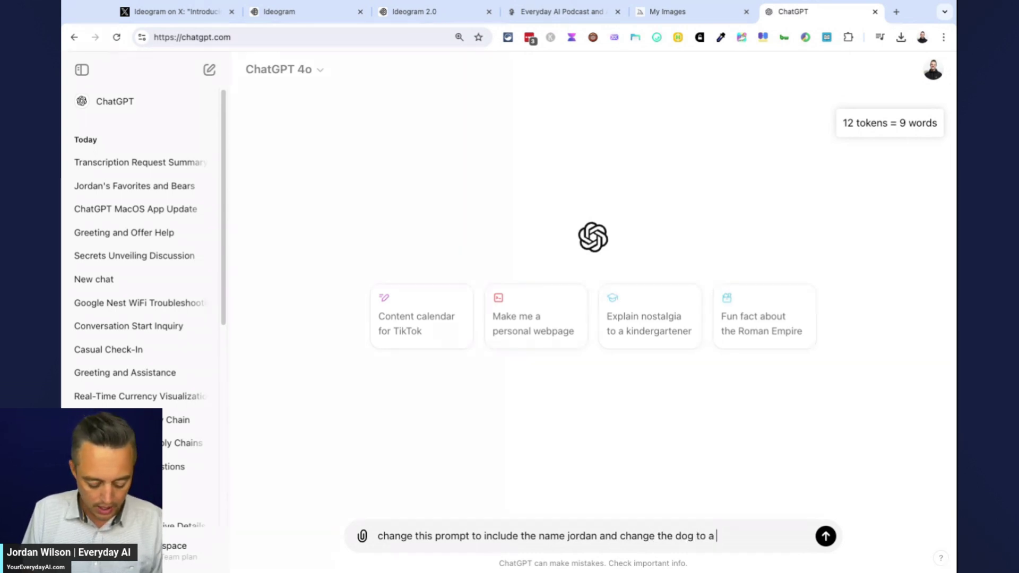
type("labyello")
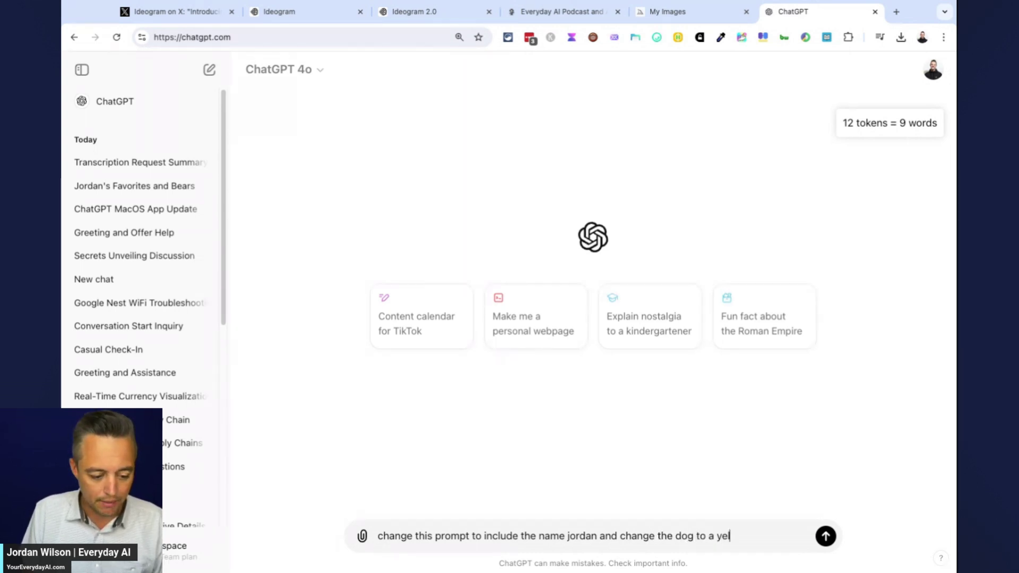
key("BackSpace")
type("ye")
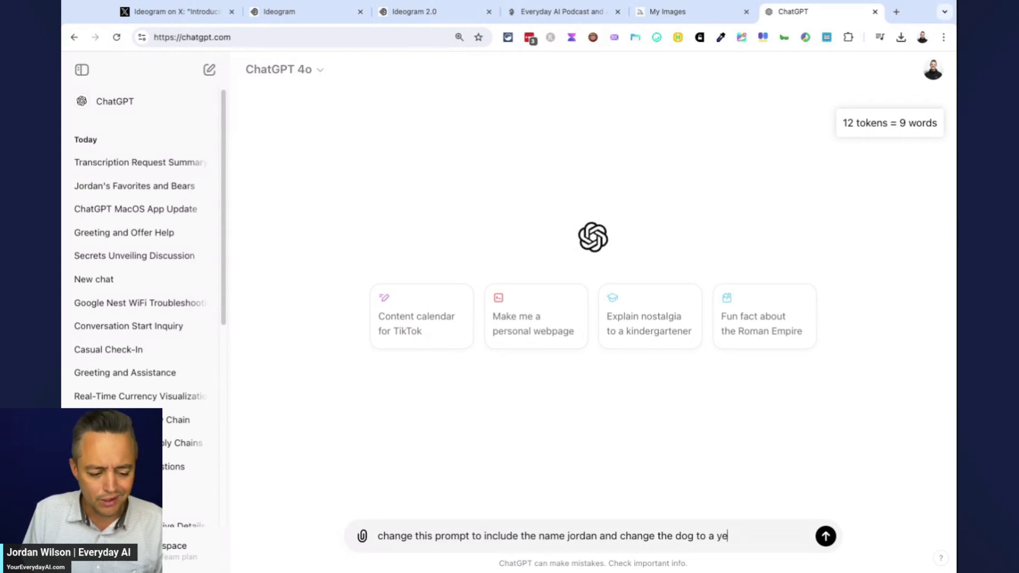
type("llo")
key("BackSpace")
type("llow ")
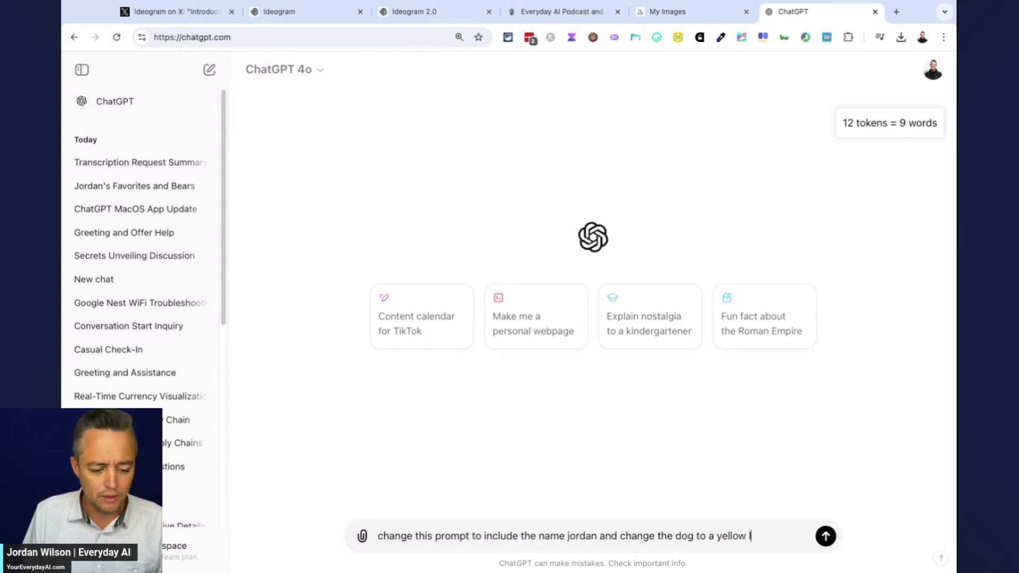
type("lab puppy:")
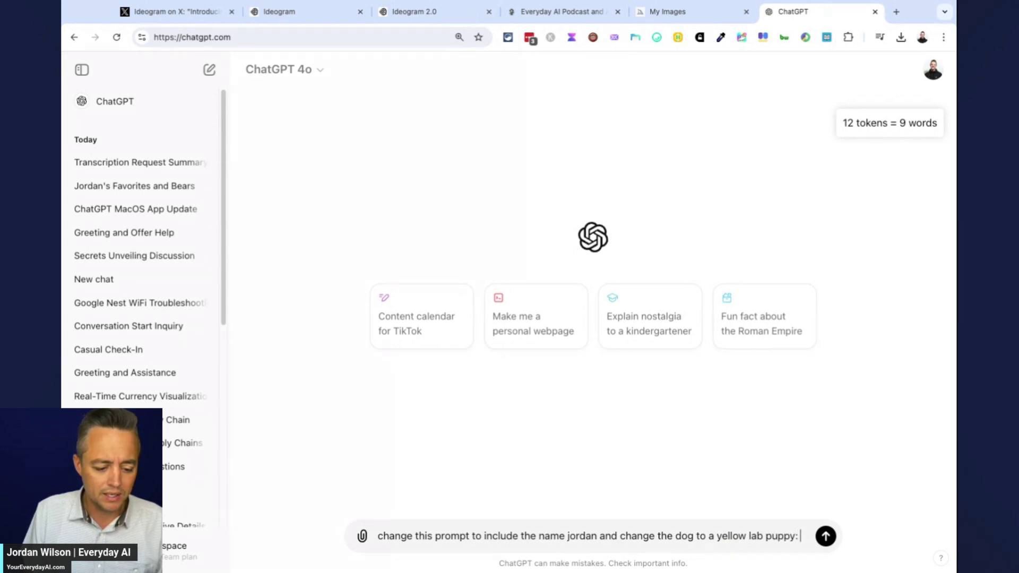
key("shift+Return")
key("shift+Return")
type("A photo of a dog’s birthday celebration. A fluffy, black and white dog with a pink bowtie is standing proudly on a wooden chair. Next to him is a round table with a pink cover. On top of the table is a multi-layered pink cake decorated with swirling icing and candles. Behind the dog, there’s a vibrant backdrop with blue and pink streamers, and a ‘Happy Birthday’ banner. The banner is made up of two strings. Around the room are pink and blue balloons and ribbons, and other festive paper decorations")
key("Return")
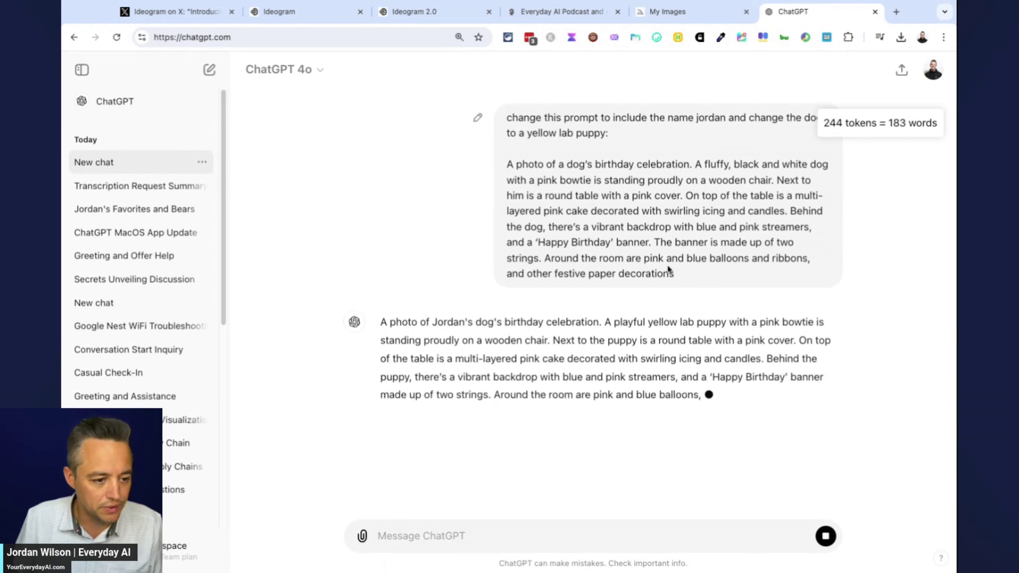
left_click_drag(506, 165, 483, 348)
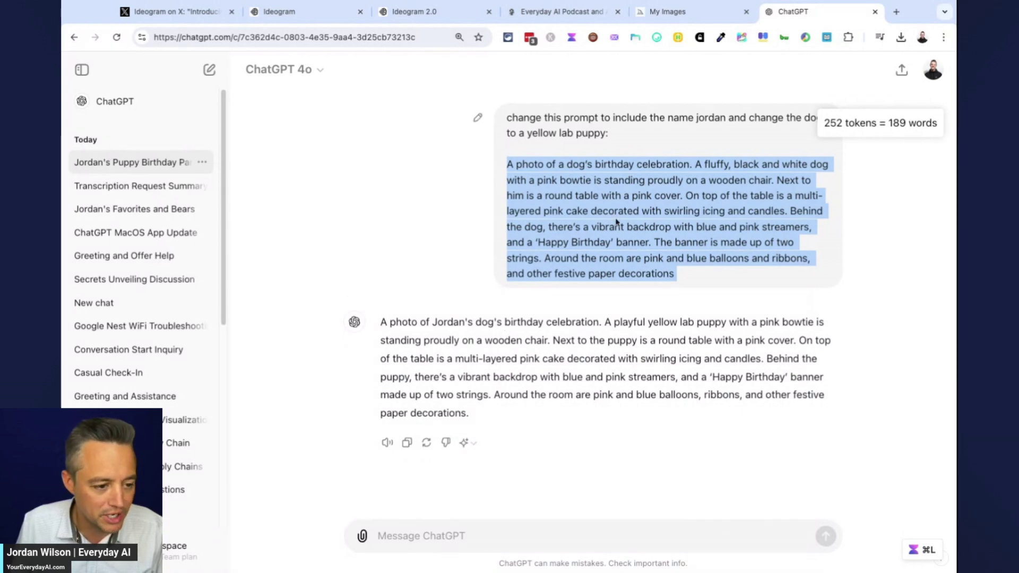
Step: In the Ideogram prompt, change the dog to a baby yellow lab puppy with a blue bowtie
left_click(318, 12)
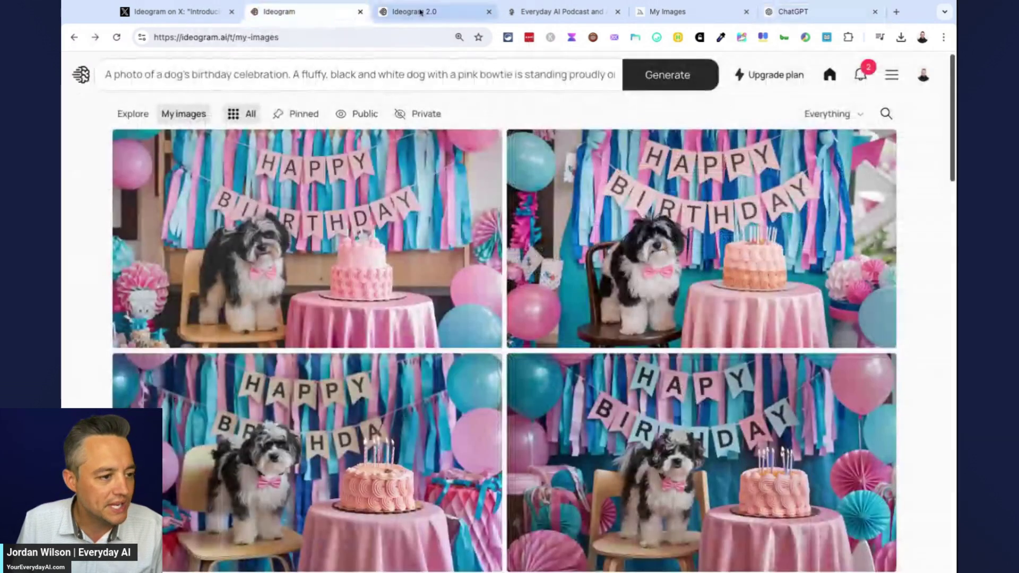
left_click(416, 73)
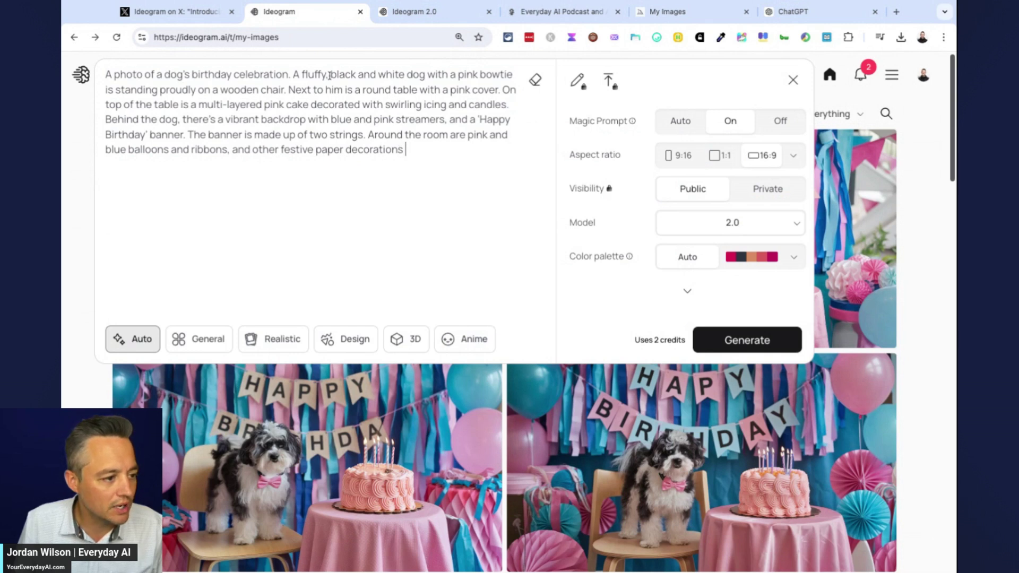
left_click_drag(303, 74, 425, 74)
type("baby yellow")
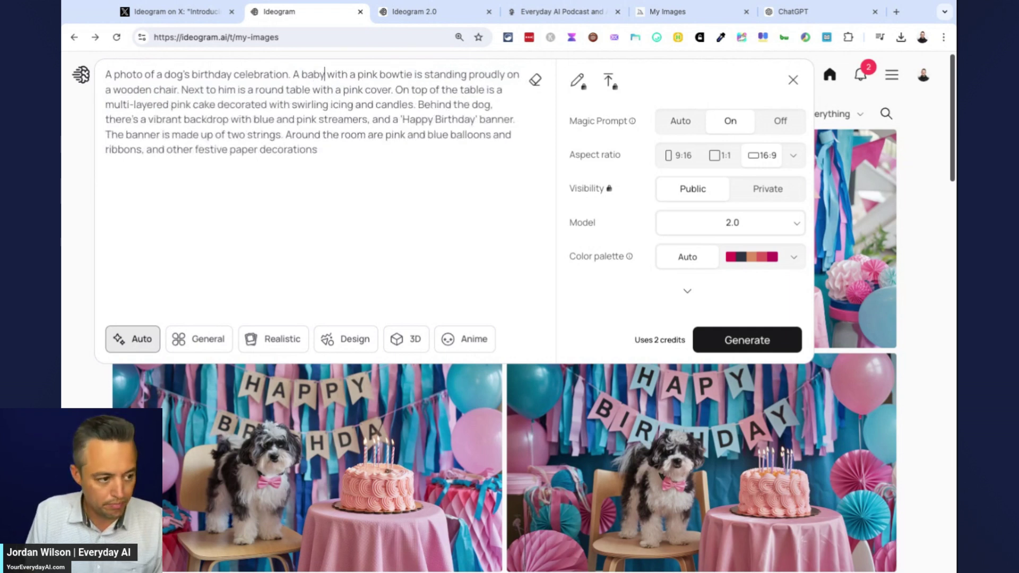
type(" lab puppy")
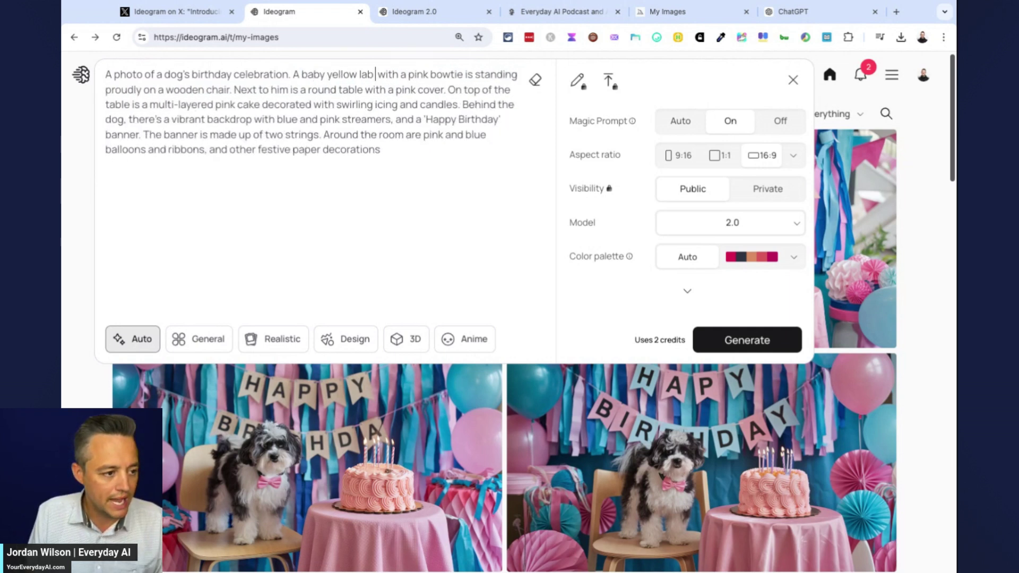
double_click(447, 76)
type("blue")
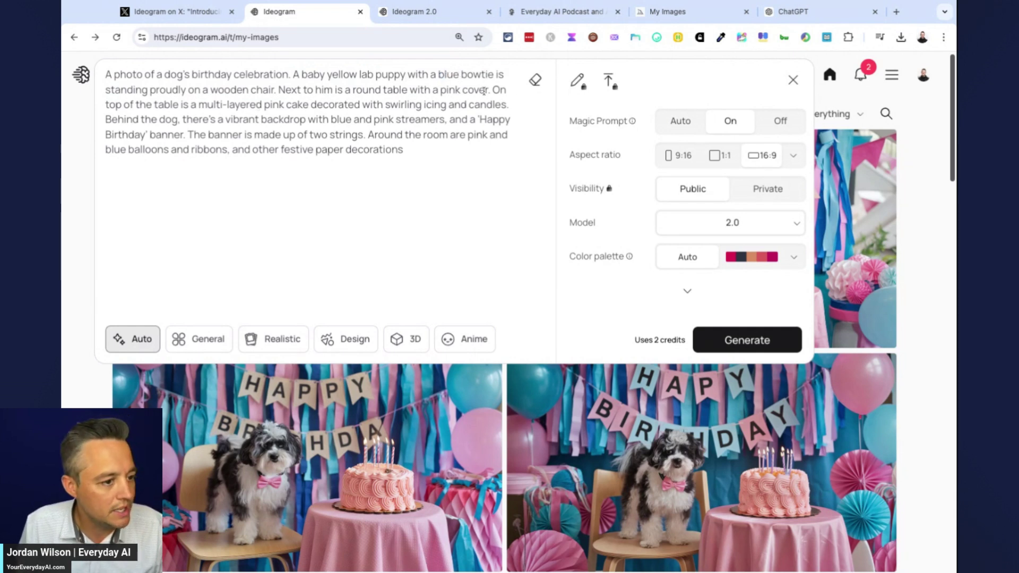
Step: Change the banner text to 'Happy Birthday Everyday AI'
left_click(214, 104)
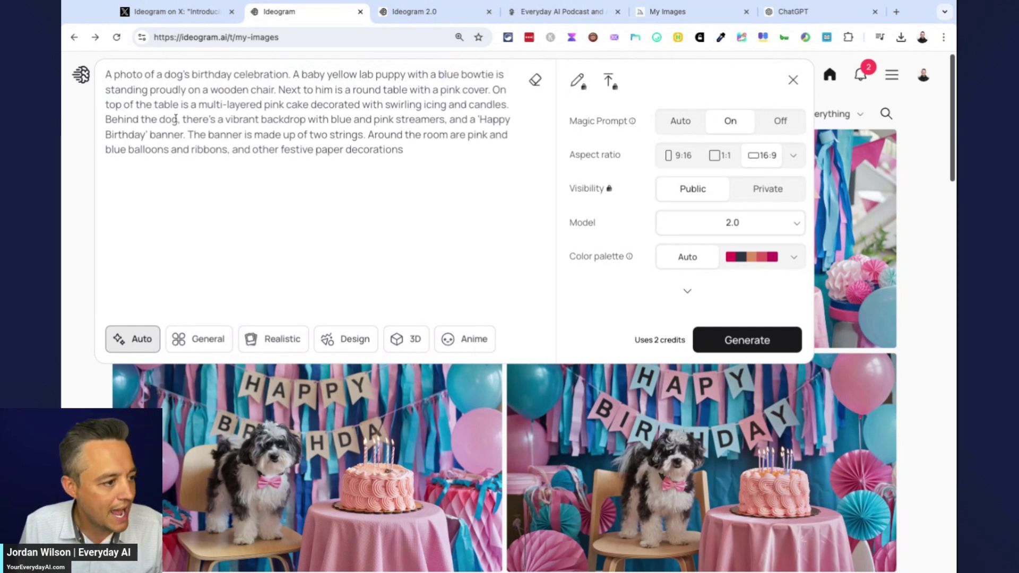
left_click_drag(151, 119, 158, 119)
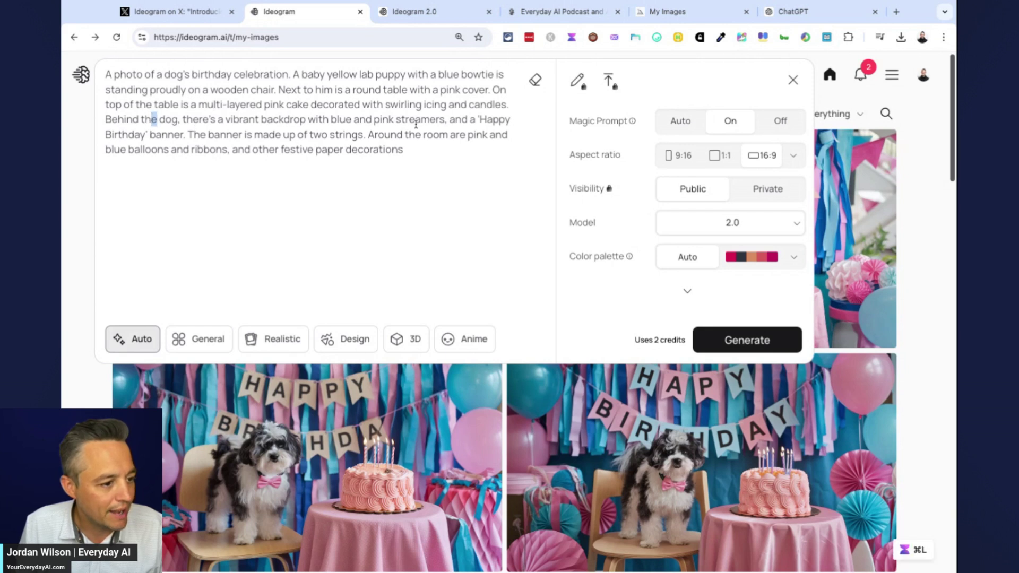
left_click(147, 136)
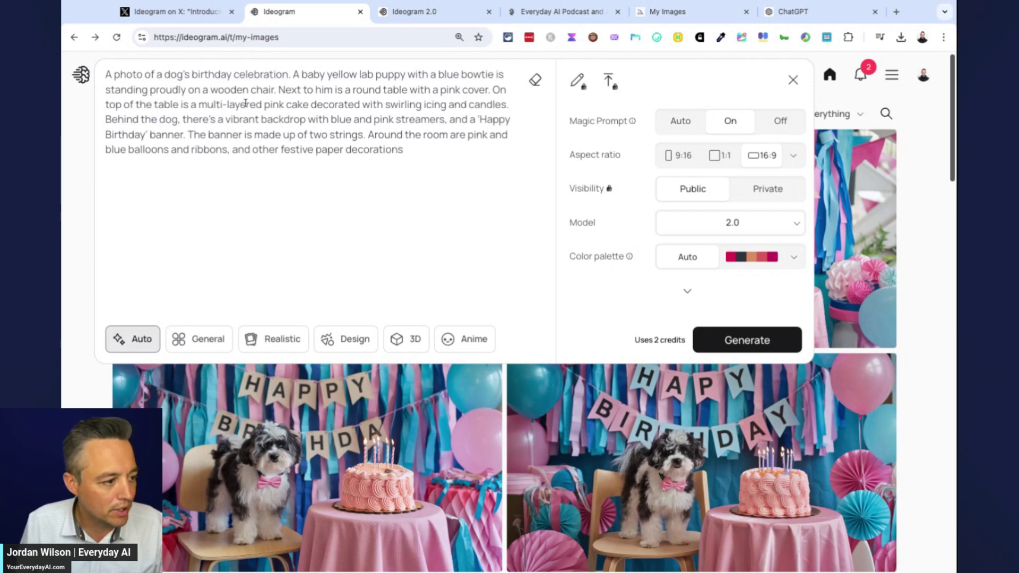
key("BackSpace")
type("Everyday AI")
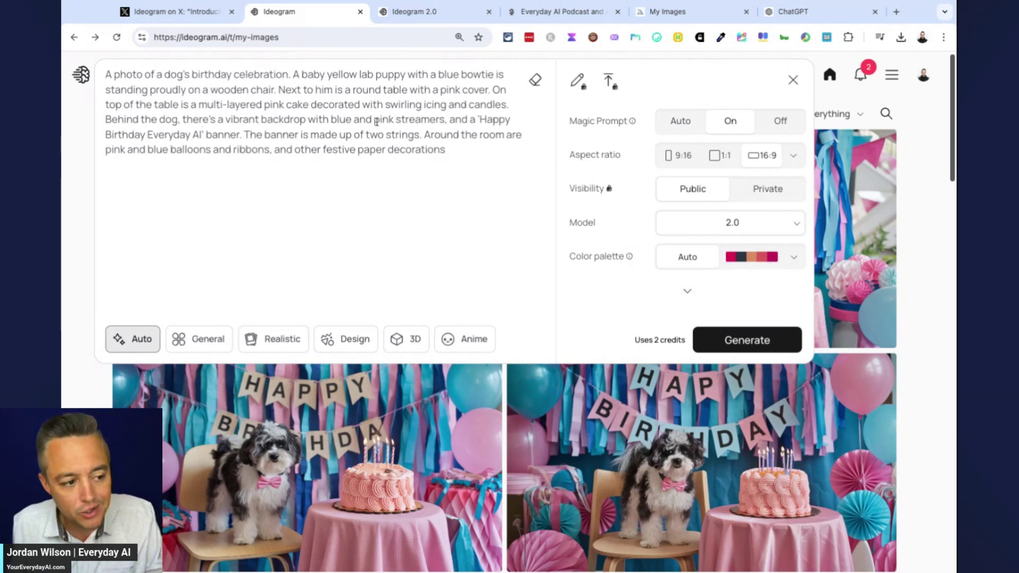
Step: Delete the blue and pink colour words from the streamers and balloons
left_click_drag(322, 120, 392, 121)
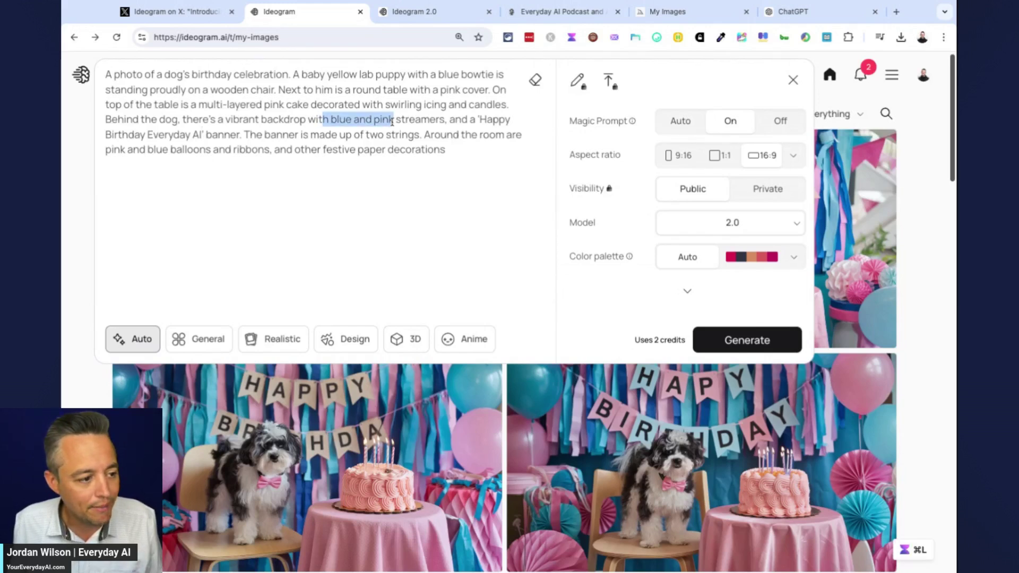
key("shift+Right")
key("shift+Right")
key("BackSpace")
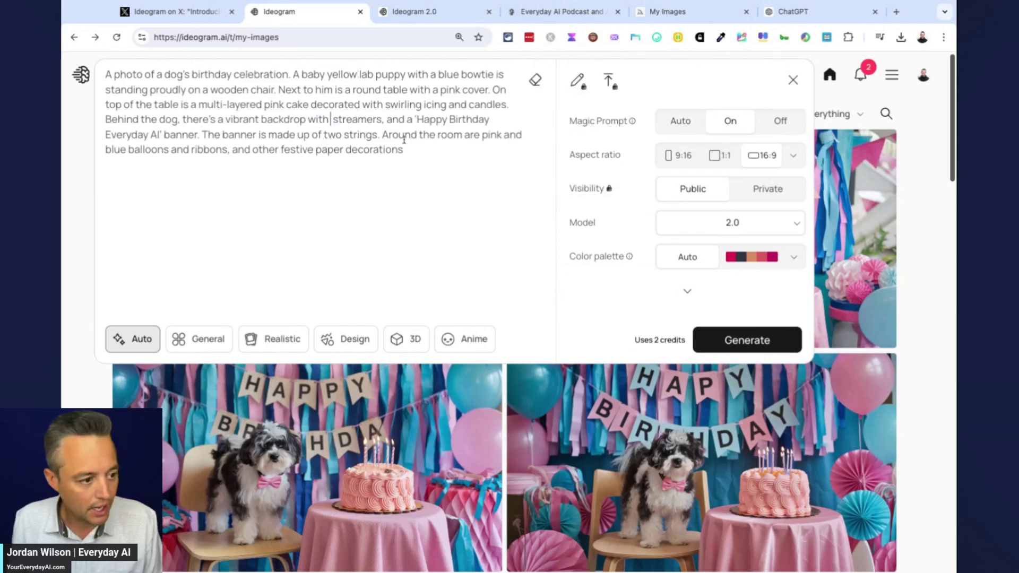
key("BackSpace")
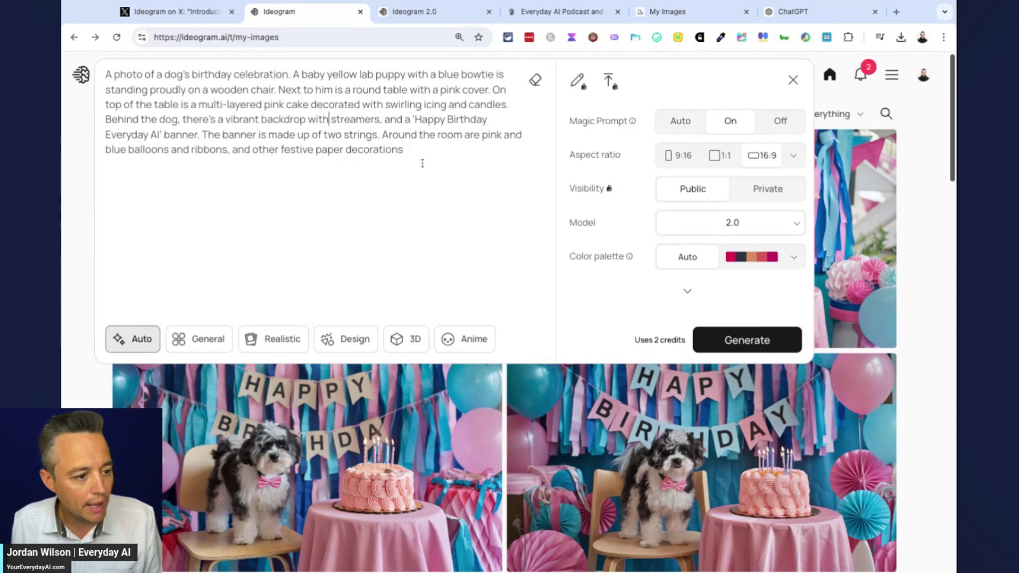
left_click(481, 136, "shift")
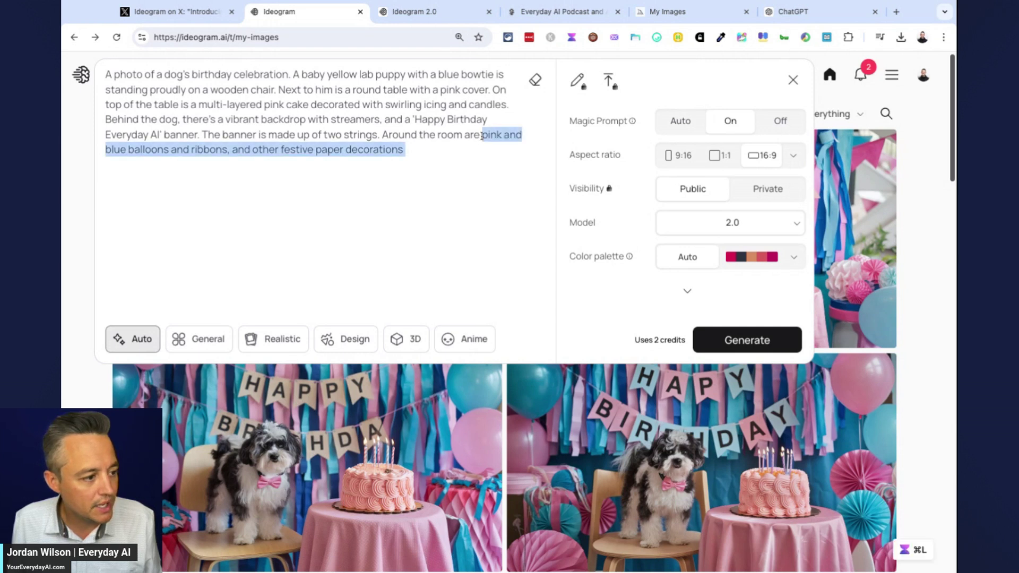
key("alt+shift+Left")
key("alt+shift+Left")
key("alt+shift+Left")
key("alt+shift+Left")
key("alt+shift+Left")
key("alt+shift+Left")
key("alt+shift+Left")
key("alt+shift+Left")
key("BackSpace")
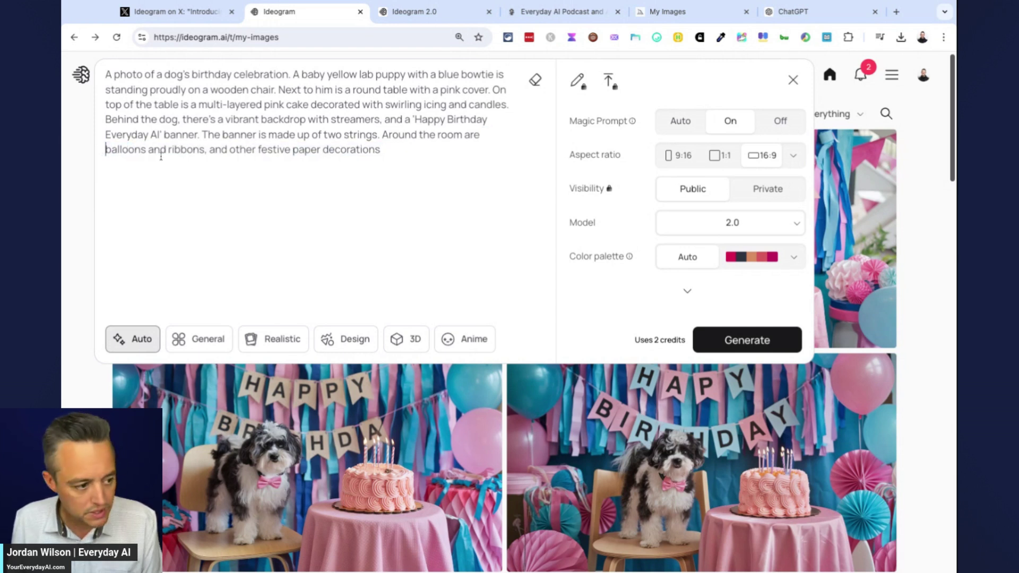
left_click(794, 257)
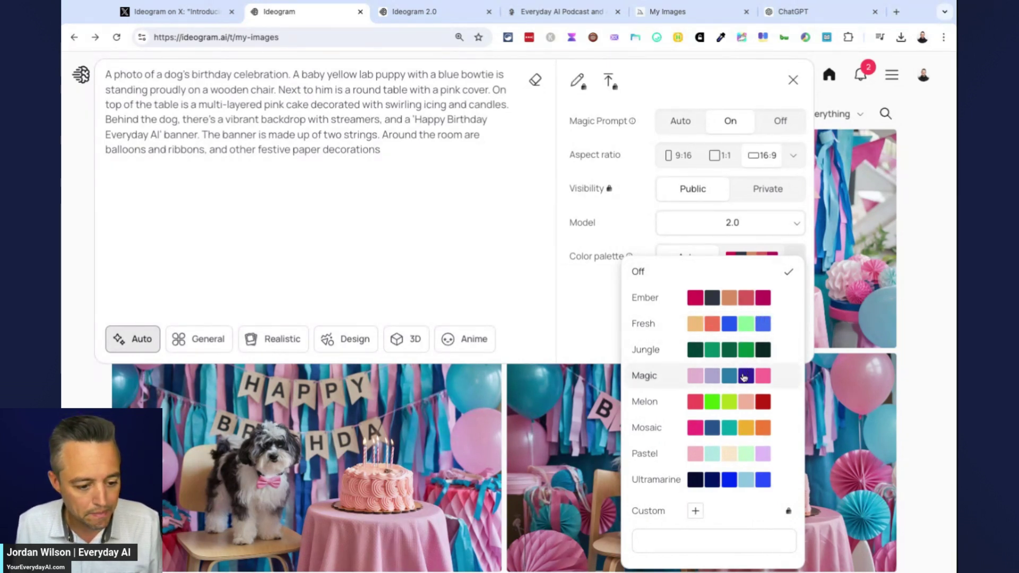
Step: Apply the Pastel colour palette and expand the advanced settings, dismissing the Rendering upgrade offer
left_click(734, 456)
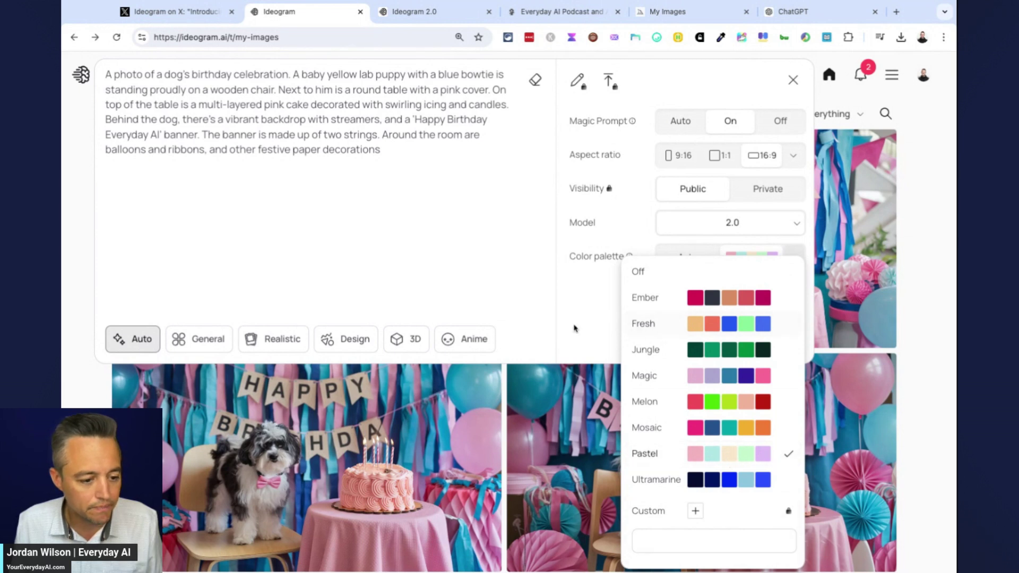
left_click(521, 267)
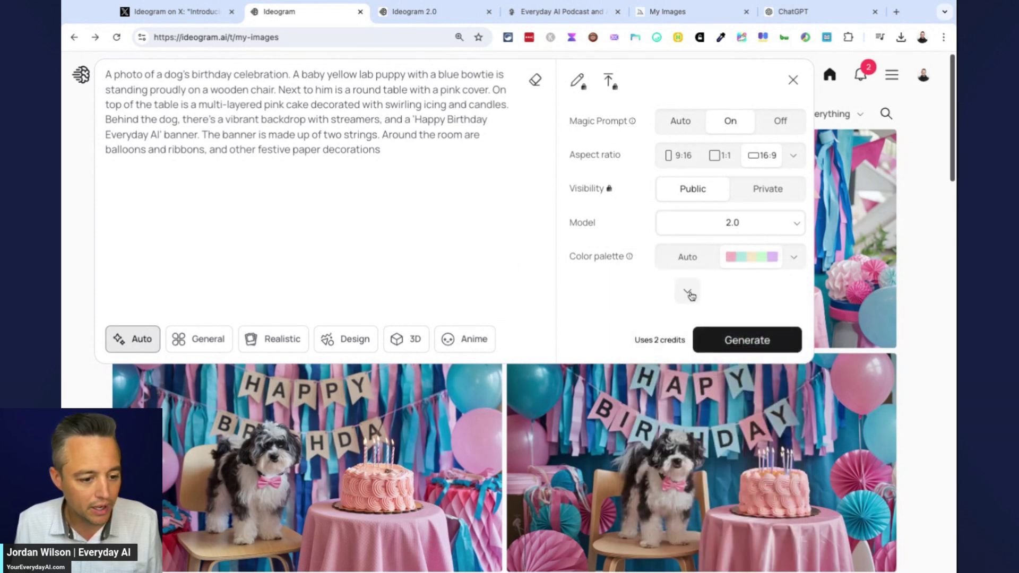
left_click(688, 292)
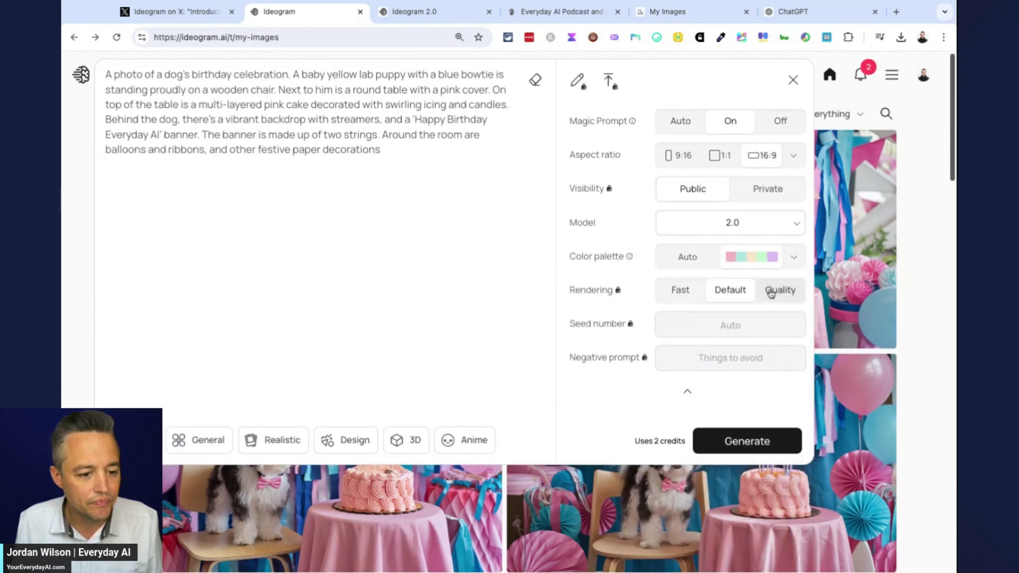
key("Escape")
left_click(488, 74)
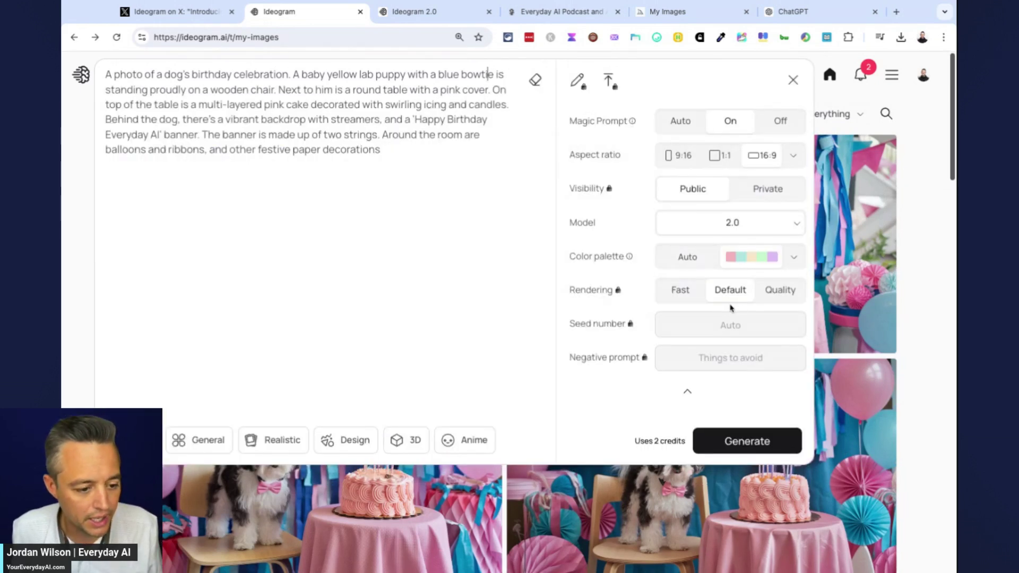
left_click(688, 297)
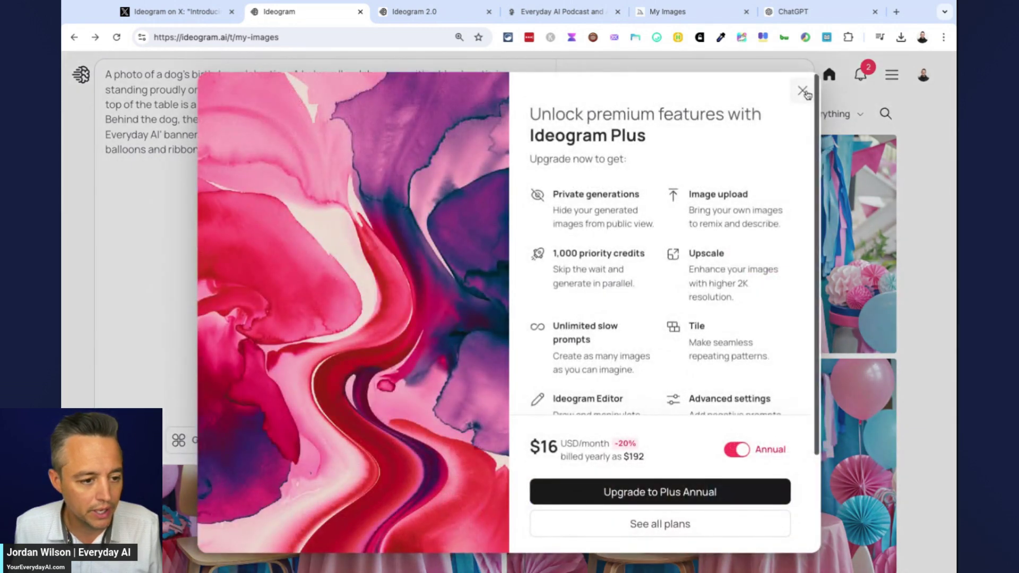
left_click(802, 91)
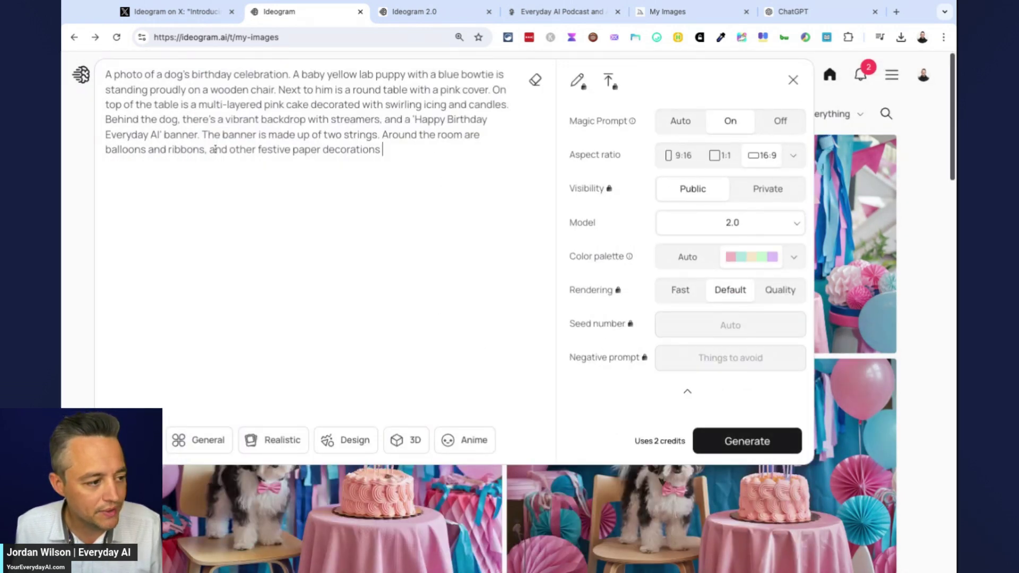
Step: Generate images from the edited puppy prompt, then switch to the Midjourney birthday dog result
left_click(789, 440)
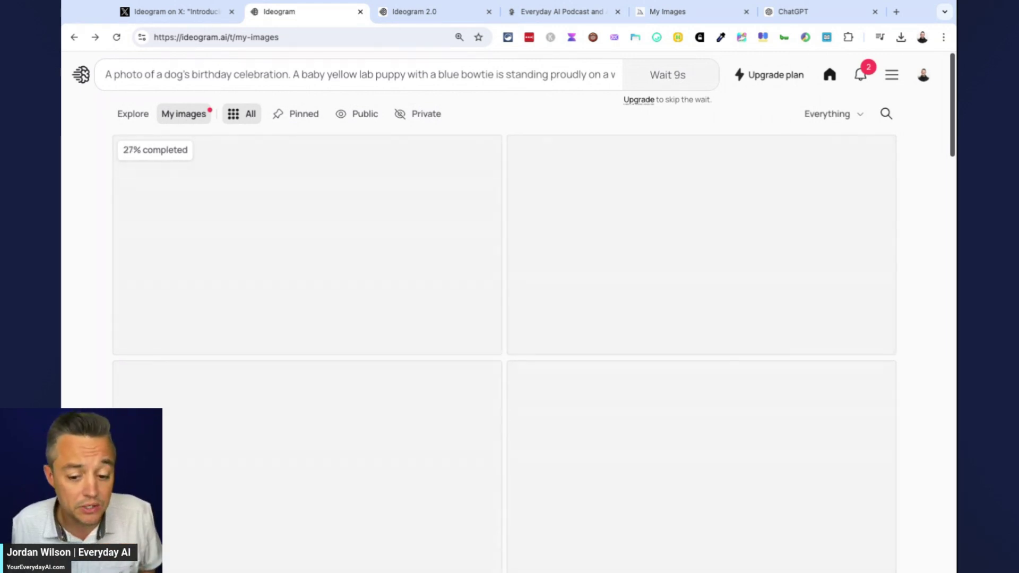
left_click(552, 81)
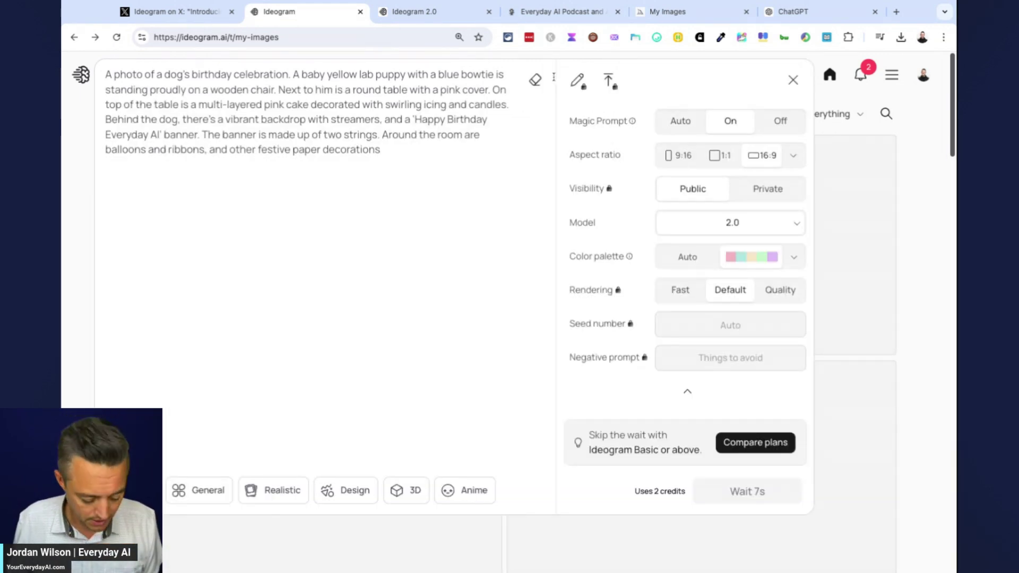
left_click(676, 12)
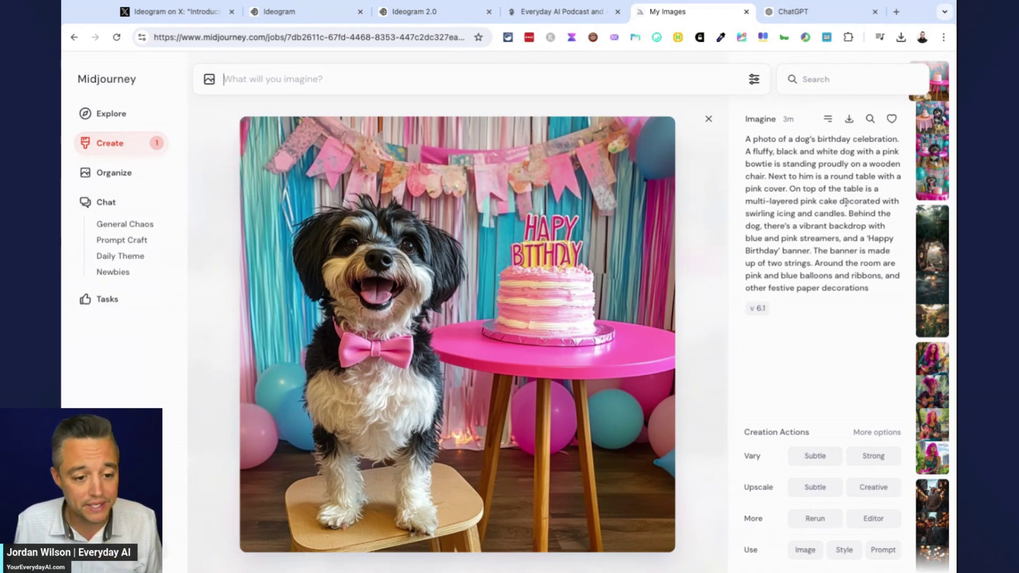
Step: Paste and submit the edited puppy birthday prompt in Midjourney, then go to the Ideogram 2.0 page
left_click_drag(850, 214, 810, 251)
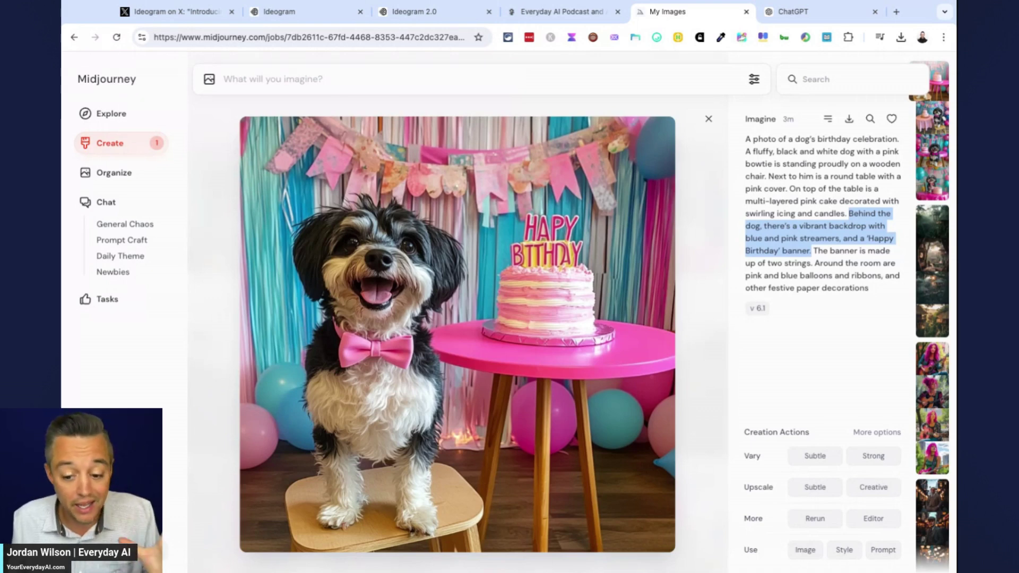
left_click(391, 81)
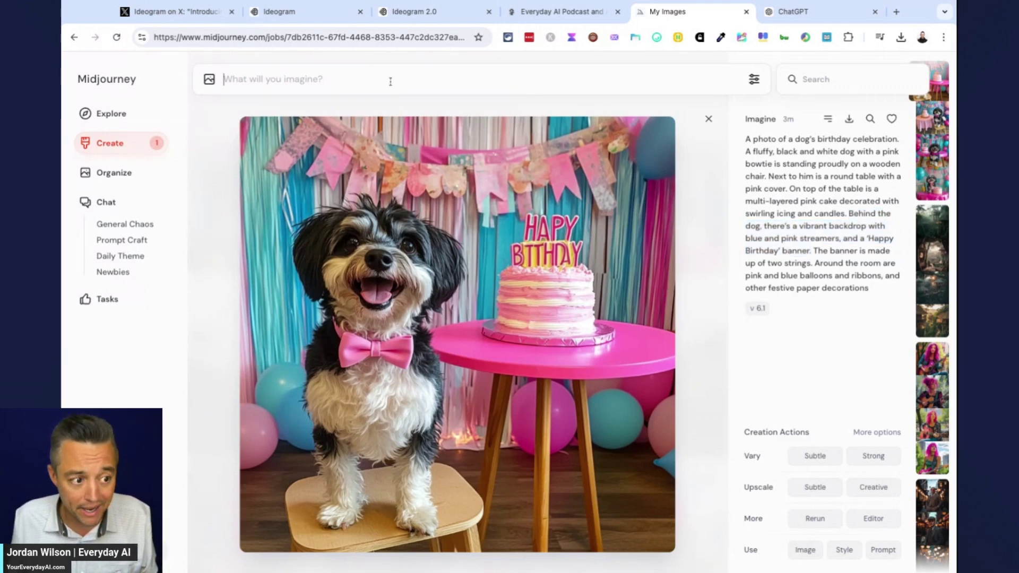
type("A photo of a dog's birthday celebration. A baby yellow lab puppy with a blue bowtie is standing proudly on a wooden chair. Next to him is a round table with a pink cover. On top of the table is a multi-layered pink cake decorated with swirling icing and candles. Behind the dog, there's a vibrant backdrop with streamers, and a 'Happy Birthday Everyday AI' banner. The banner is made up of two strings. Around the room are balloons and ribbons, and other festive paper decorations")
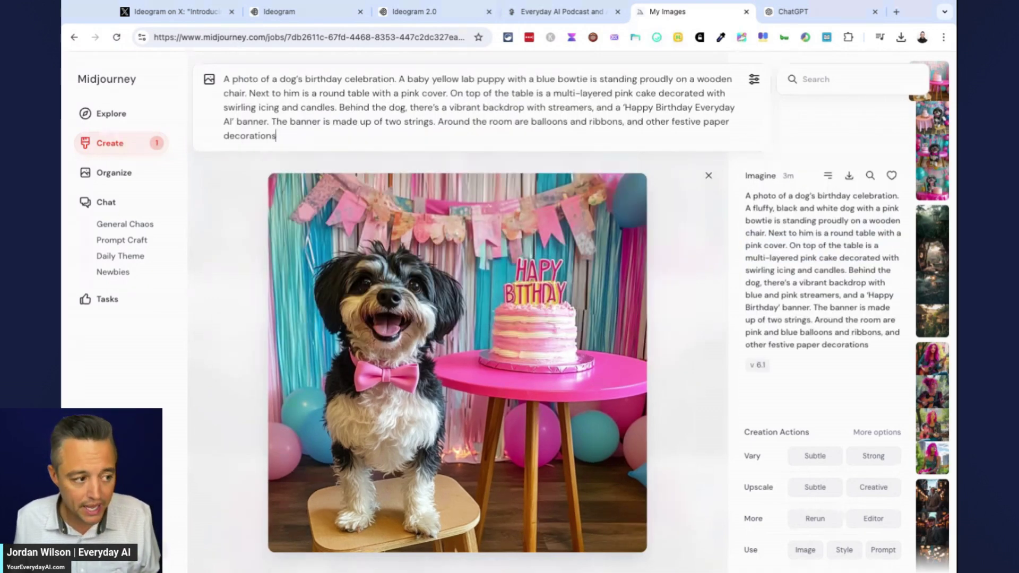
key("Return")
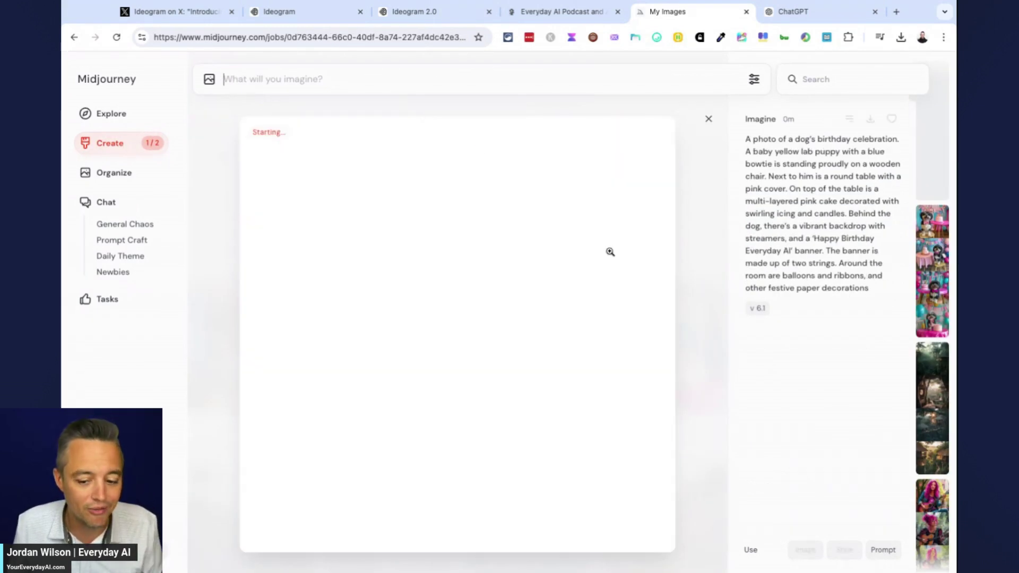
left_click(437, 21)
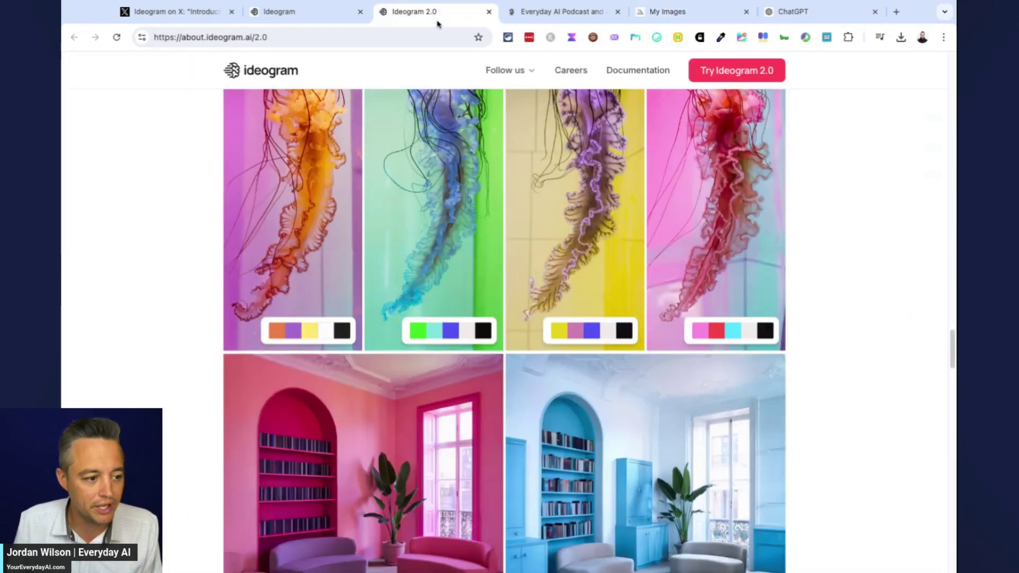
Step: Close Ideogram's prompt panel to view the four yellow lab puppy birthday images
scroll(444, 23, "up", 3)
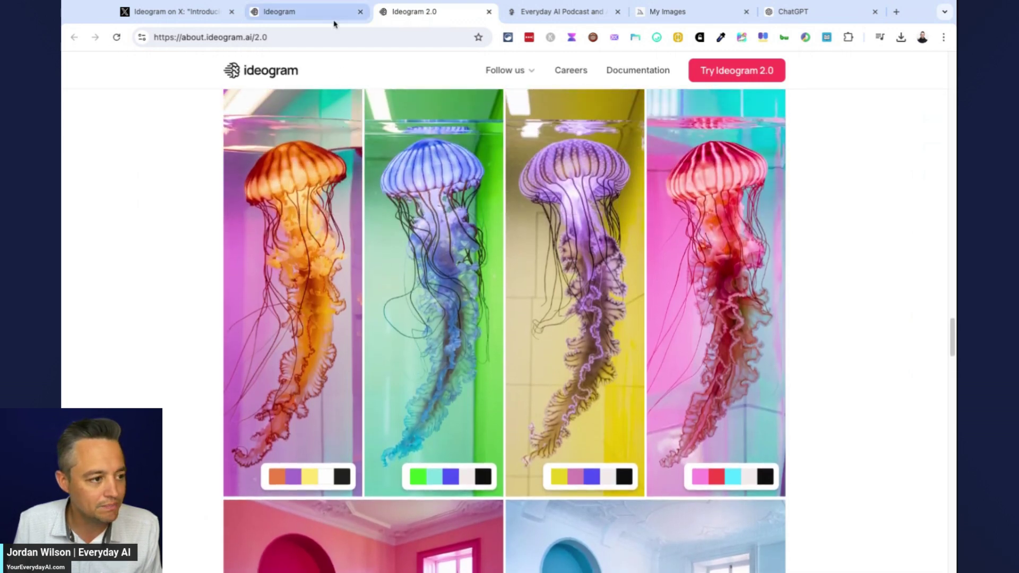
left_click(333, 19)
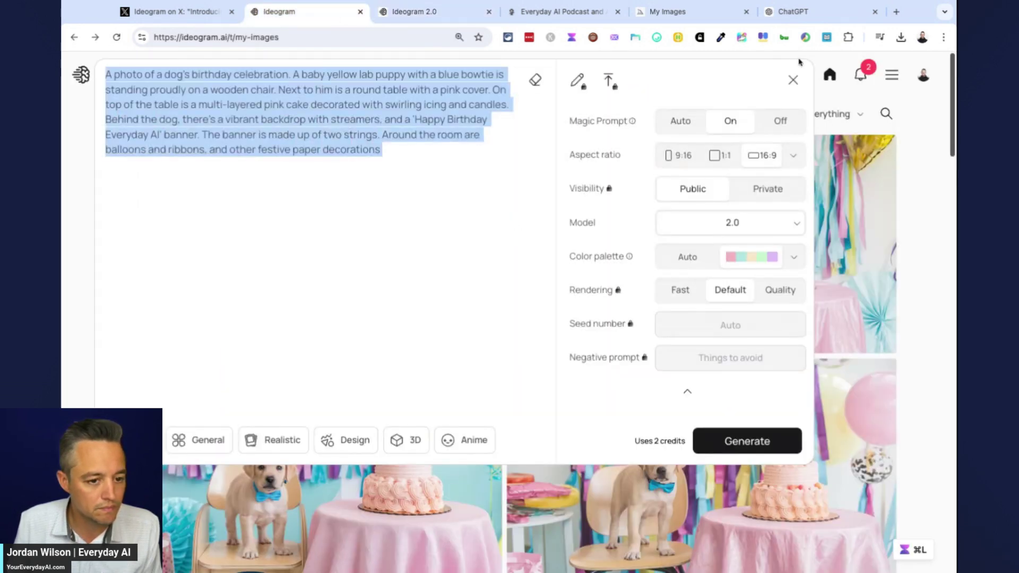
left_click(792, 80)
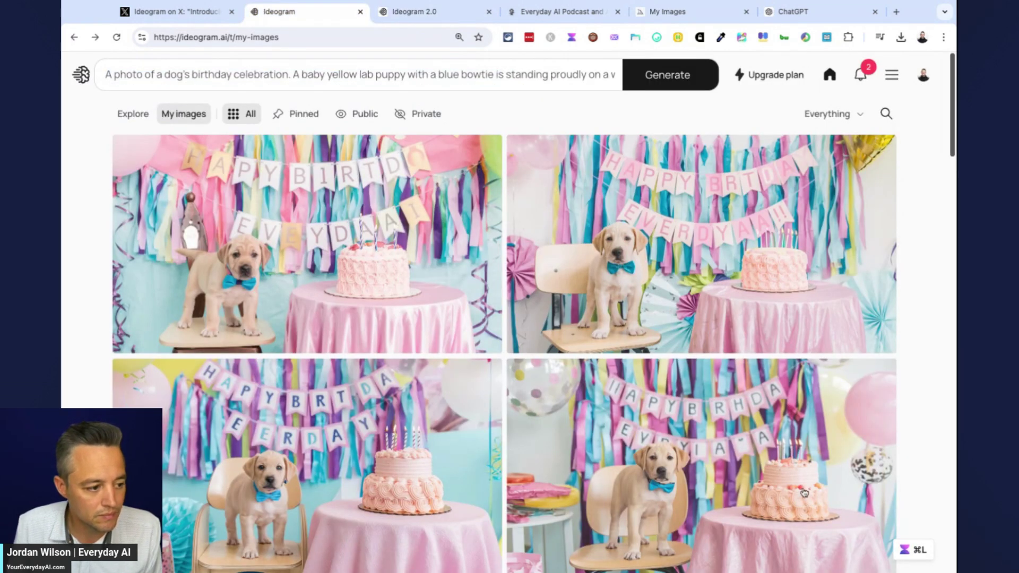
scroll(595, 377, "down", 1)
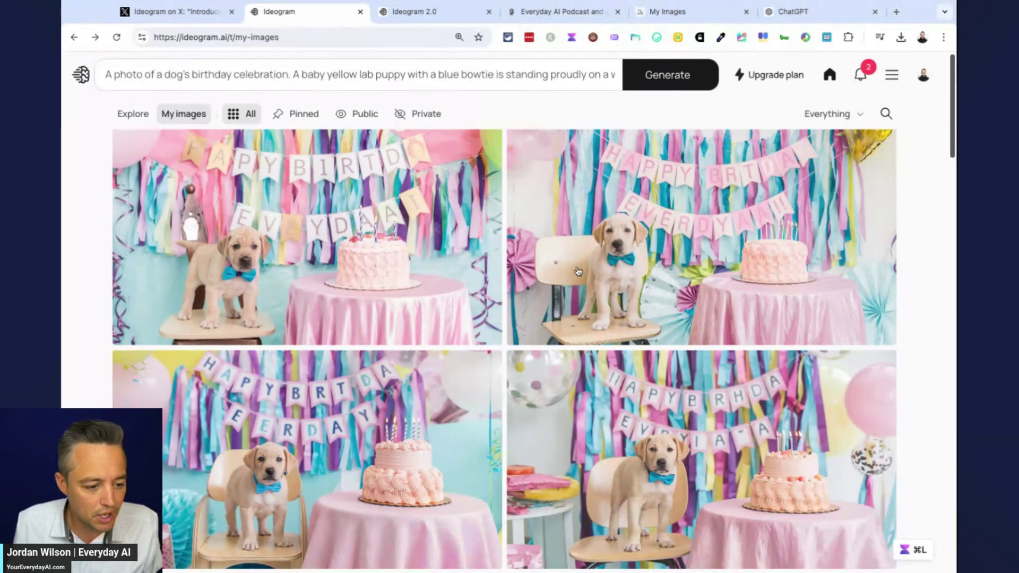
Step: Remix the first puppy image with image weight 80 and Realistic style
left_click(387, 280)
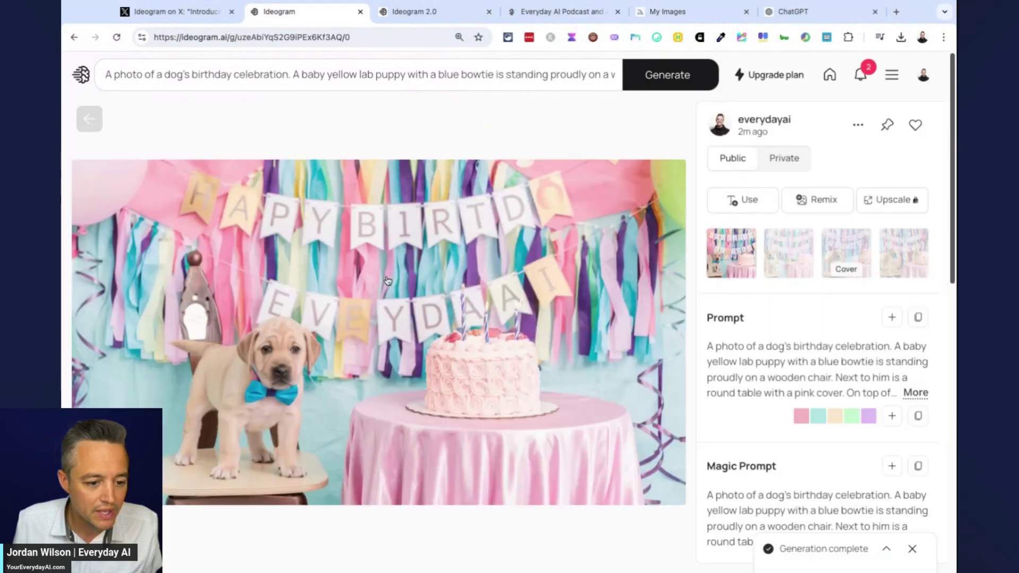
left_click(747, 205)
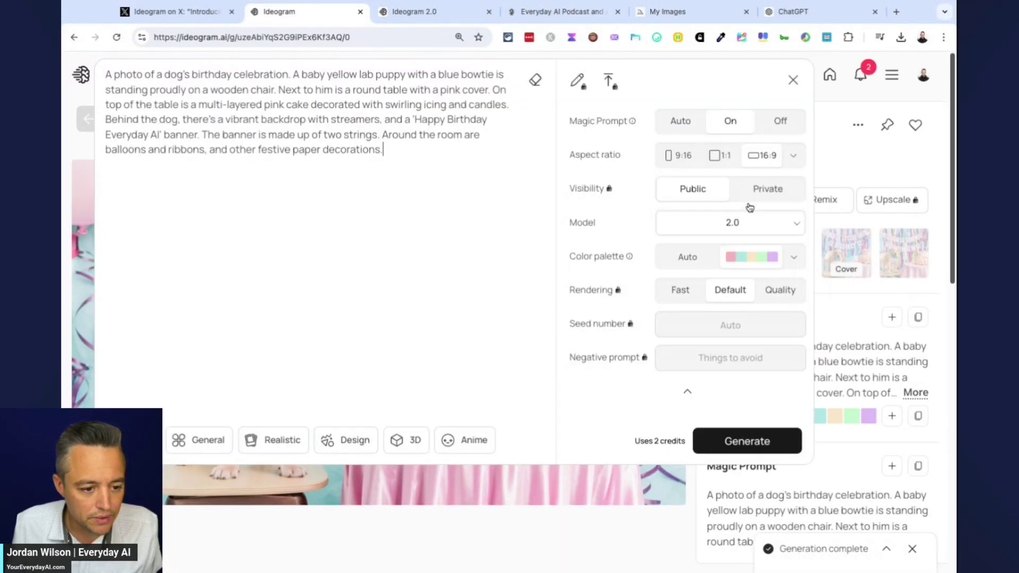
left_click(792, 80)
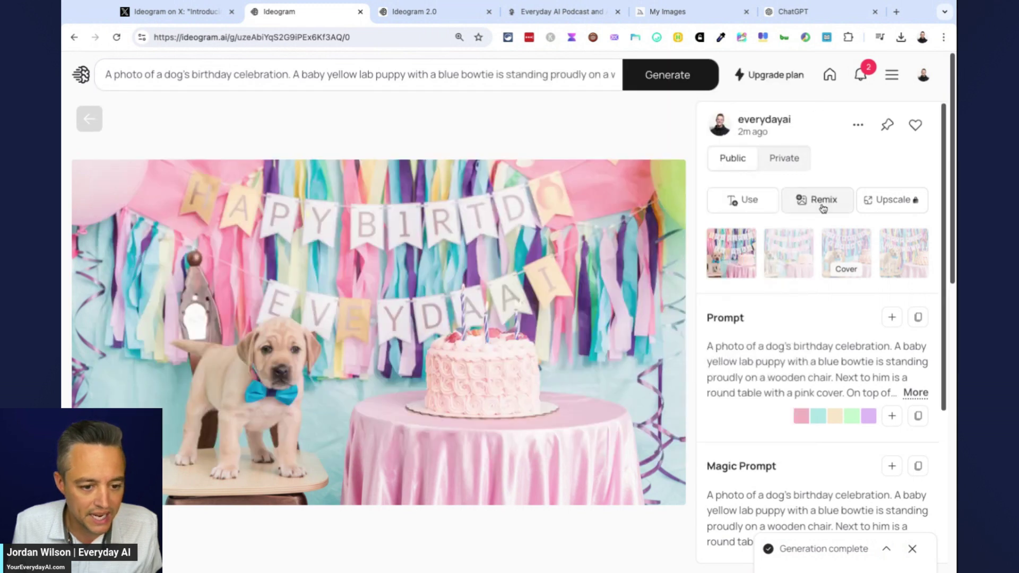
left_click(825, 207)
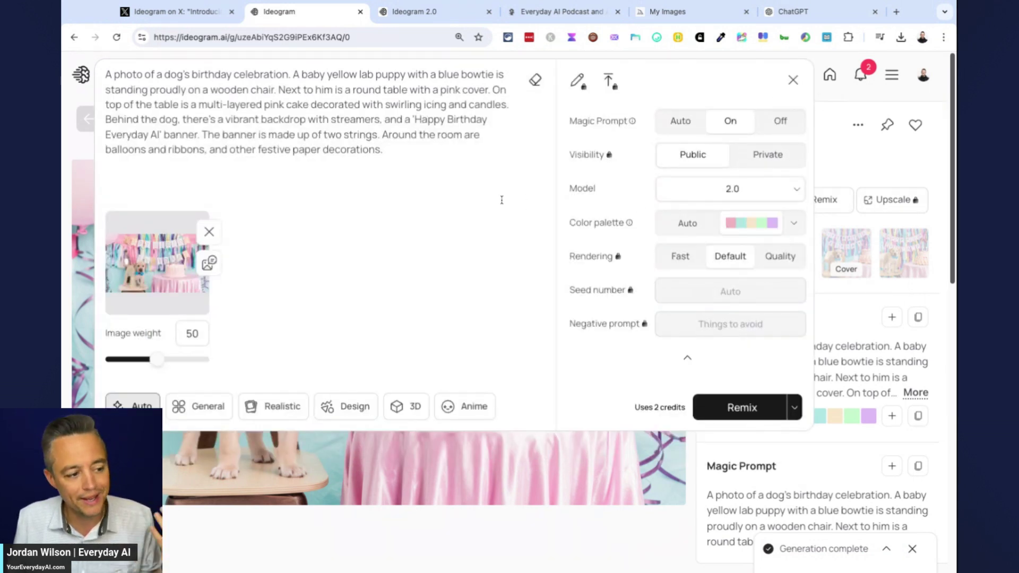
left_click(160, 367)
key("Right")
key("Right")
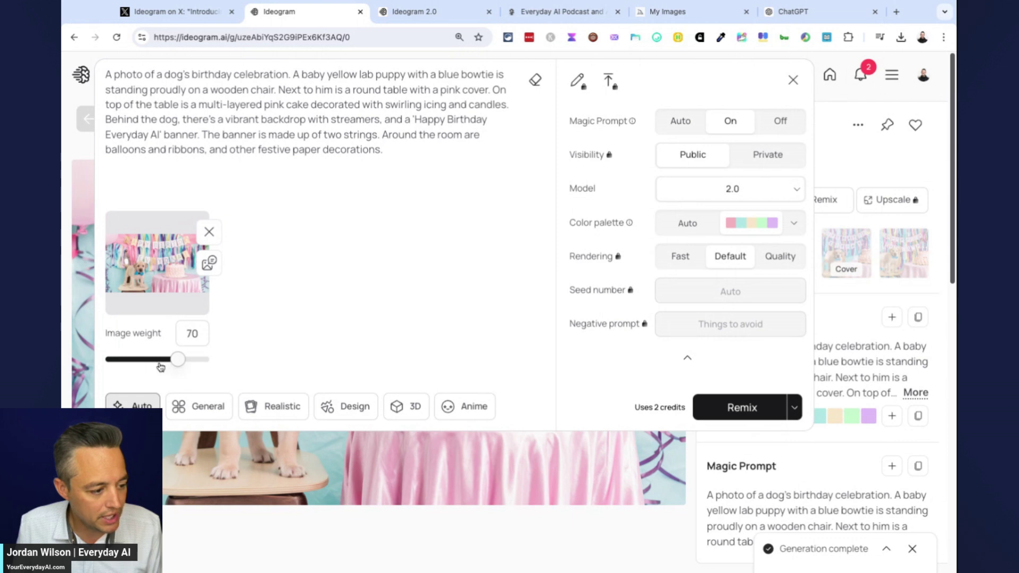
key("Right")
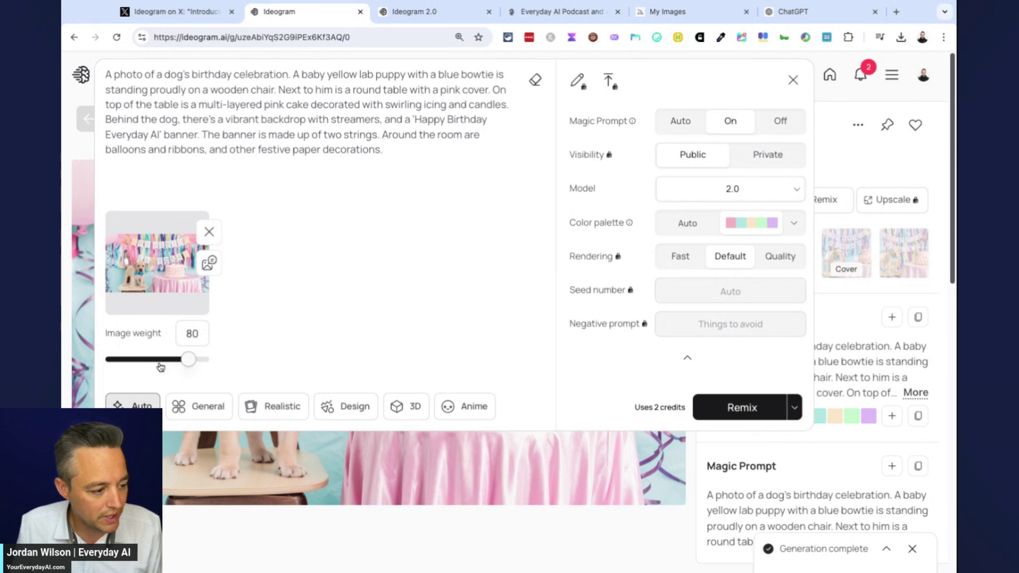
left_click(271, 414)
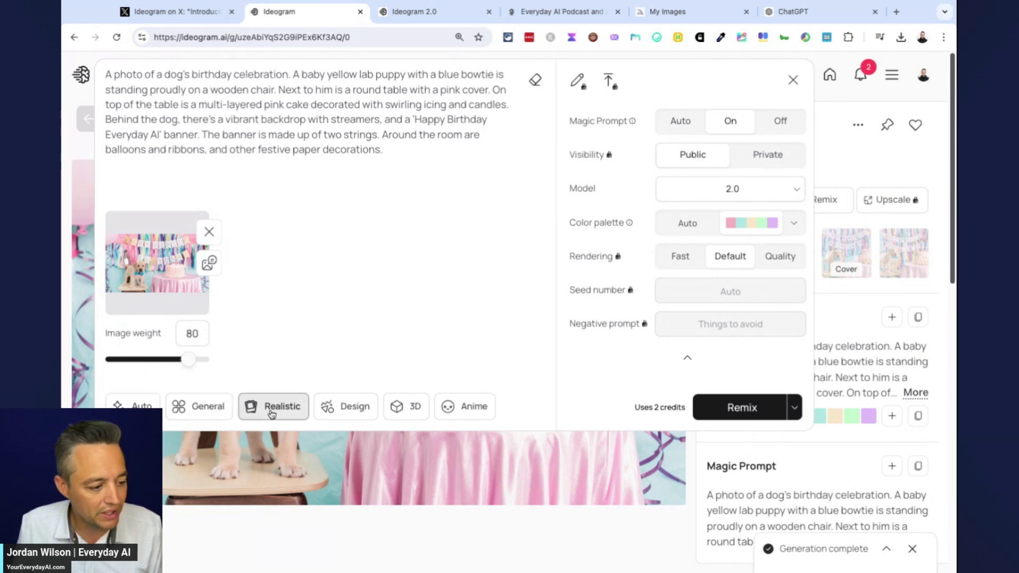
Step: Add 'fluffy' to the prompt, choose the Mosaic palette, and select the banner name
left_click(329, 77)
type("fluffy")
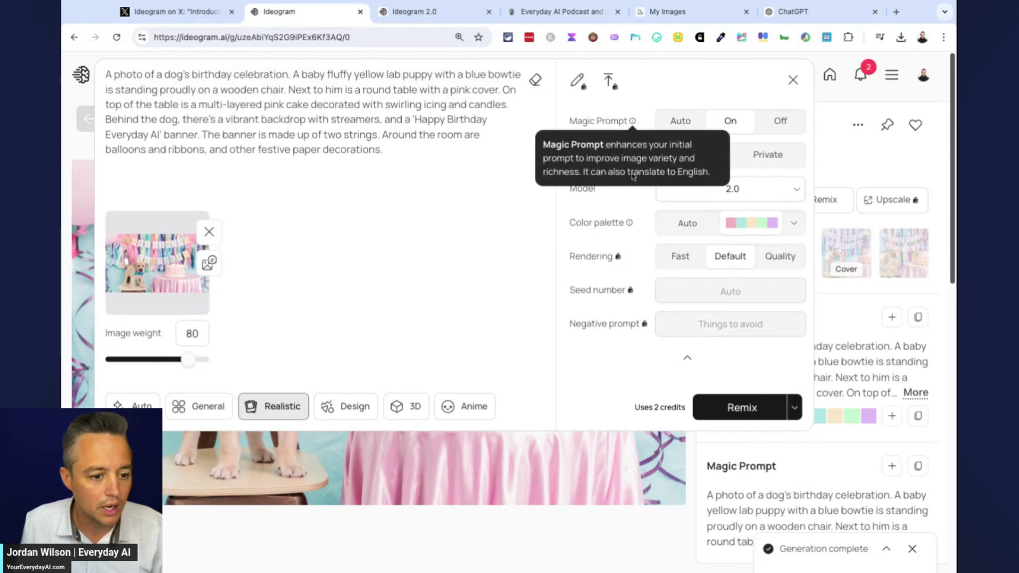
left_click(791, 224)
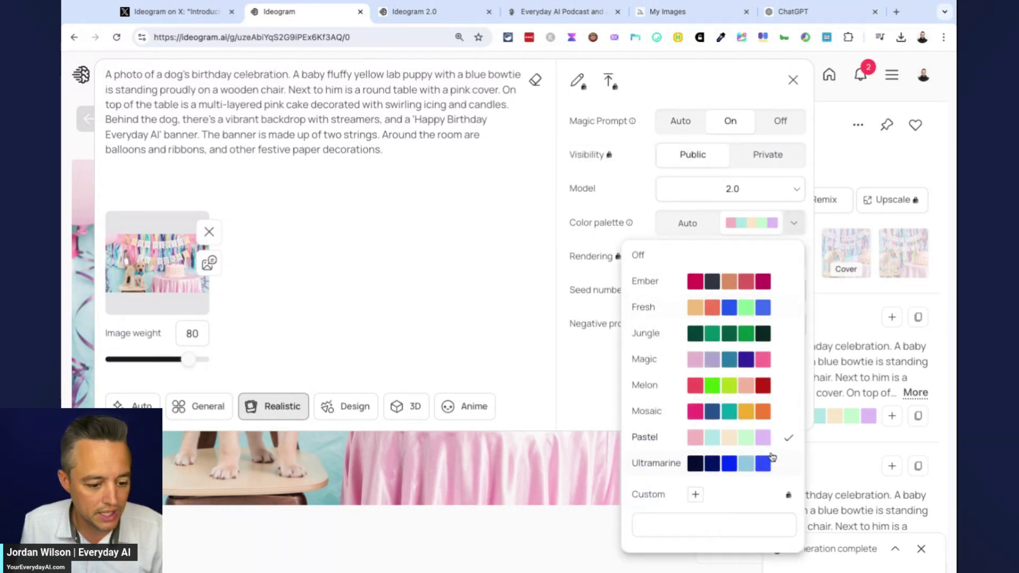
left_click(771, 416)
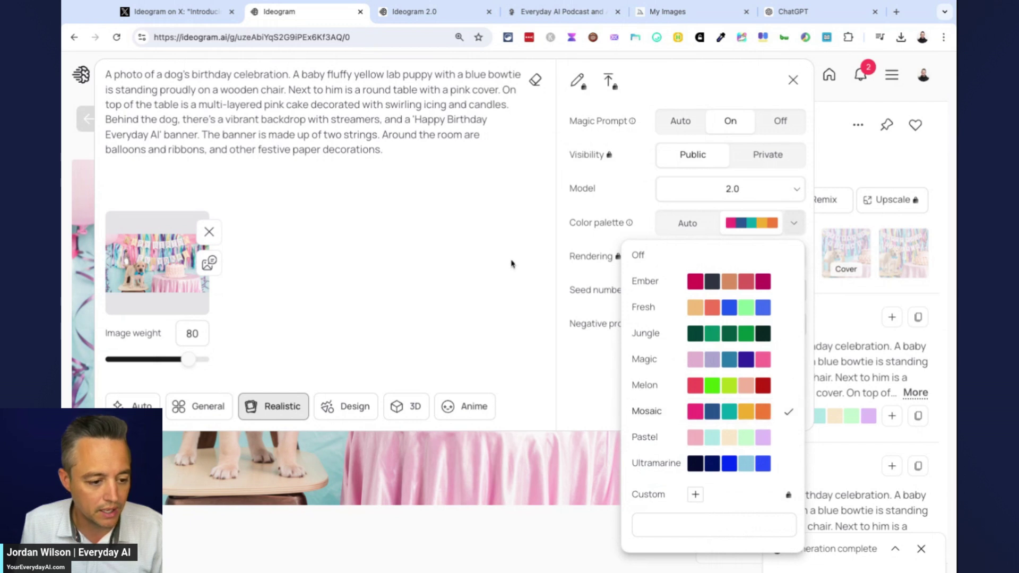
left_click(492, 265)
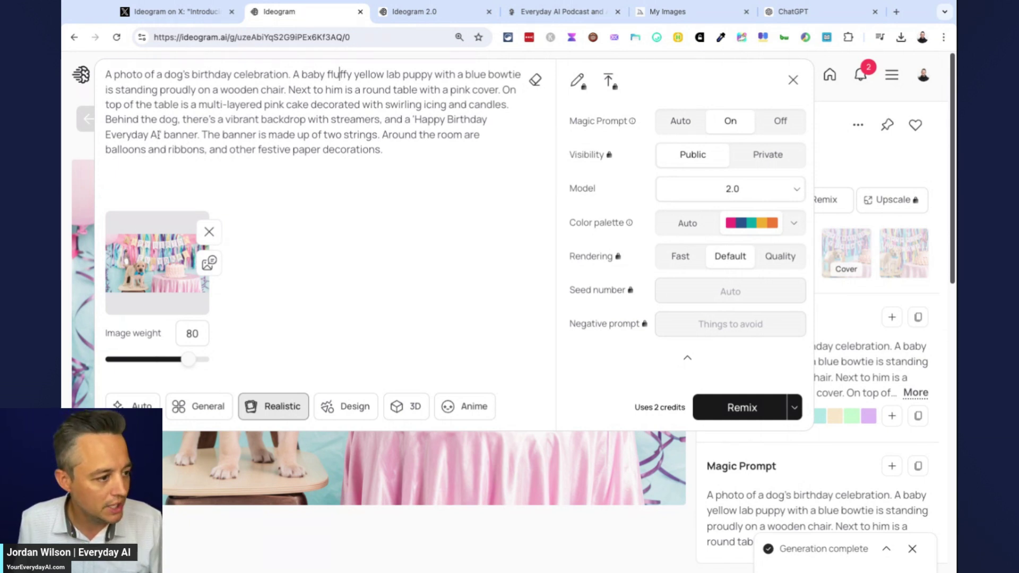
left_click_drag(158, 134, 111, 133)
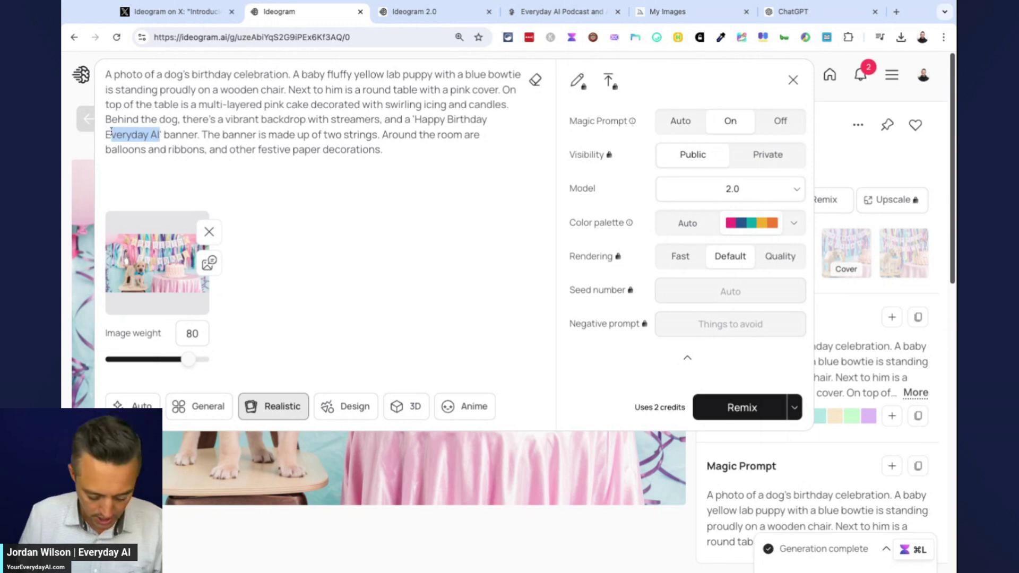
Step: Put the birthday person's name in the banner, generate the remix, then switch to Midjourney's results
type("Jordan")
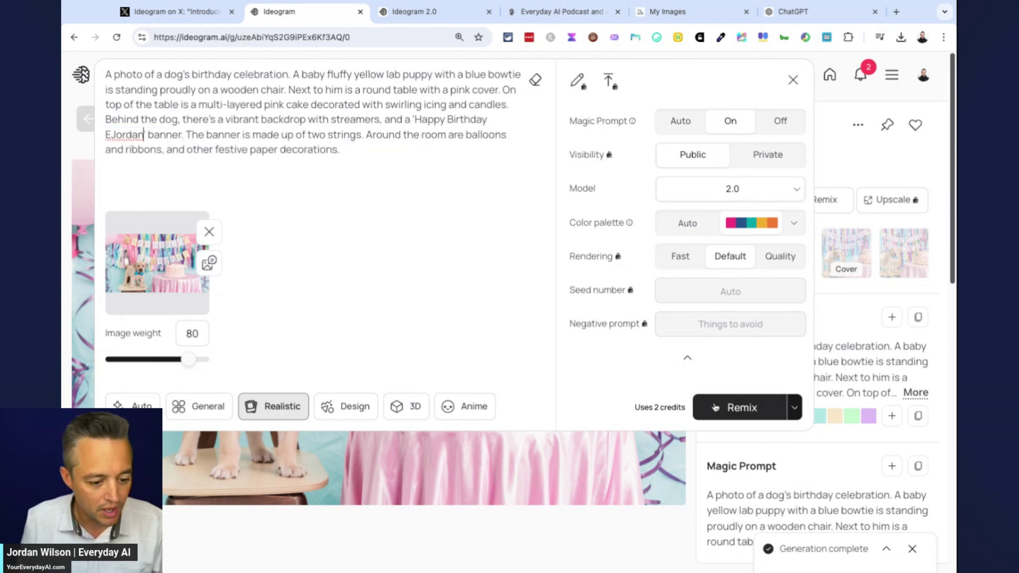
left_click(727, 407)
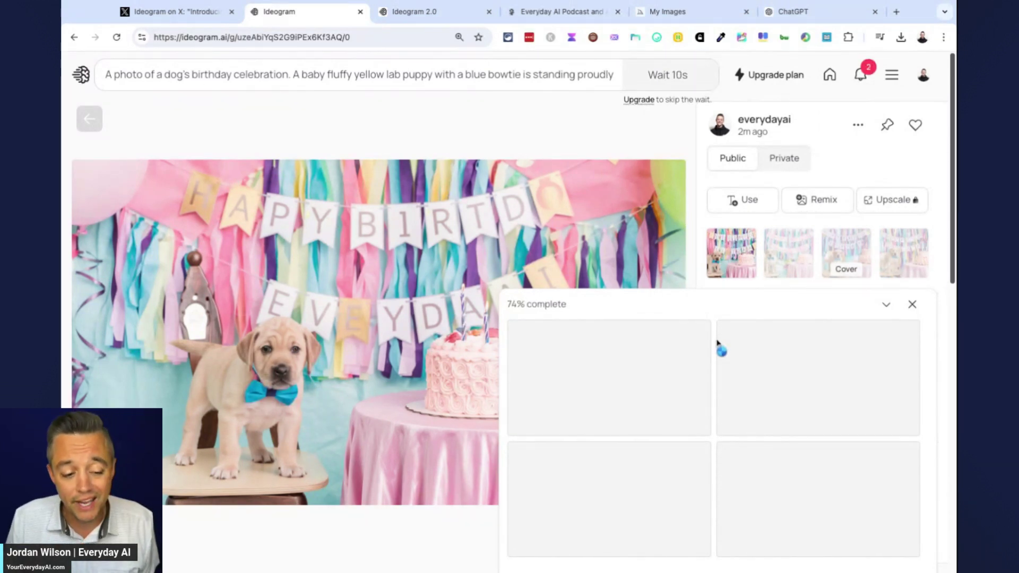
left_click(410, 12)
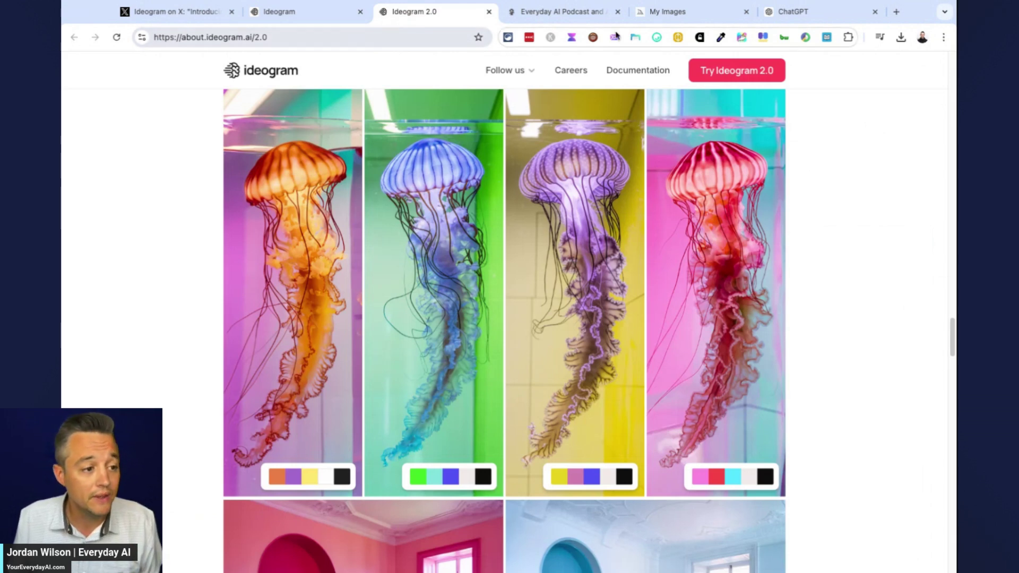
left_click(687, 16)
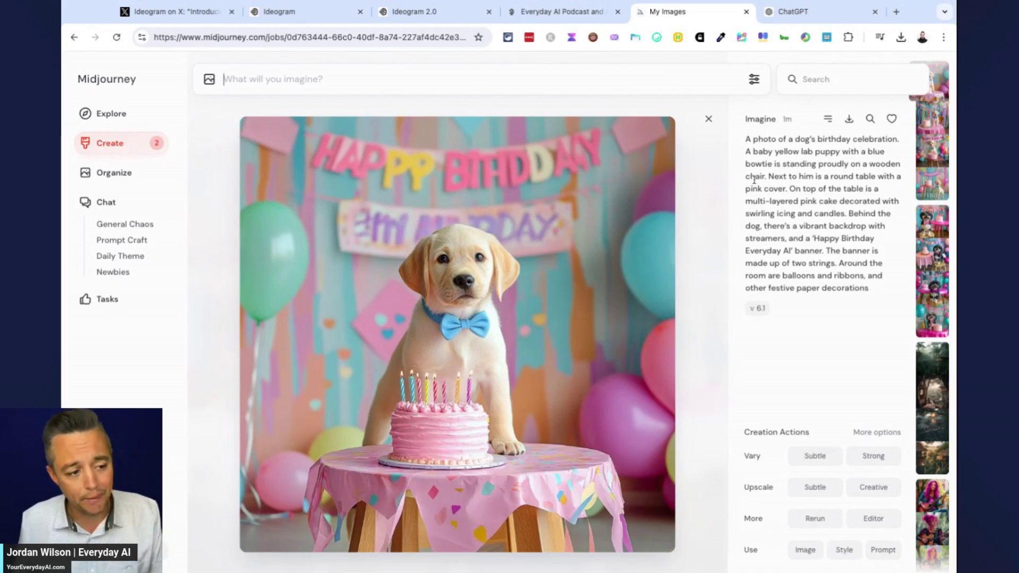
Step: Enlarge Midjourney's yellow lab puppy image, then scroll through its birthday variations
left_click(451, 260)
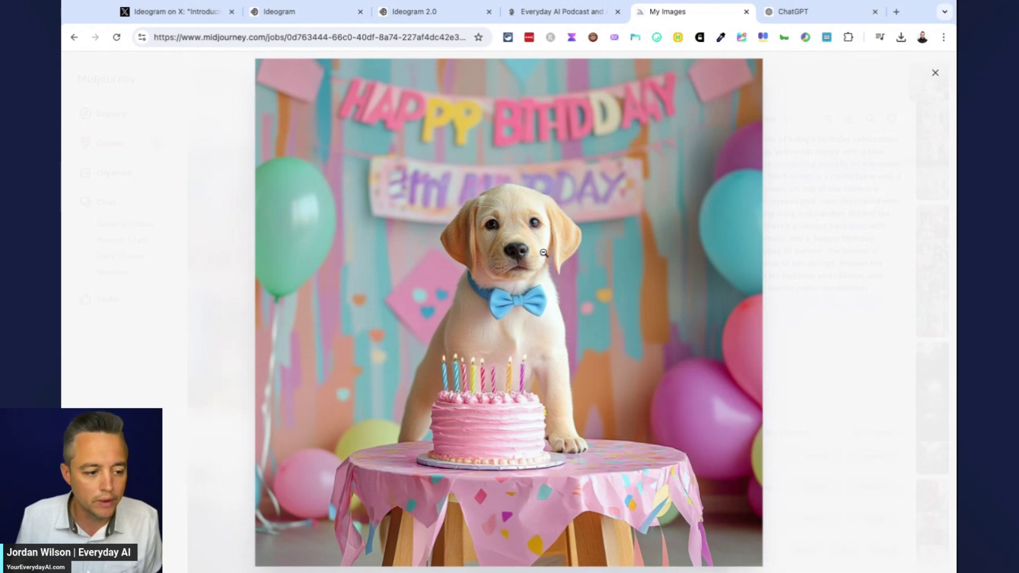
left_click(935, 72)
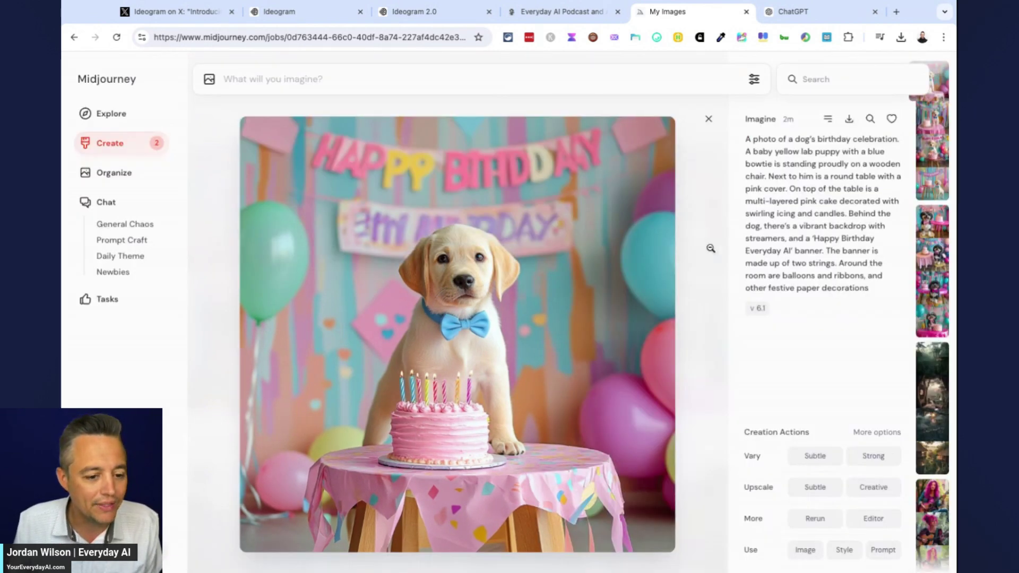
scroll(710, 249, "down", 2)
scroll(690, 260, "up", 2)
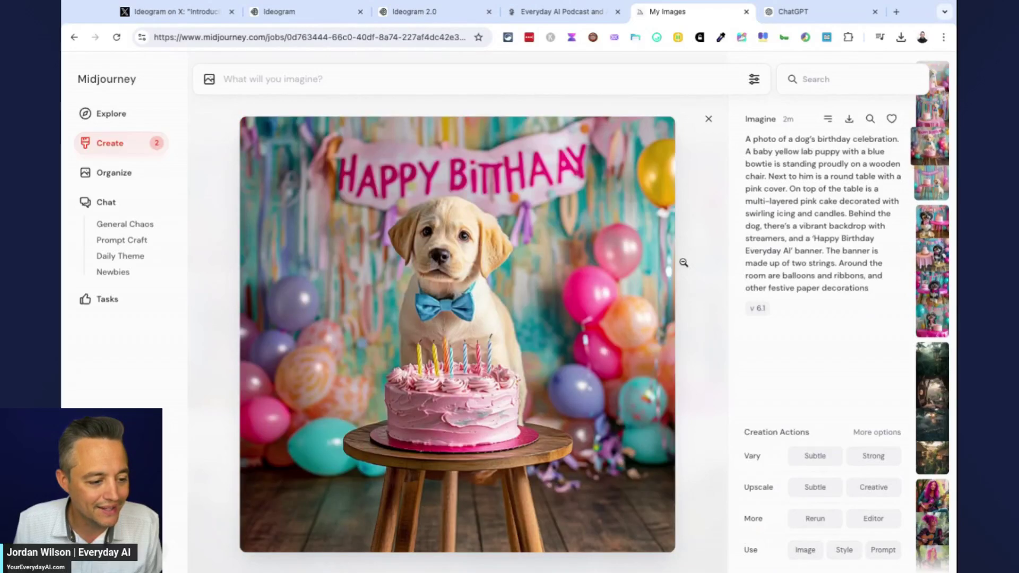
scroll(683, 262, "down", 1)
scroll(646, 276, "down", 1)
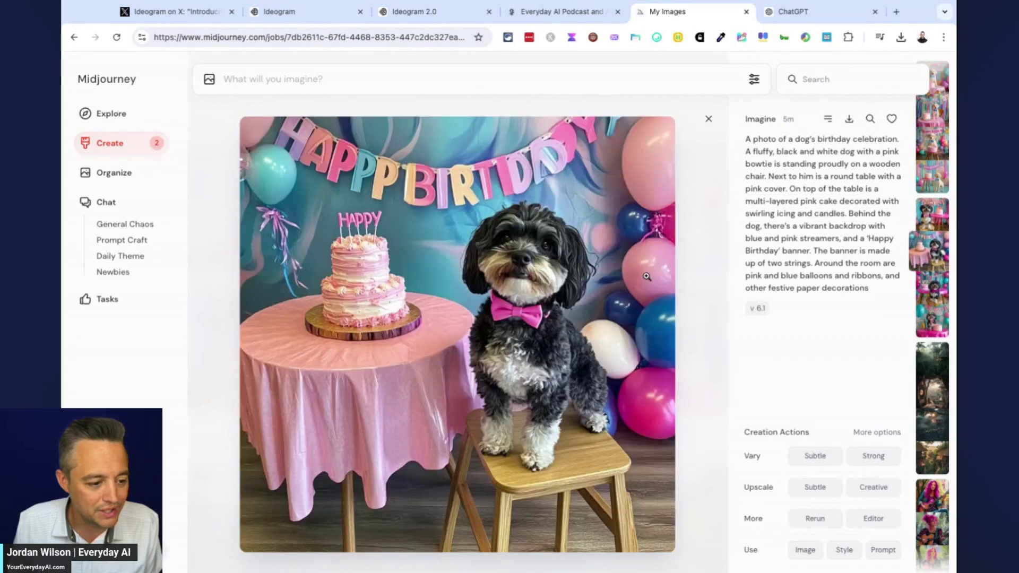
scroll(646, 275, "up", 2)
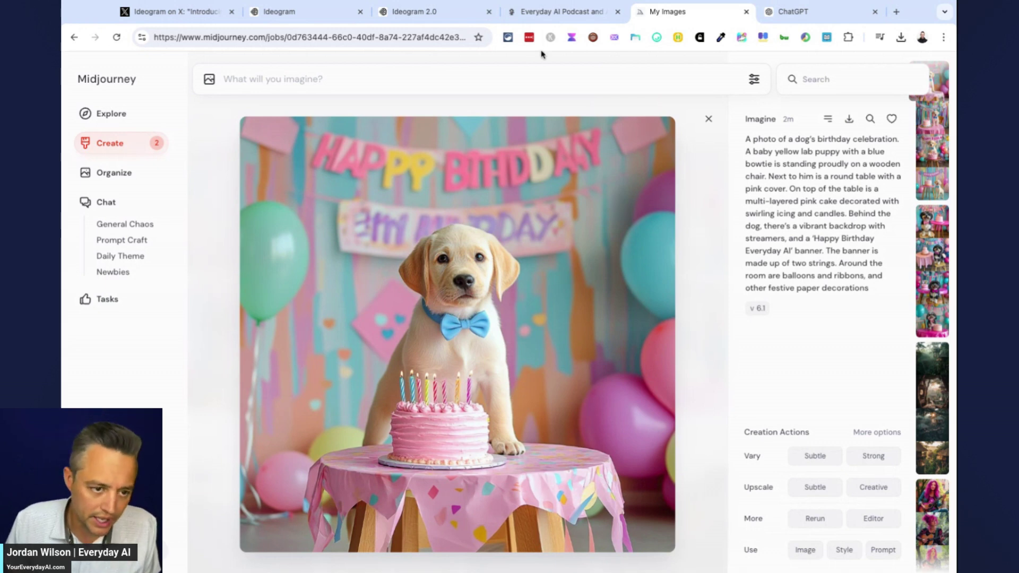
Step: Return to the Ideogram birthday results and compare the birthday image variants
left_click(337, 19)
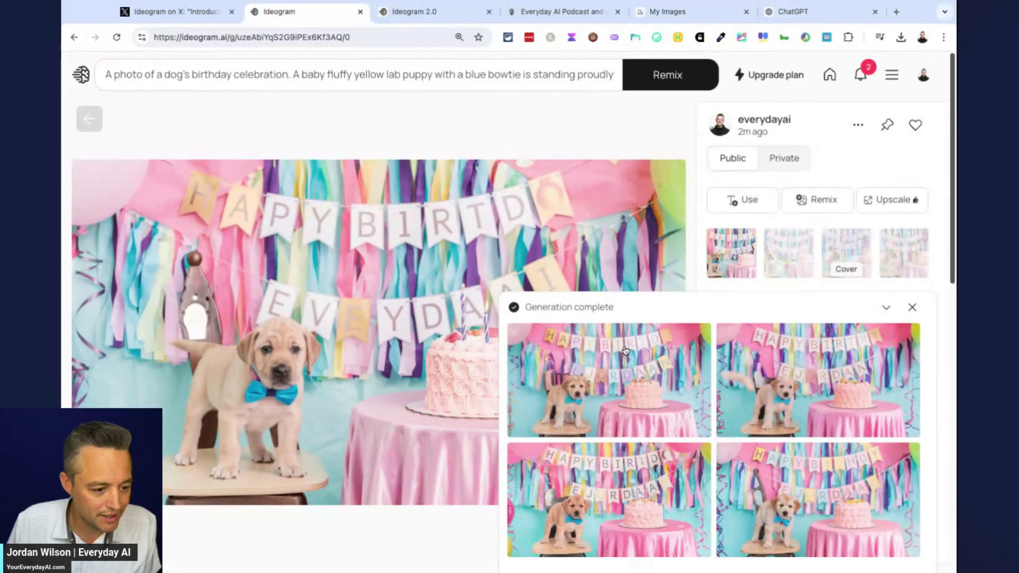
left_click(912, 307)
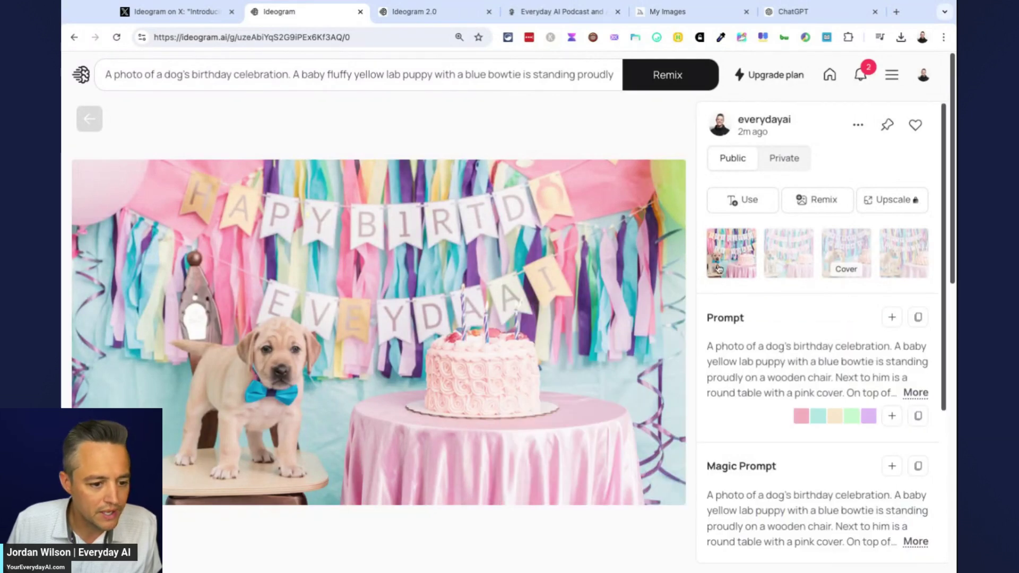
left_click(780, 259)
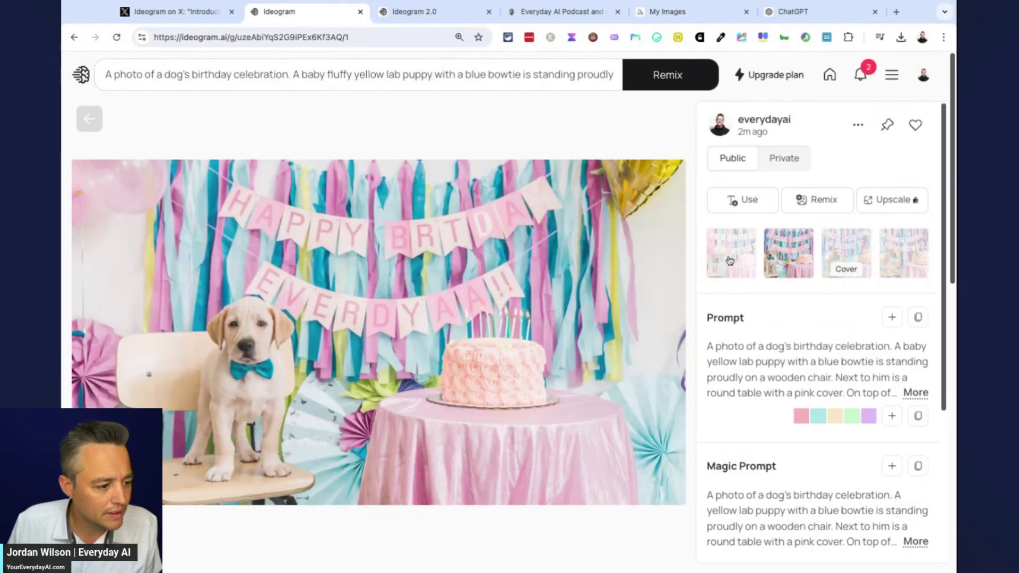
left_click(730, 261)
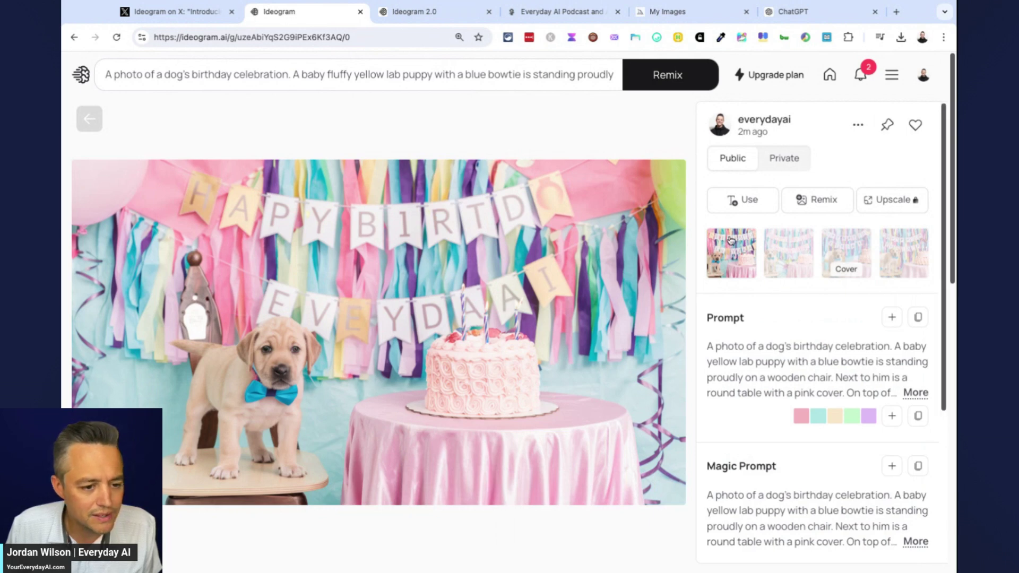
Step: View the bottom-right Happy Birthday Jordan puppy image, then go back to My images
left_click(90, 120)
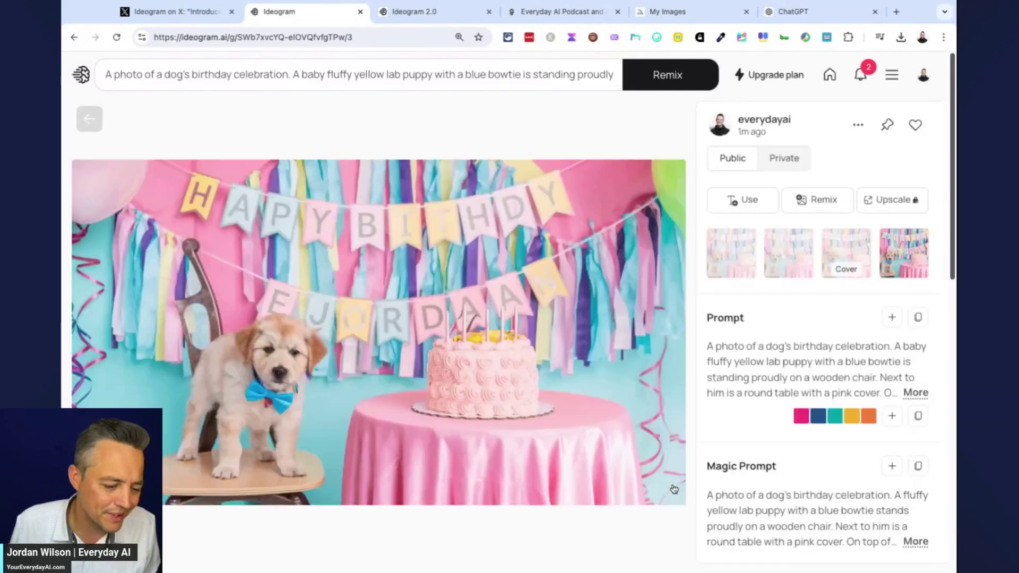
left_click(675, 491)
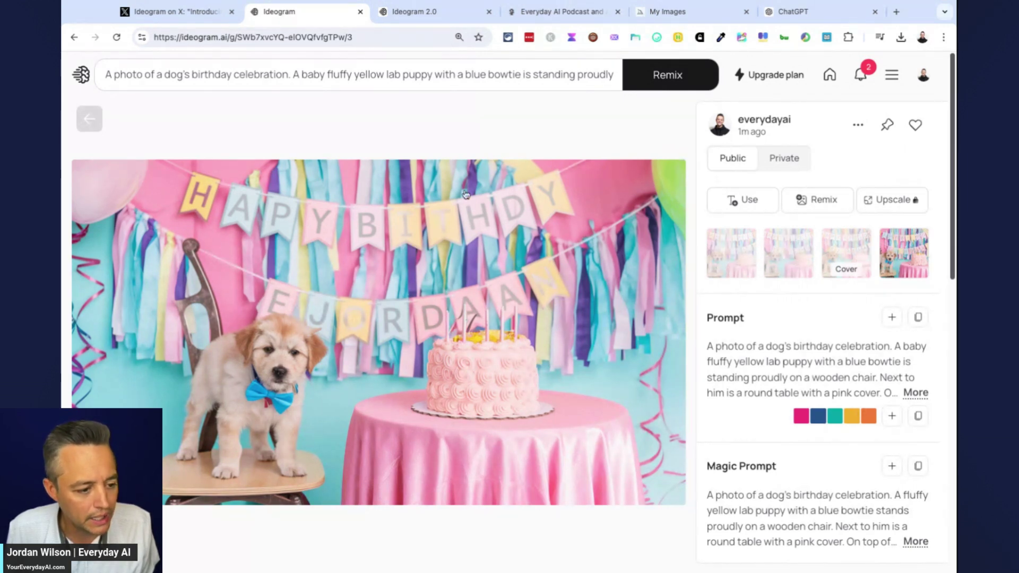
left_click(89, 119)
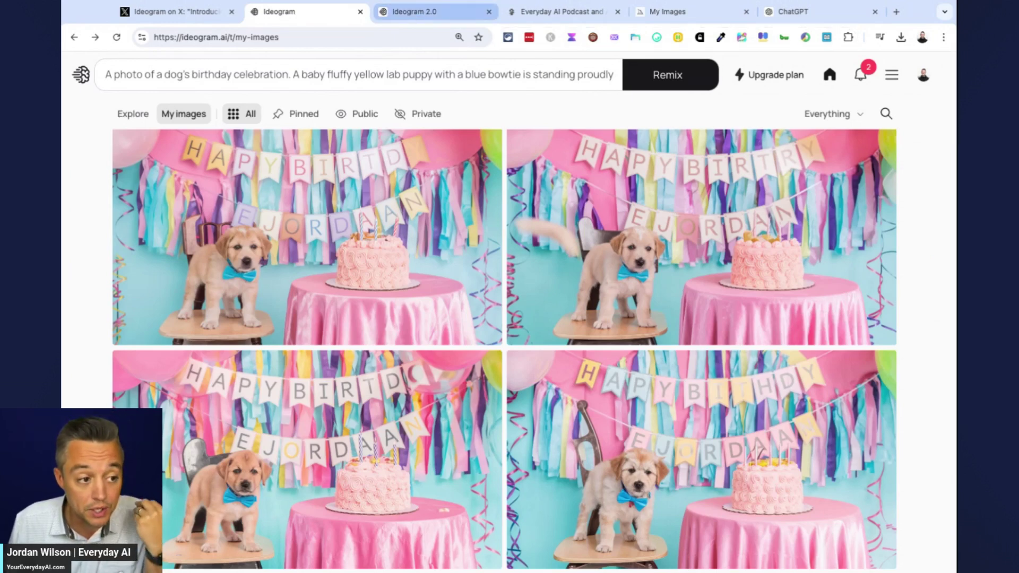
Step: In Midjourney, close the single job view and scroll the Create feed to find the 1920s prompt
left_click(702, 20)
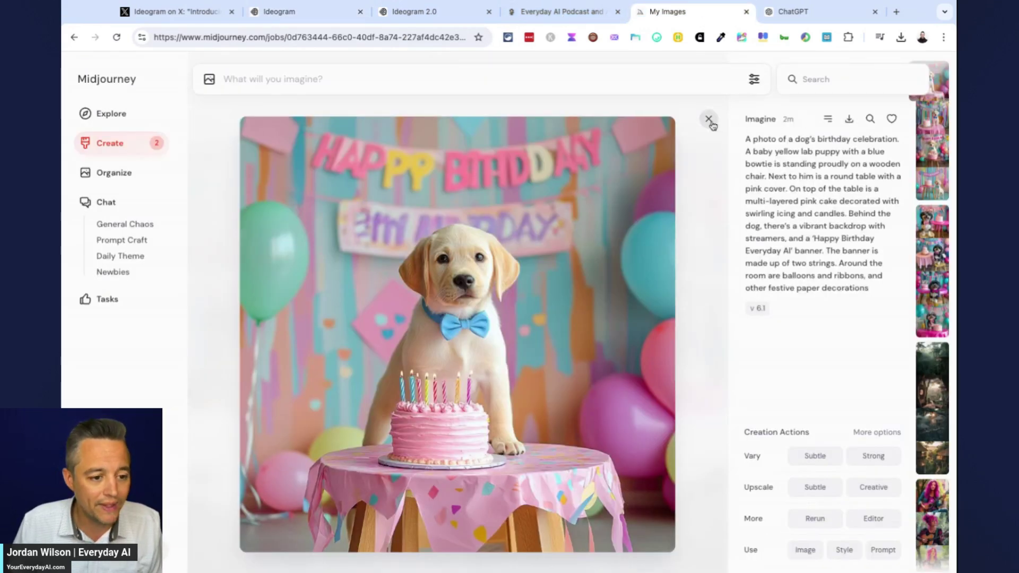
left_click(709, 119)
scroll(650, 389, "down", 1)
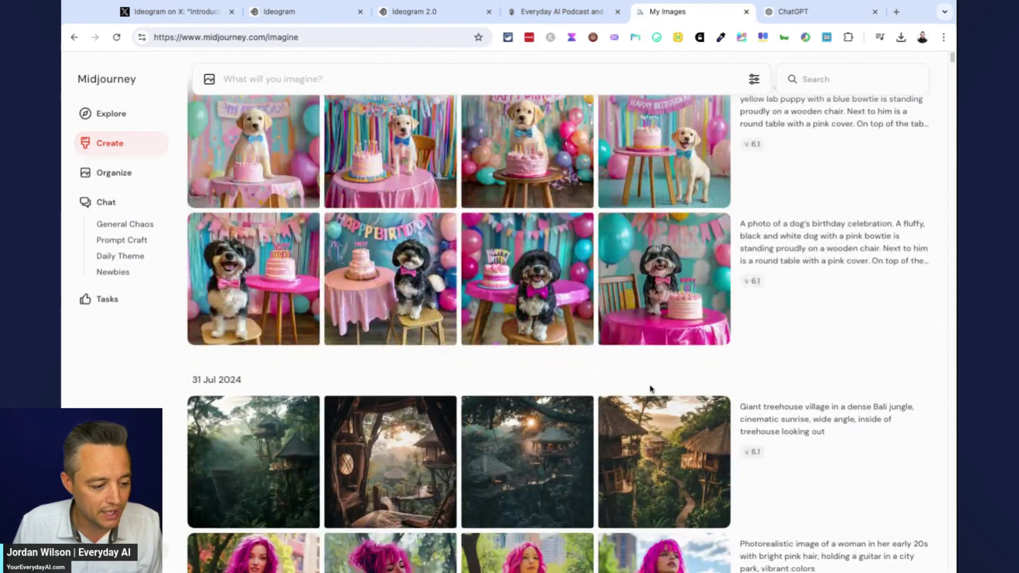
scroll(650, 389, "down", 3)
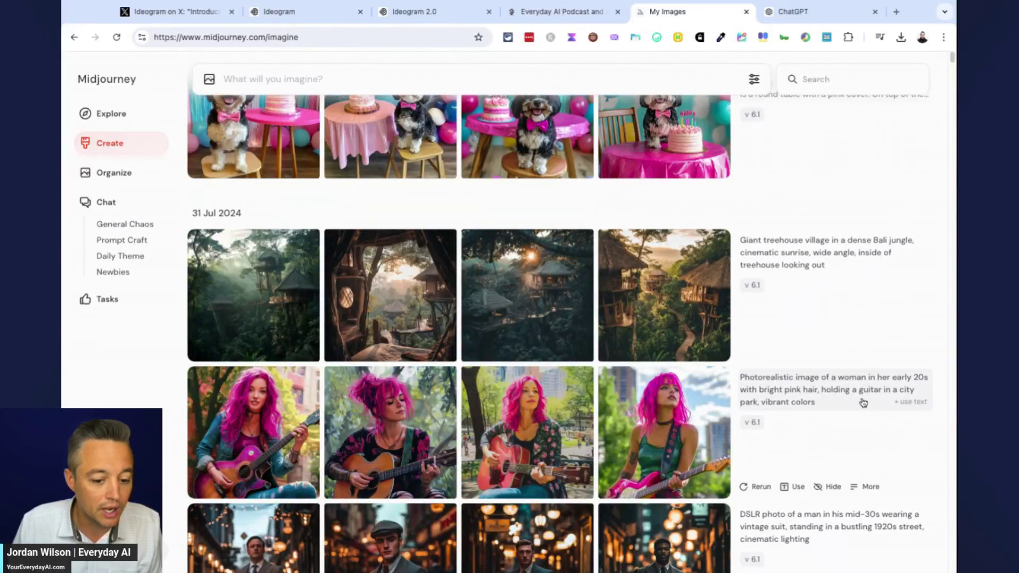
scroll(815, 393, "down", 2)
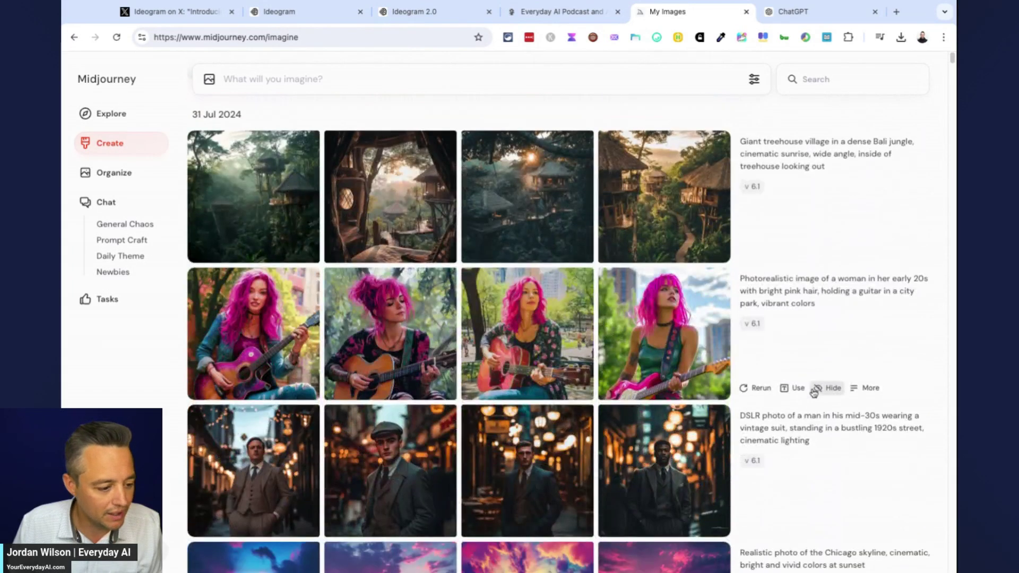
scroll(814, 391, "down", 3)
scroll(820, 393, "down", 2)
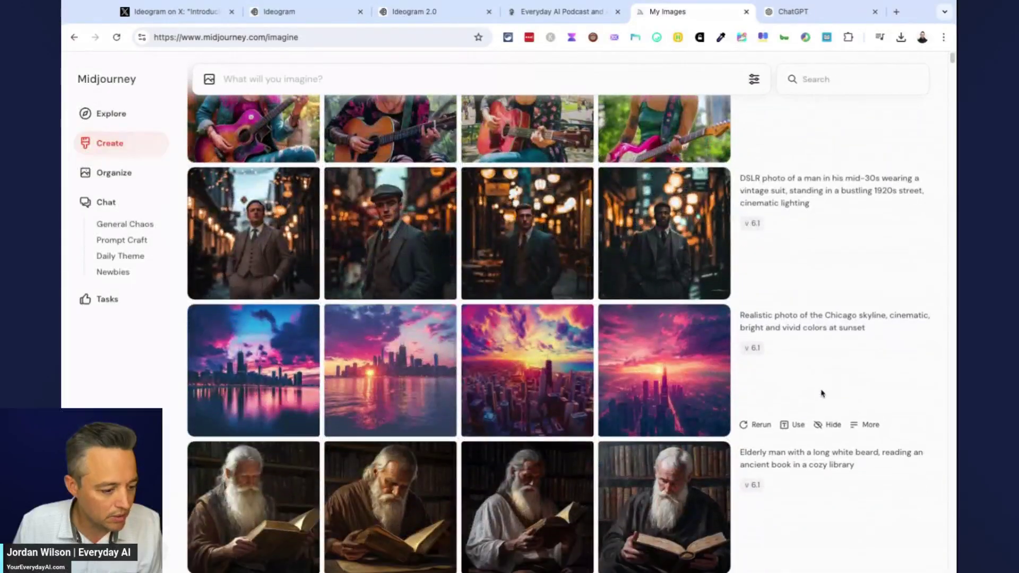
scroll(821, 393, "up", 5)
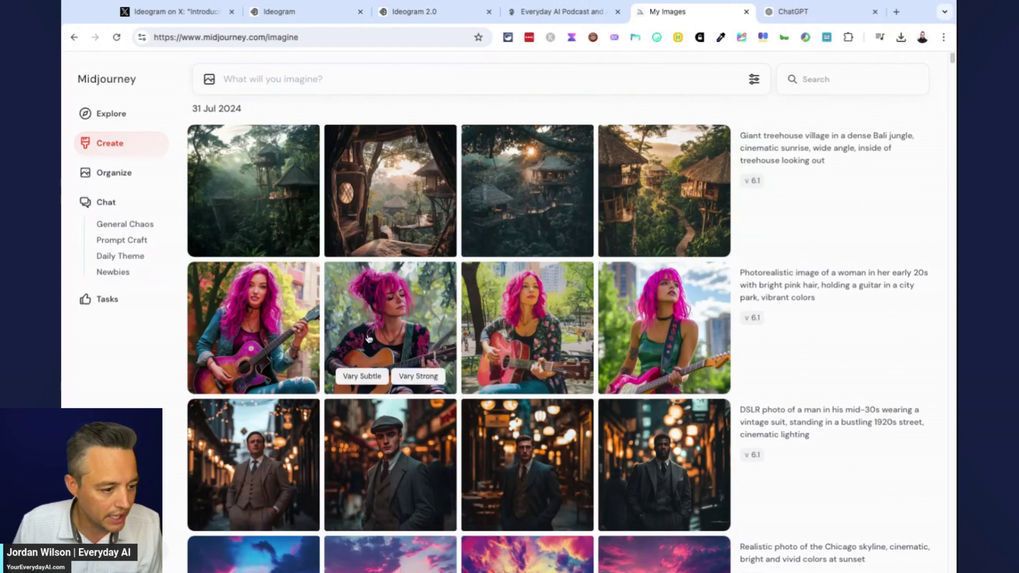
Step: Load the DSLR 1920s vintage-suit man prompt into the imagine bar and select it for copying
left_click(782, 425)
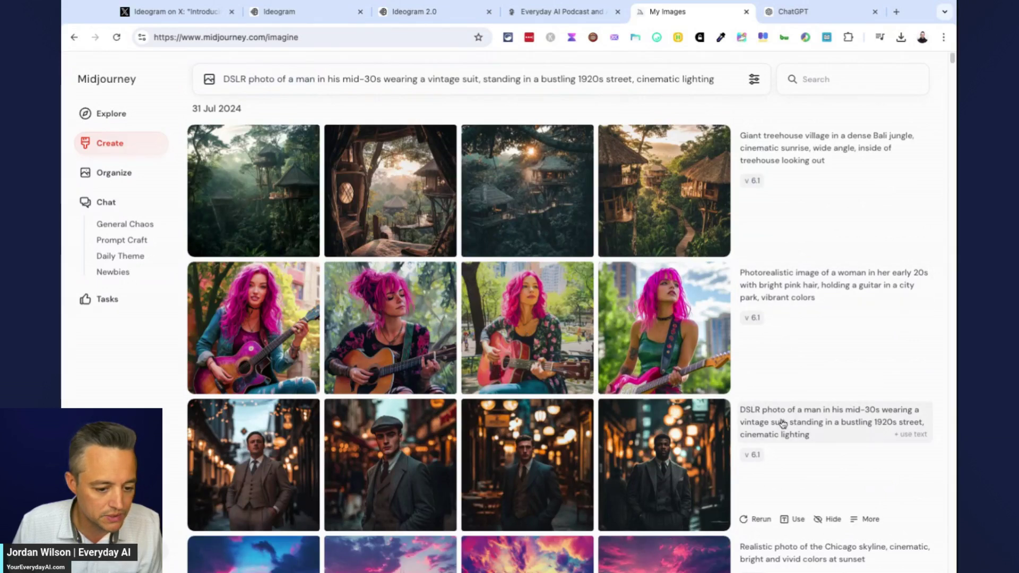
triple_click(611, 84)
left_click(419, 12)
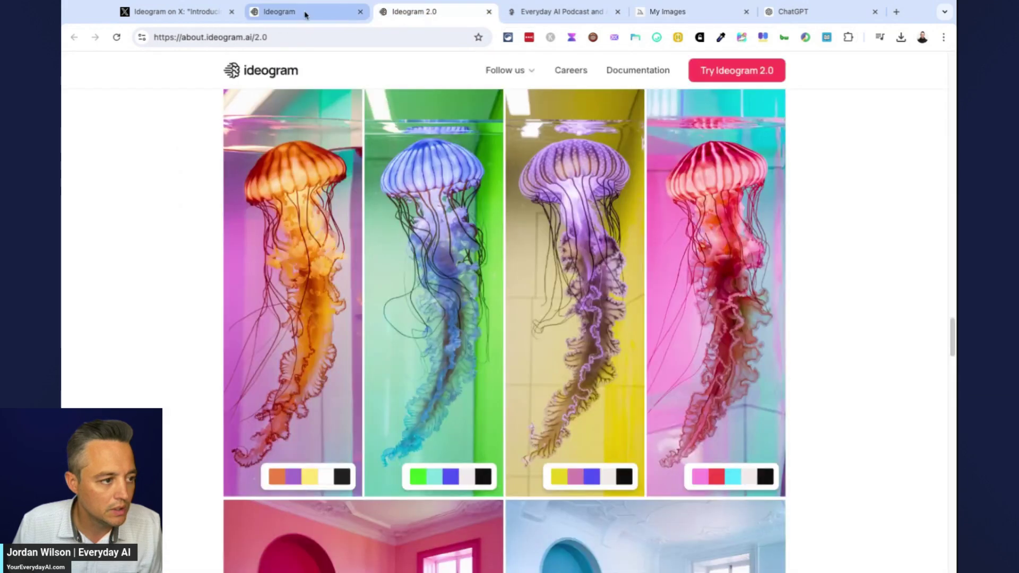
Step: Paste the 1920s vintage-suit man prompt into Ideogram's remix prompt editor
left_click(305, 13)
left_click(375, 75)
key("ctrl+a")
key("ctrl+v")
key("ctrl+v")
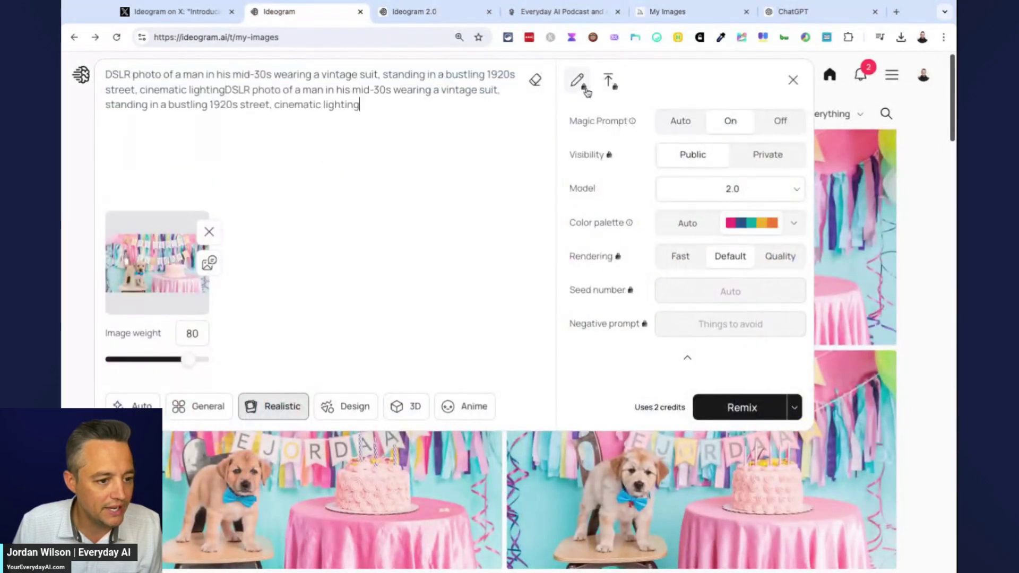
Step: Choose the Ultramarine colour palette for the remix
left_click(793, 225)
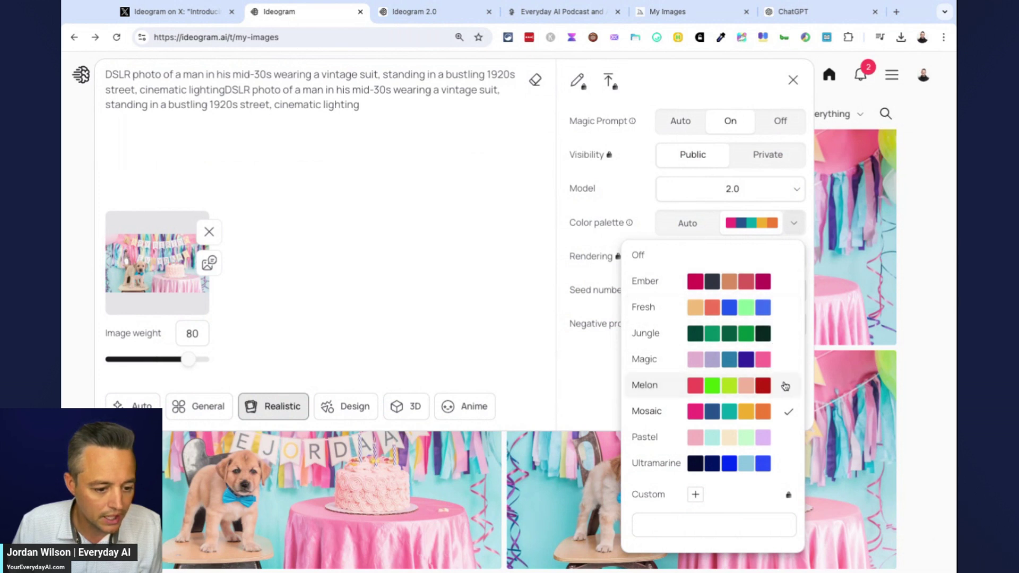
left_click(782, 465)
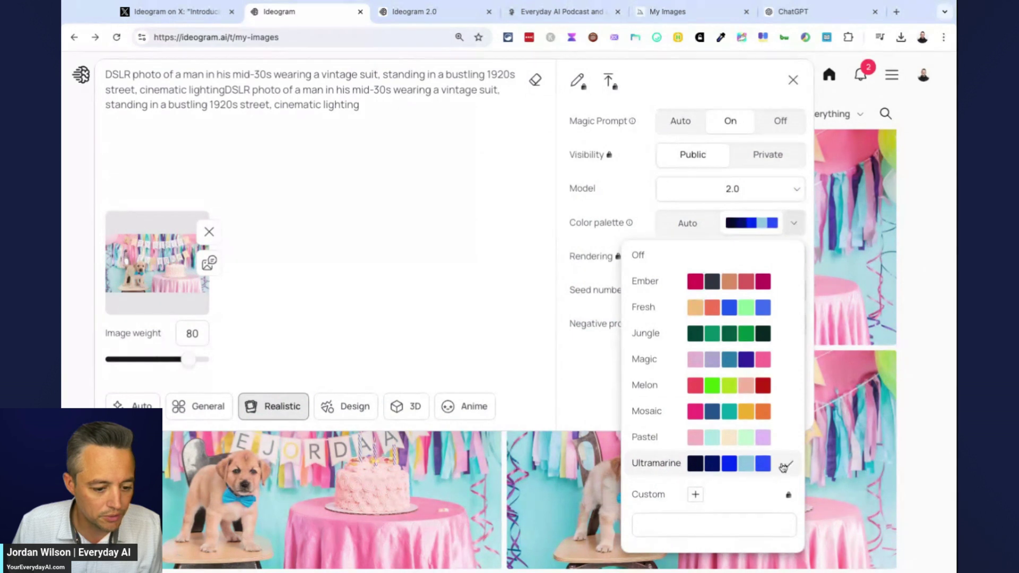
left_click(473, 311)
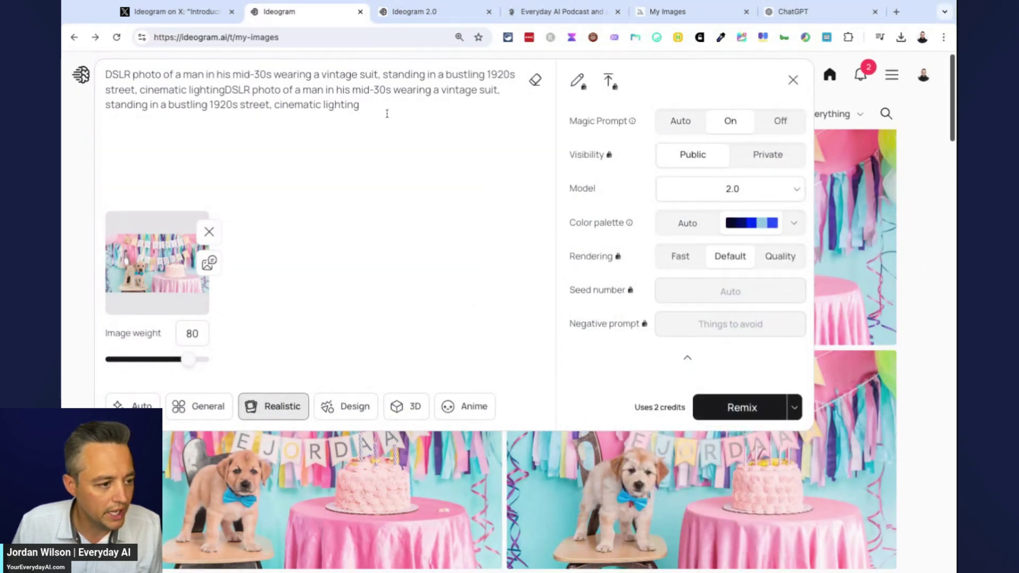
Step: Clear and re-paste the 1920s man prompt, then check the remix and upscale options
key("ctrl+a")
key("BackSpace")
key("Escape")
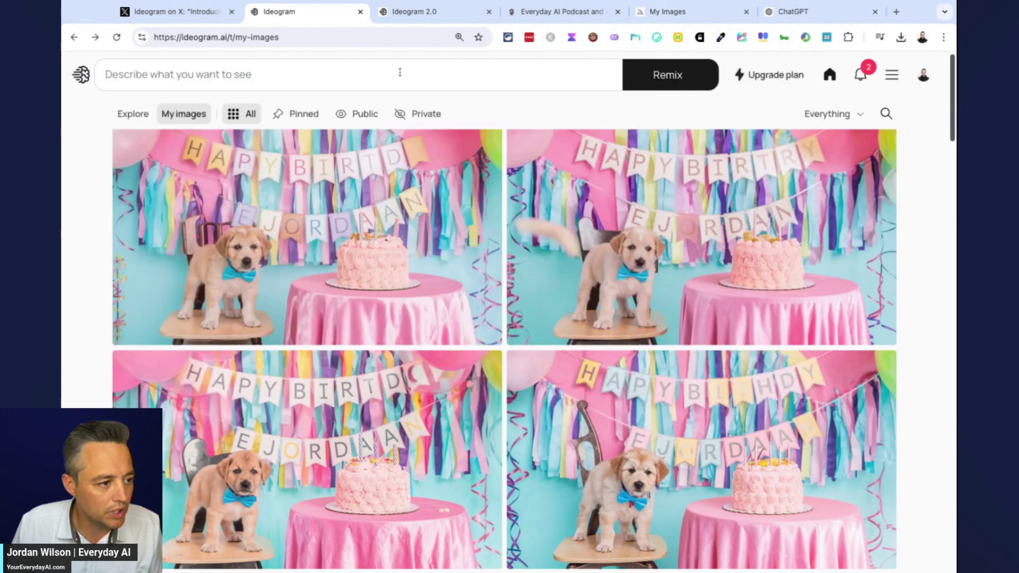
key("ctrl+v")
key("ctrl+v")
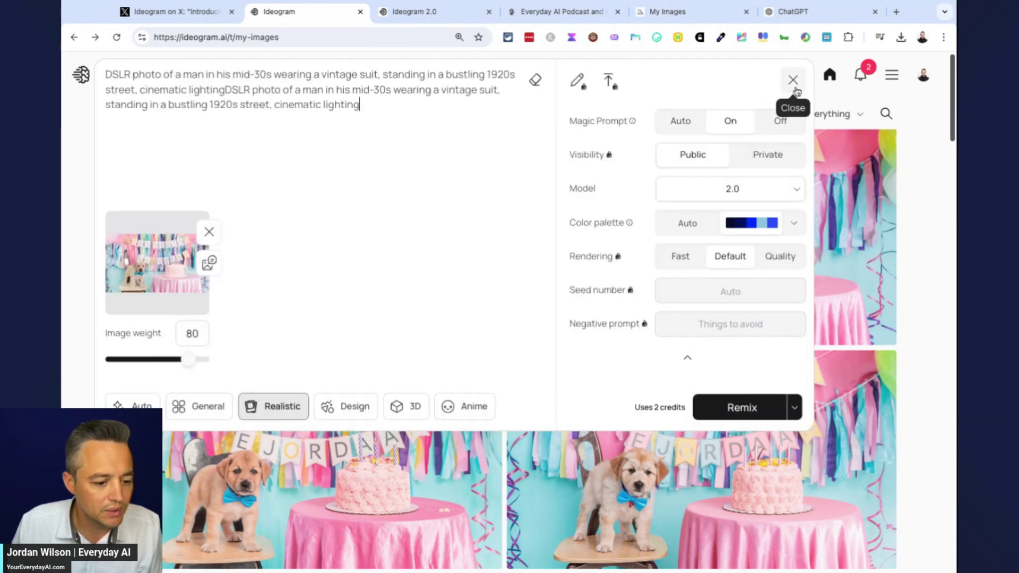
left_click(794, 407)
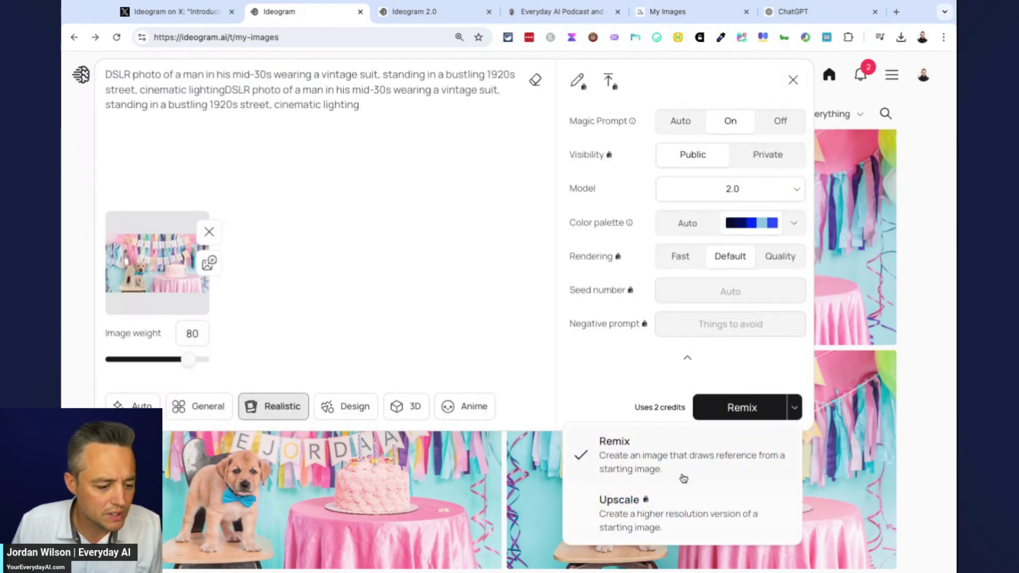
left_click(797, 82)
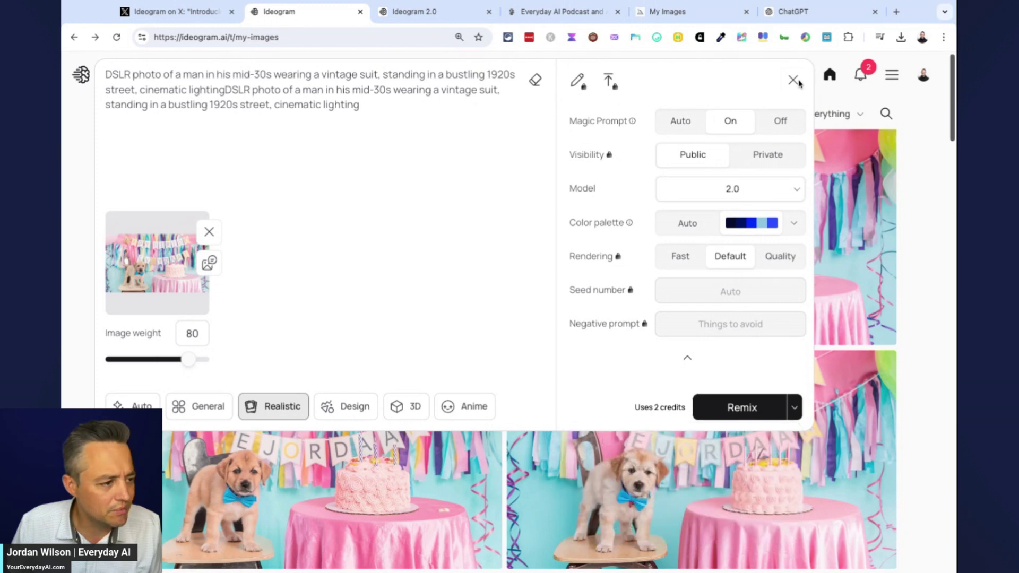
Step: Start a new image from the Ideogram home page with the 1920s vintage-suit man prompt
left_click(793, 80)
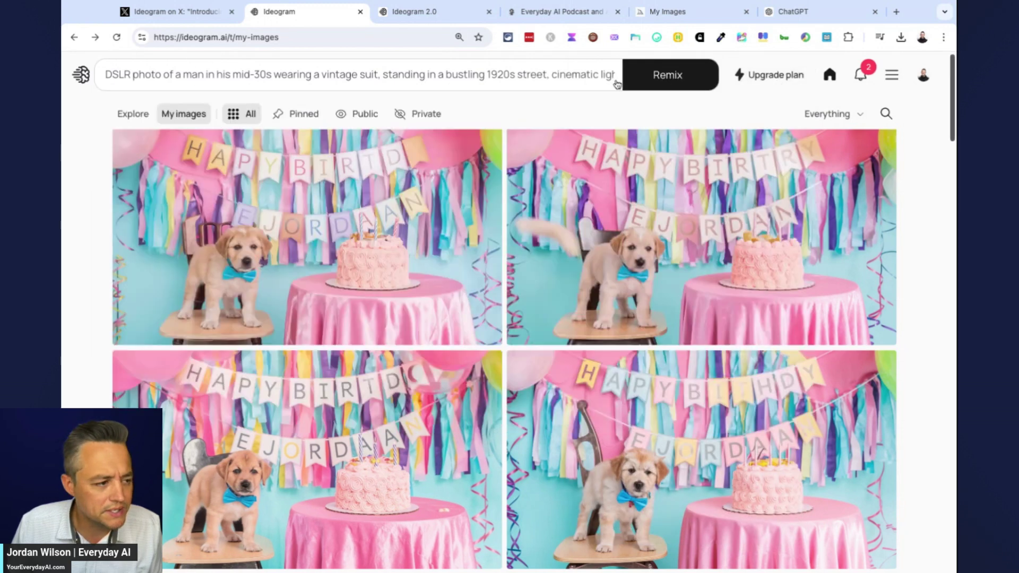
left_click(90, 78)
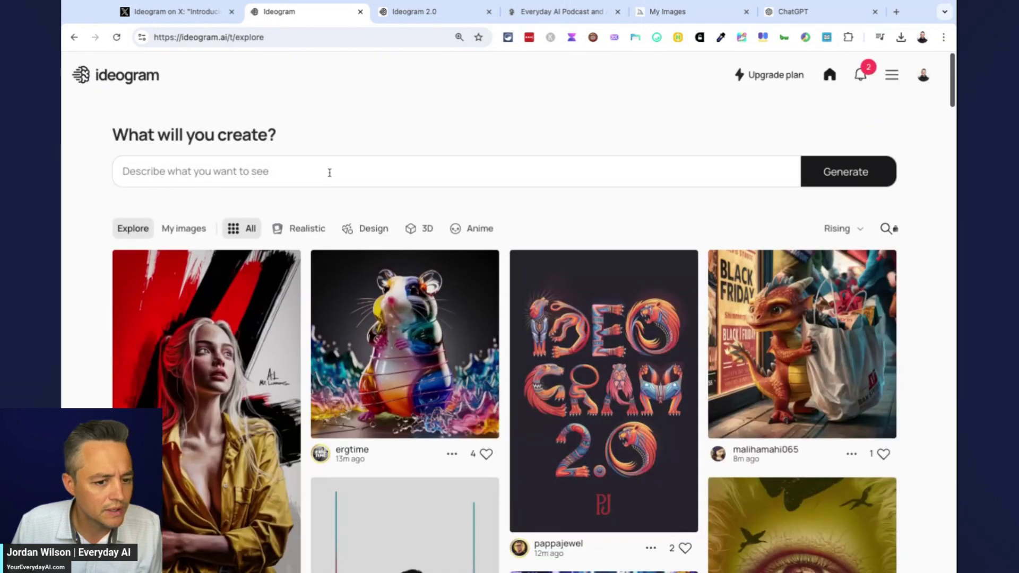
left_click(330, 170)
key("ctrl+v")
key("ctrl+v")
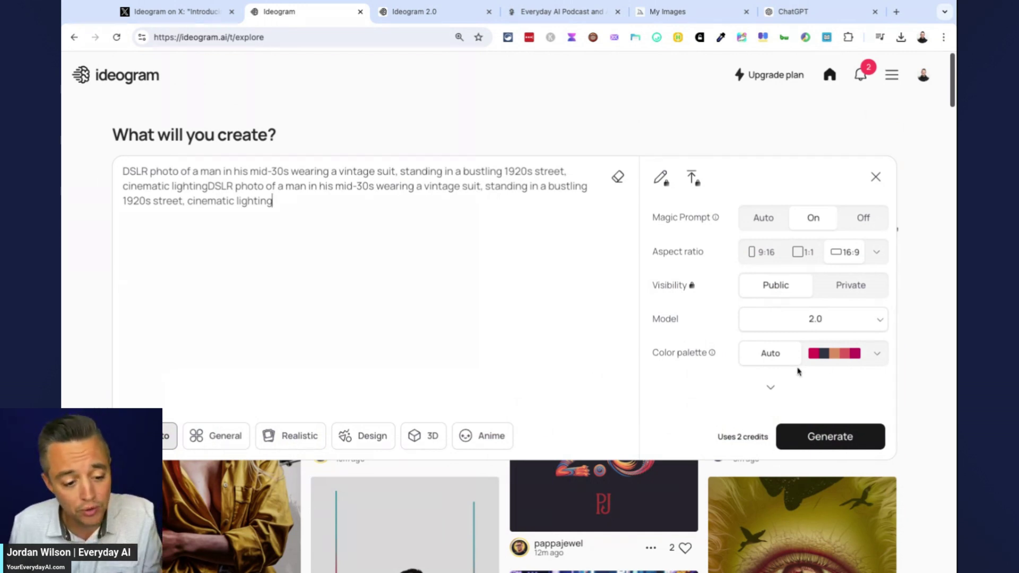
Step: Set the colour palette for the new image to Ultramarine
left_click(878, 355)
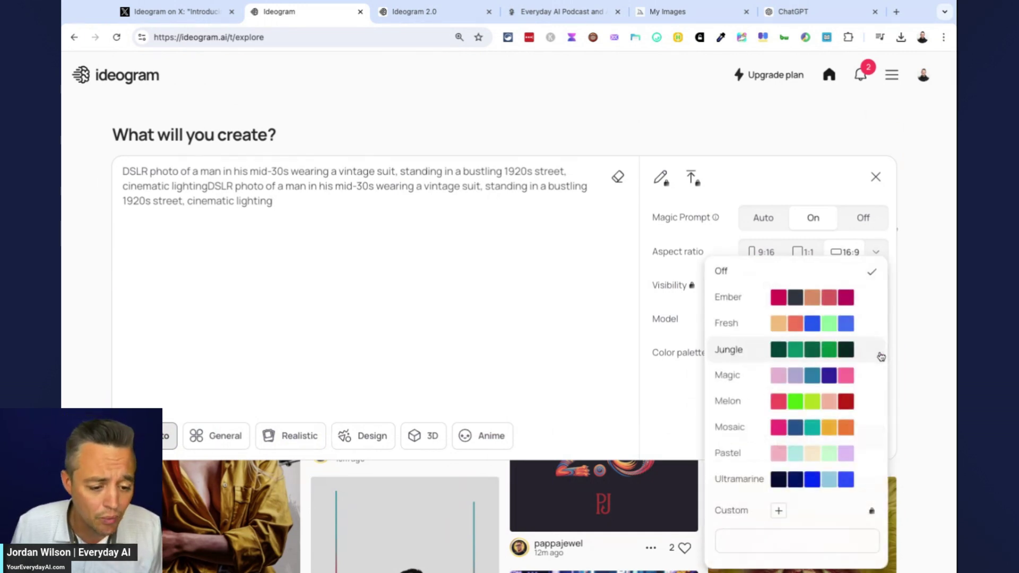
left_click(829, 481)
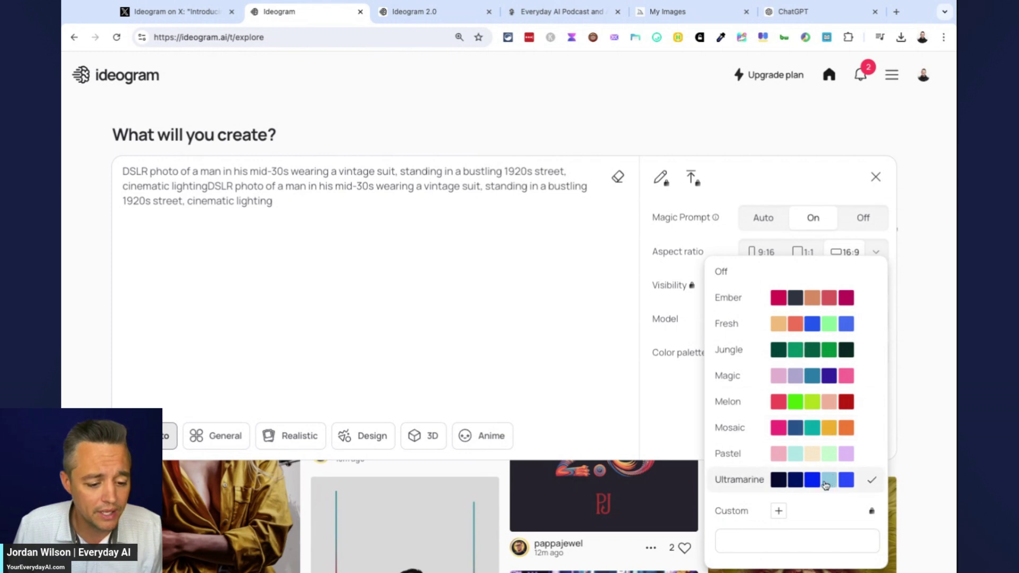
left_click(641, 414)
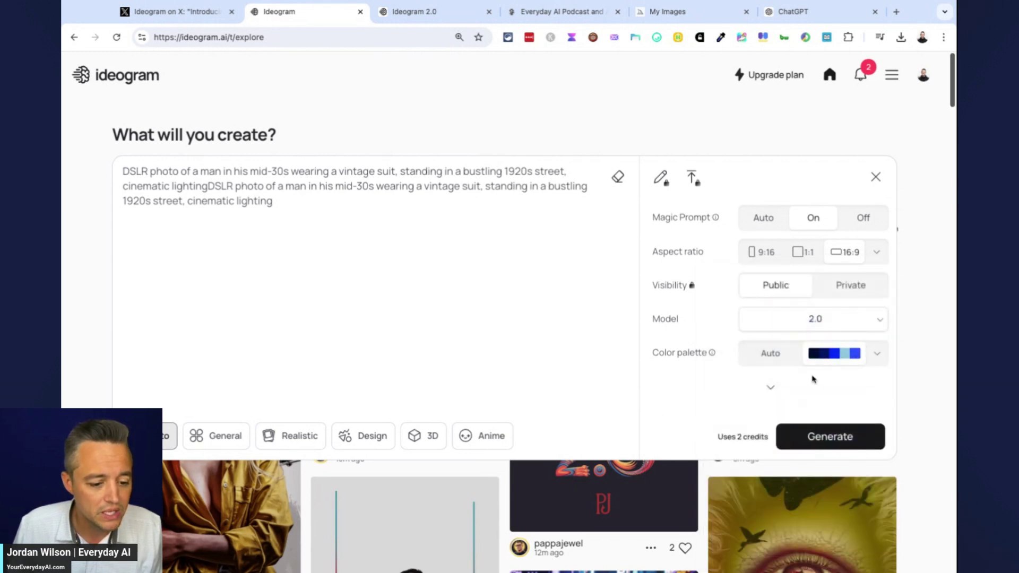
scroll(812, 413, "down", 1)
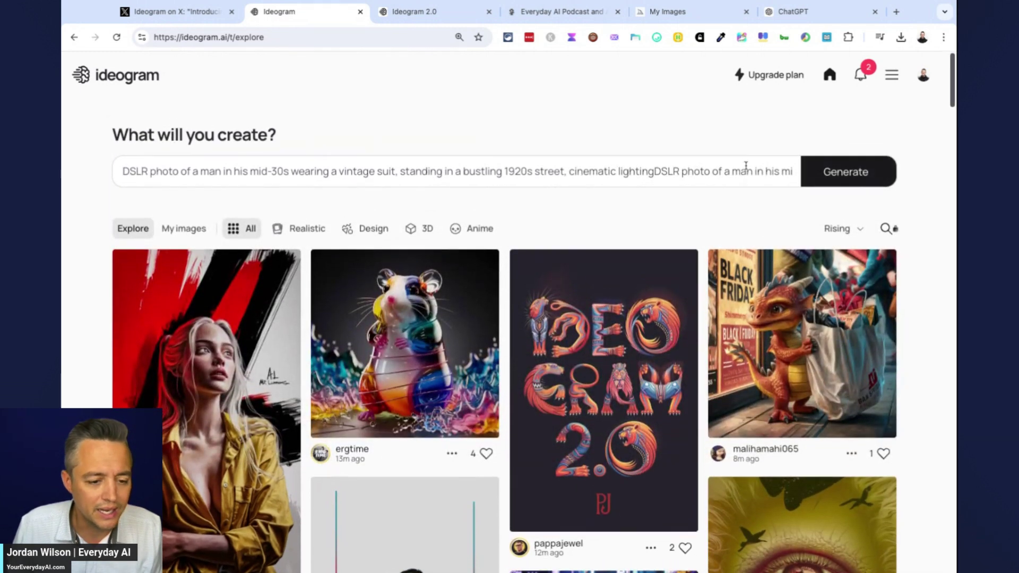
Step: Review the remaining generation settings and generate the 1920s vintage-suit man image
left_click(761, 178)
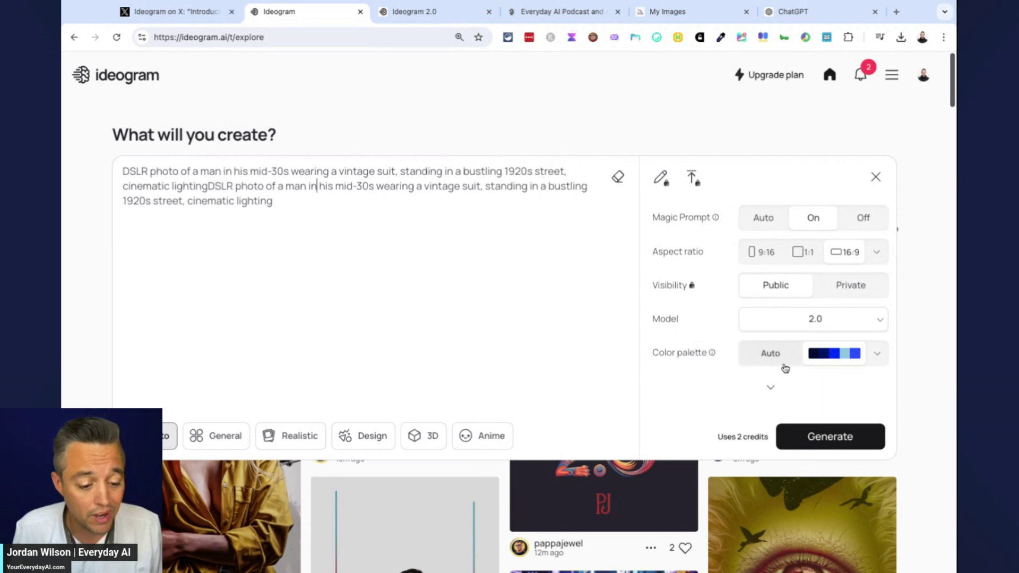
left_click(771, 388)
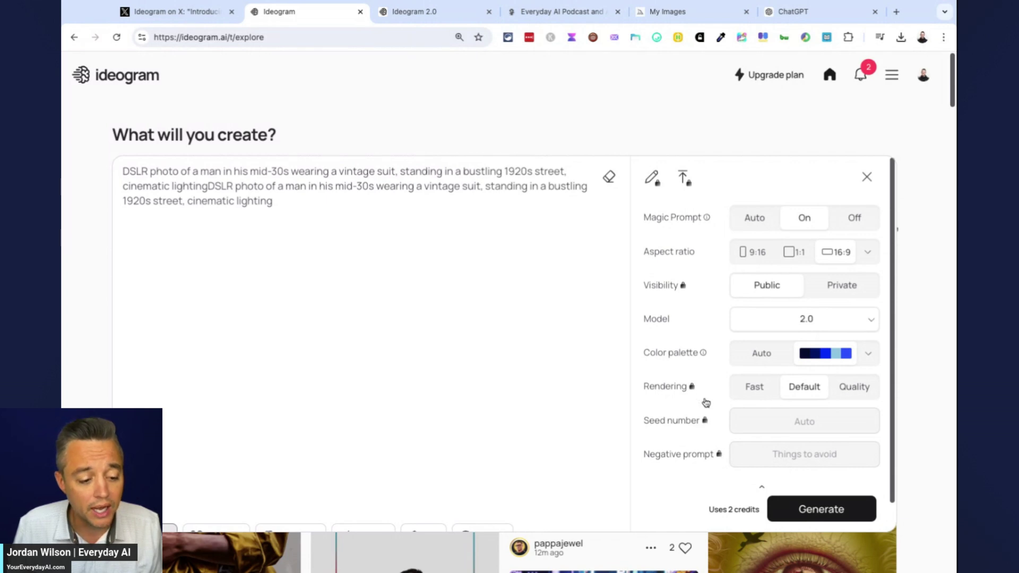
left_click(831, 510)
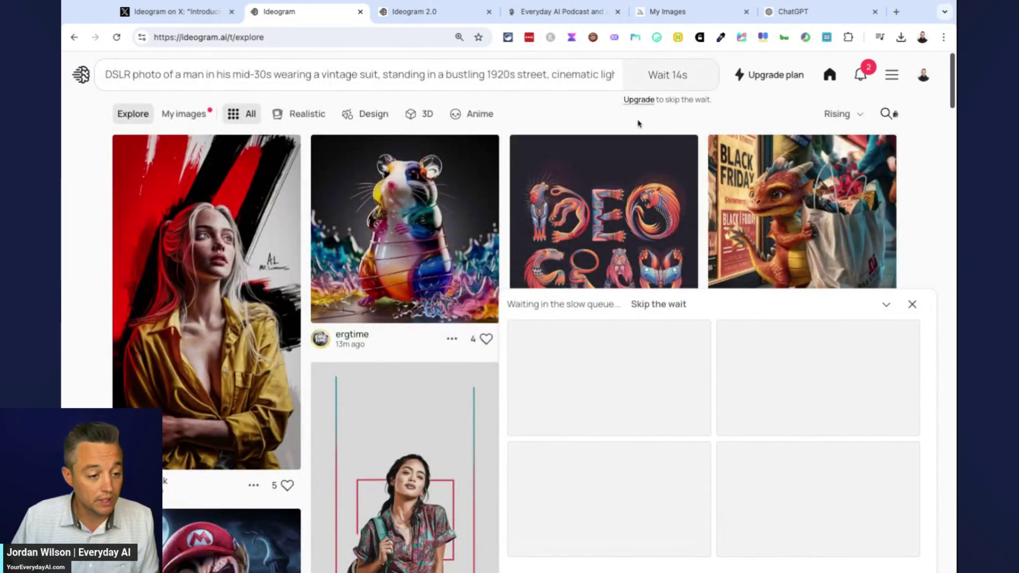
Step: In Midjourney's My Images, open the first 1920s-man image full size and browse the set
left_click(667, 12)
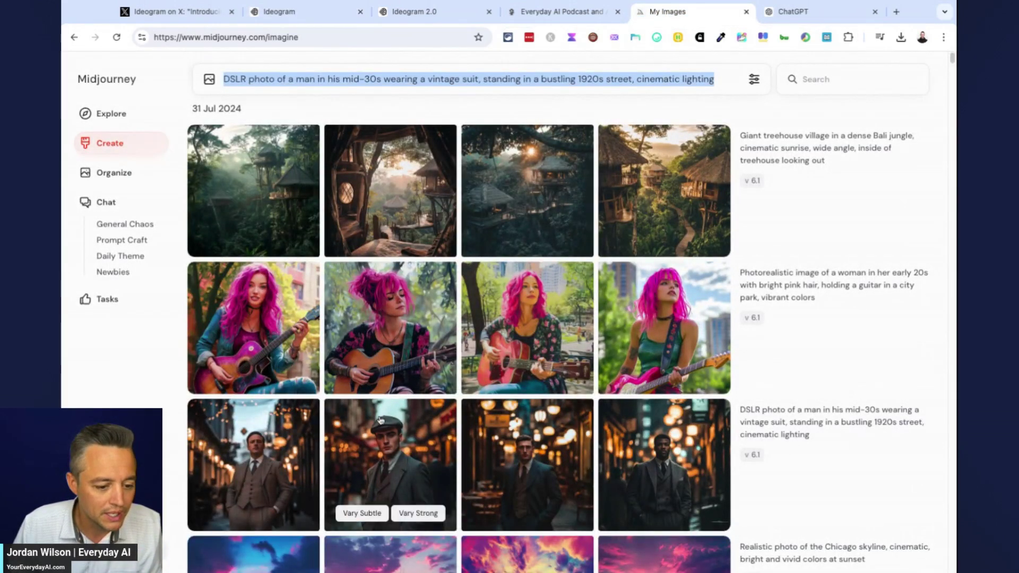
left_click(242, 452)
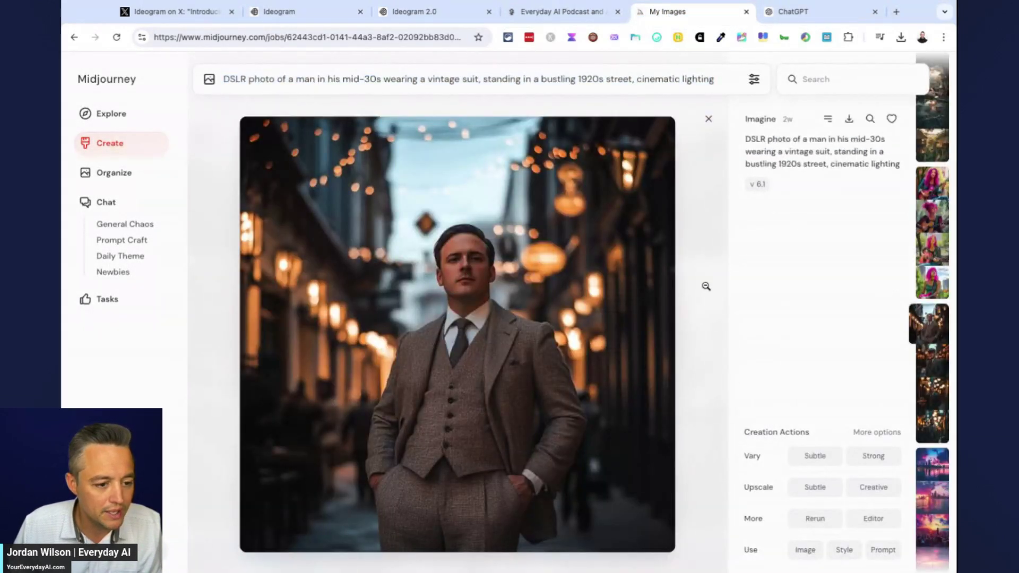
key("Right")
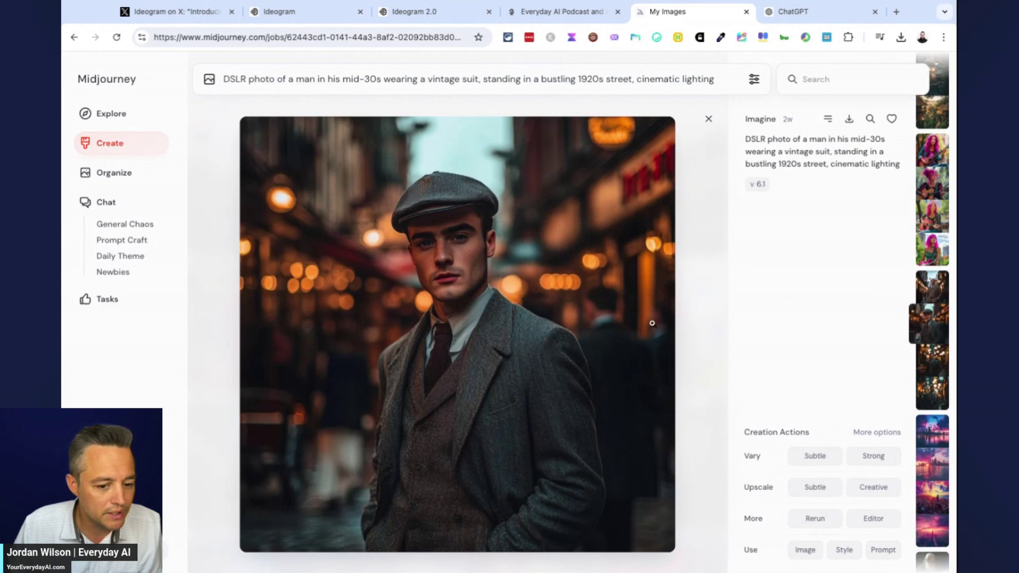
left_click(945, 289)
left_click(935, 360)
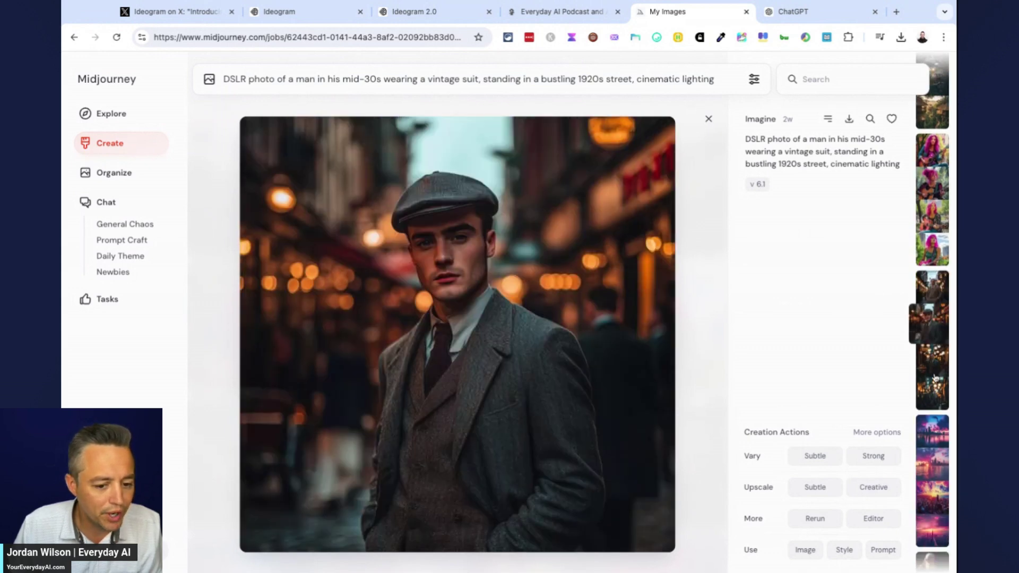
left_click(945, 374)
left_click(943, 369)
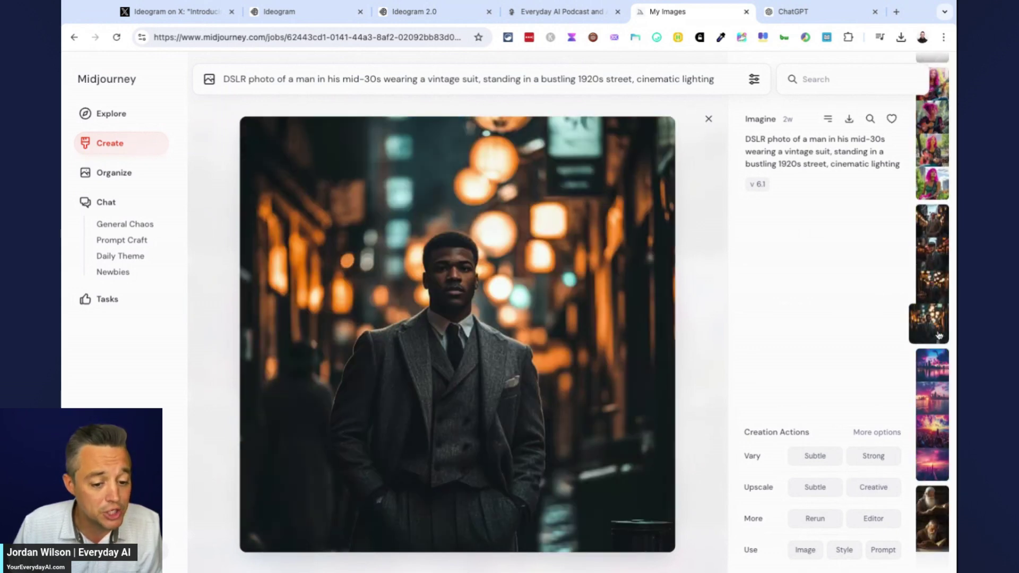
Step: Keep flipping through the suited-man variations until the lantern-lit street image shows
left_click(933, 295)
left_click(930, 268)
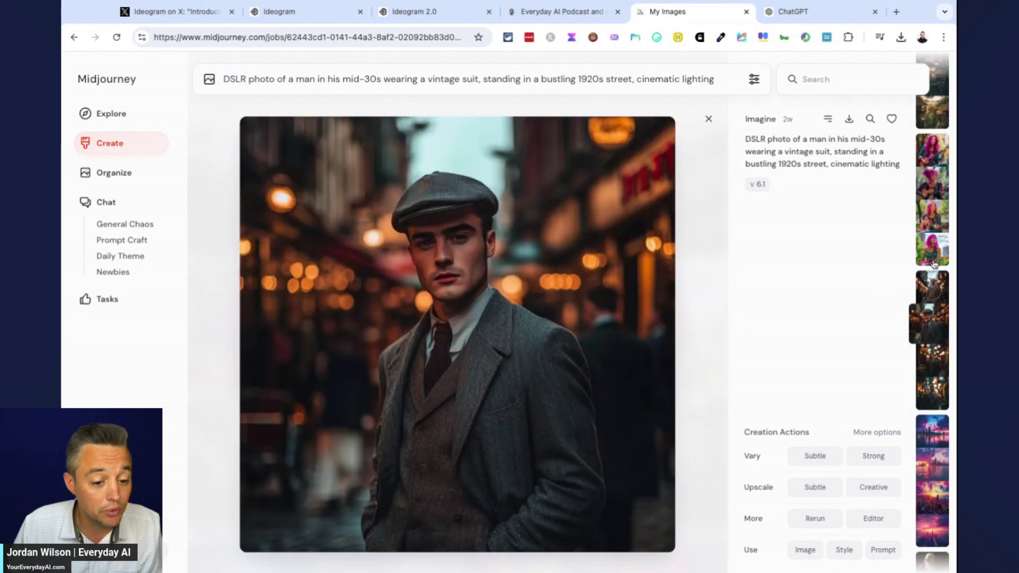
left_click(932, 266)
left_click(934, 368)
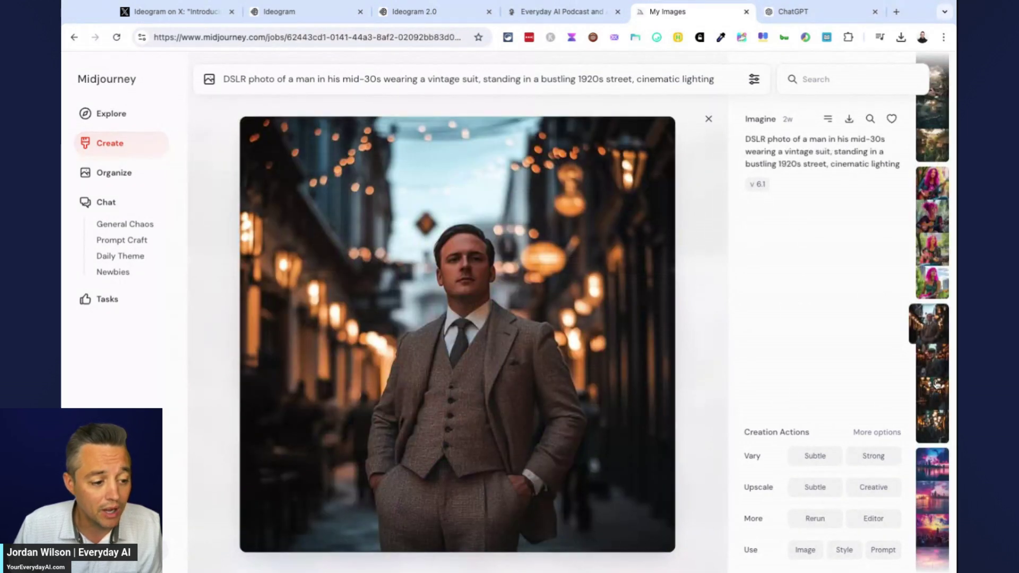
left_click(939, 373)
left_click(937, 371)
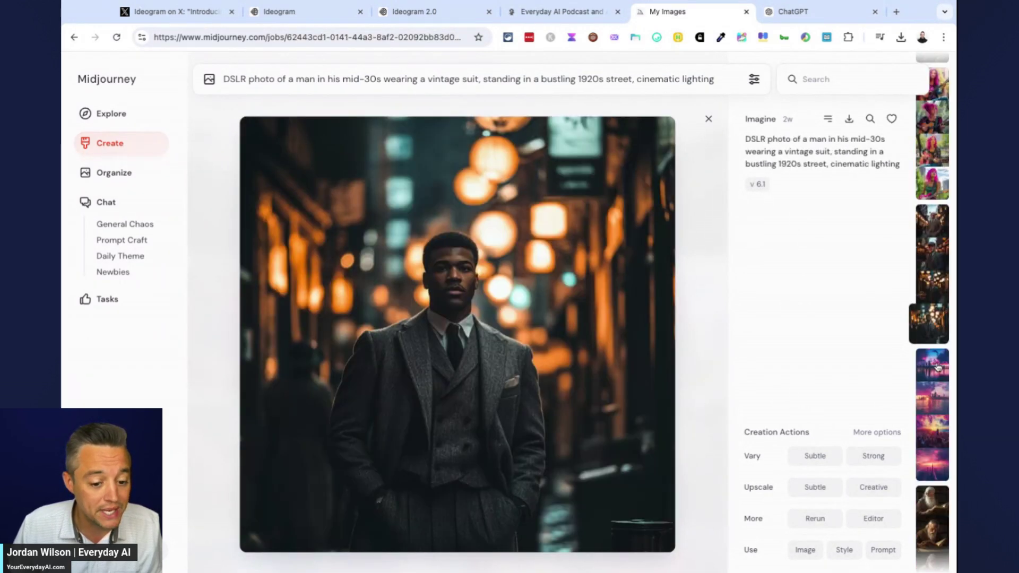
left_click(936, 296)
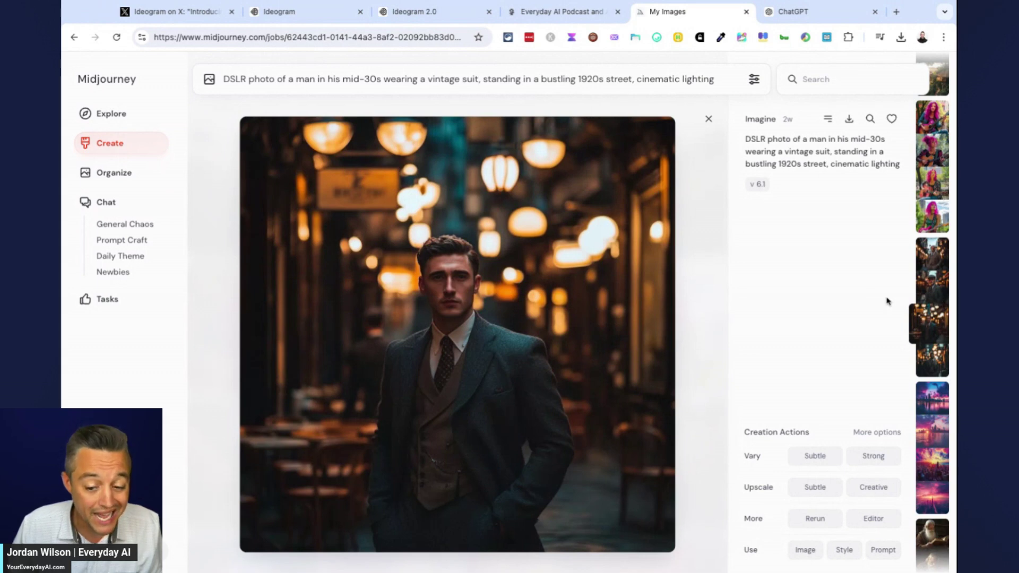
Step: Back in Ideogram's results, generate the 1920s vintage-suit man prompt a second time
left_click(283, 14)
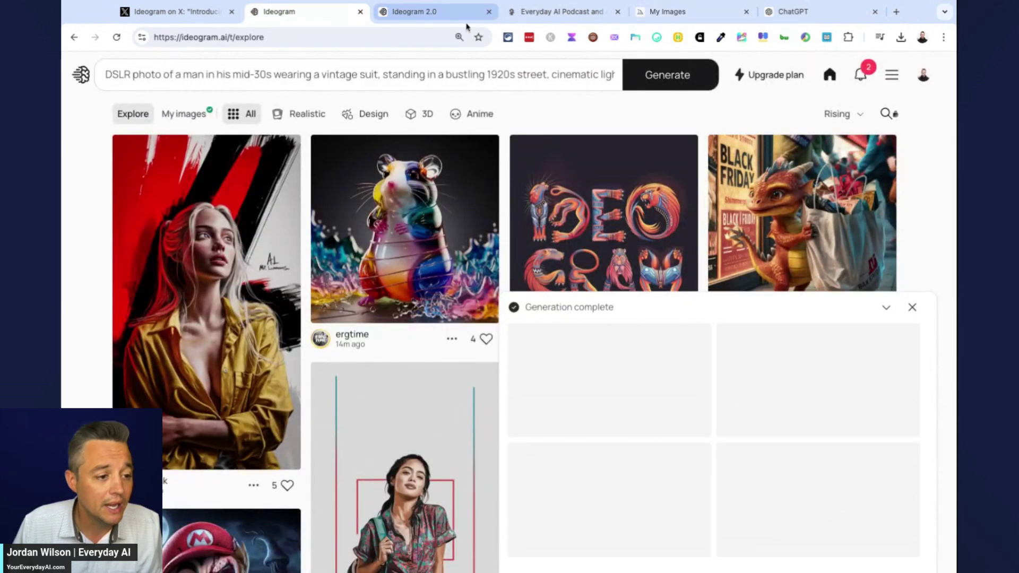
left_click(414, 15)
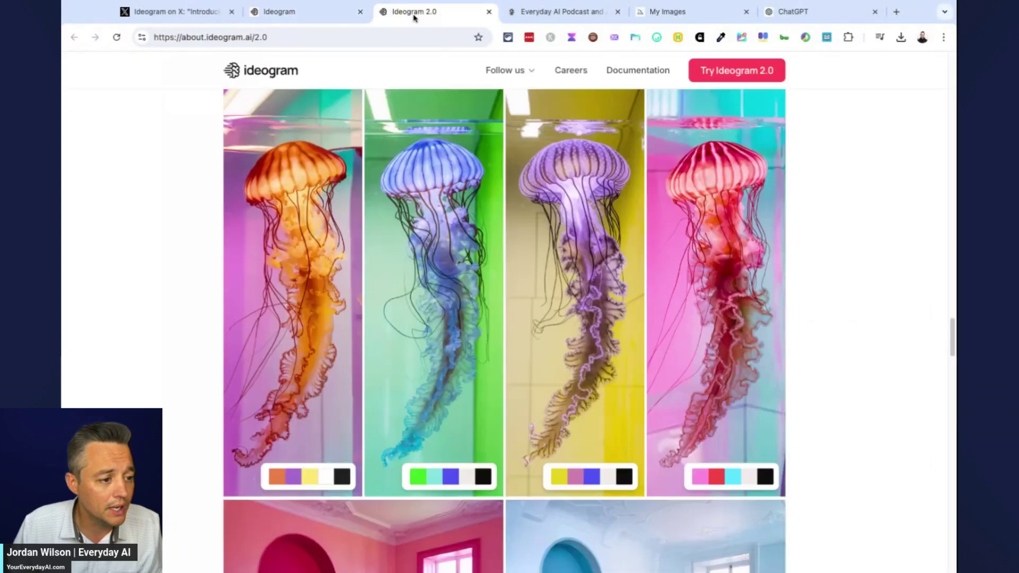
left_click(352, 16)
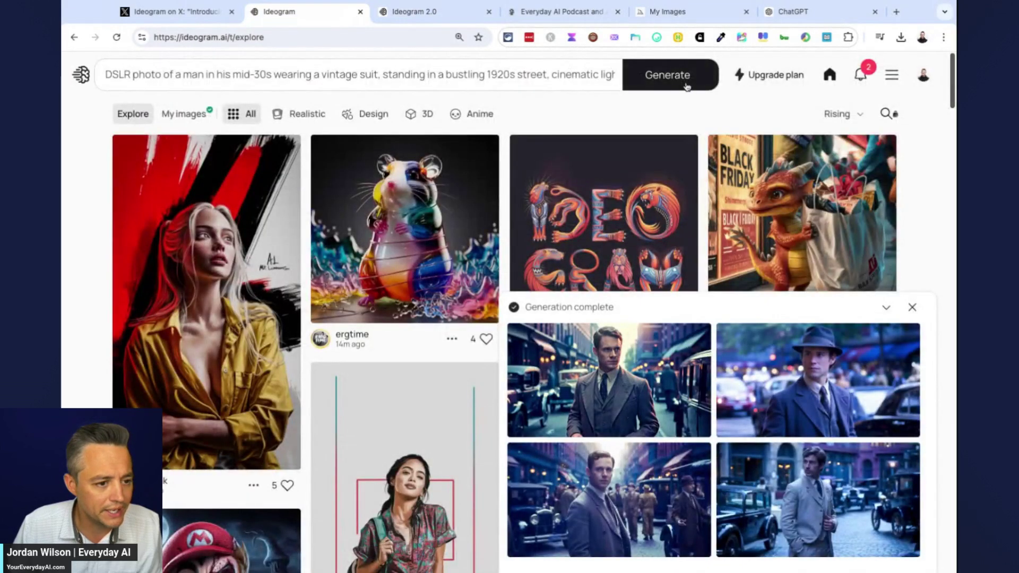
left_click(693, 80)
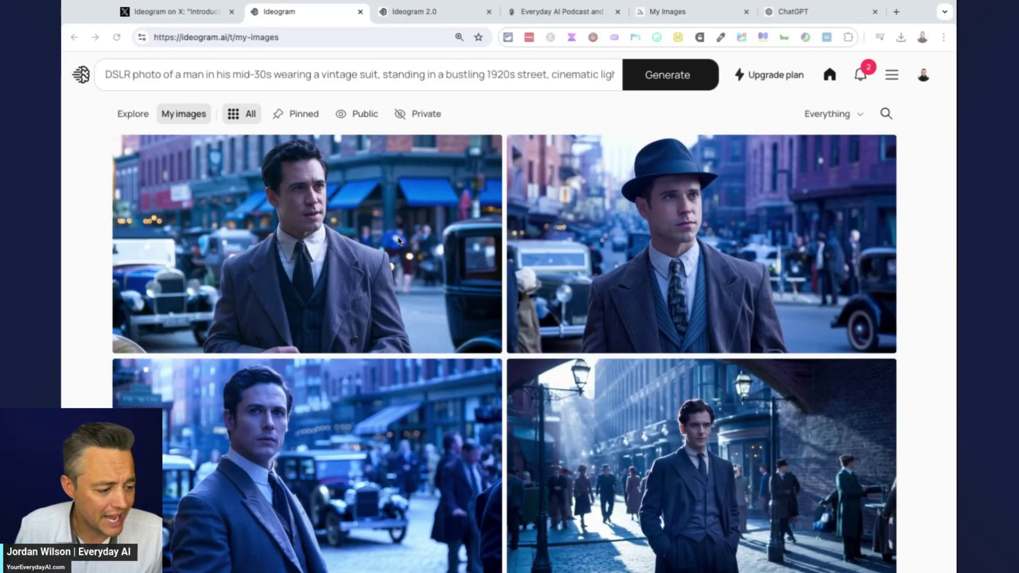
Step: Scroll through the finished 1920s suited-man images in My images
scroll(499, 301, "down", 1)
scroll(447, 319, "up", 1)
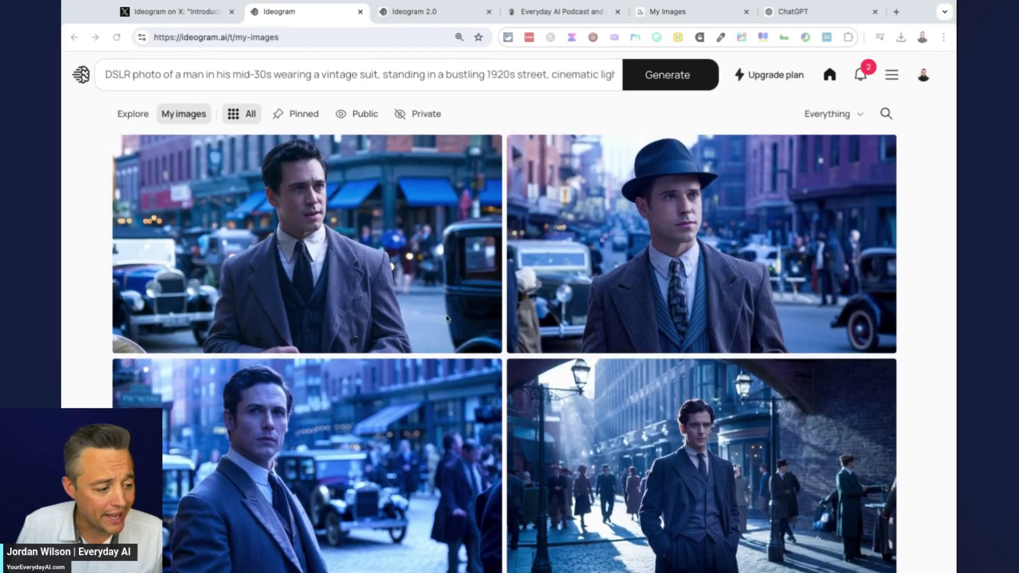
scroll(454, 317, "down", 5)
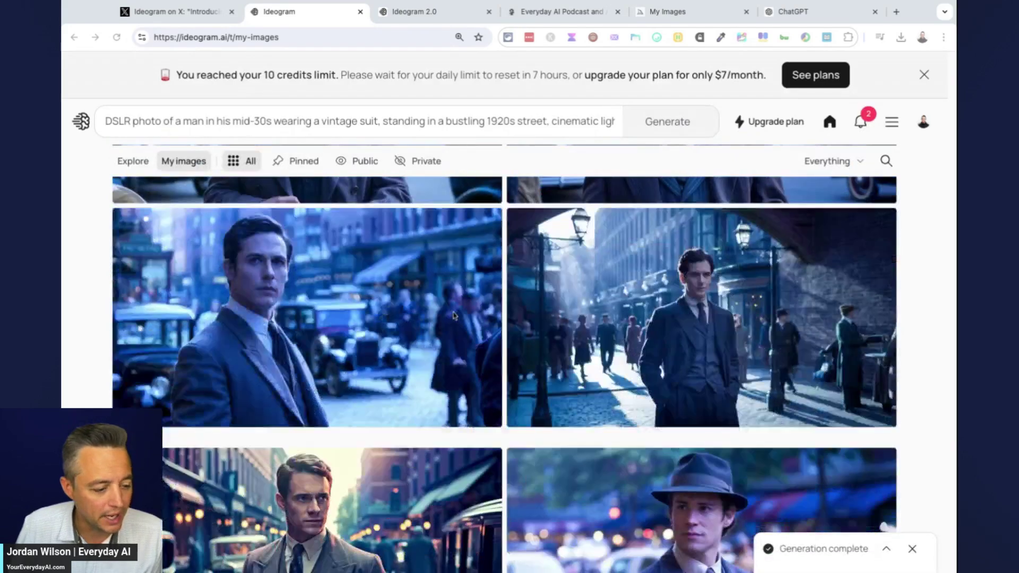
scroll(455, 316, "down", 5)
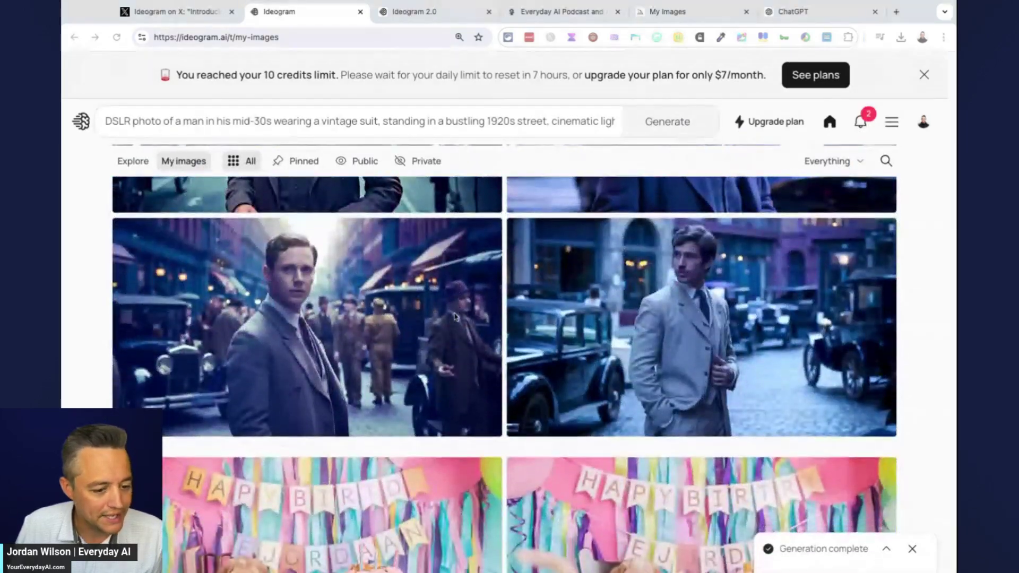
scroll(456, 316, "up", 3)
scroll(456, 317, "up", 1)
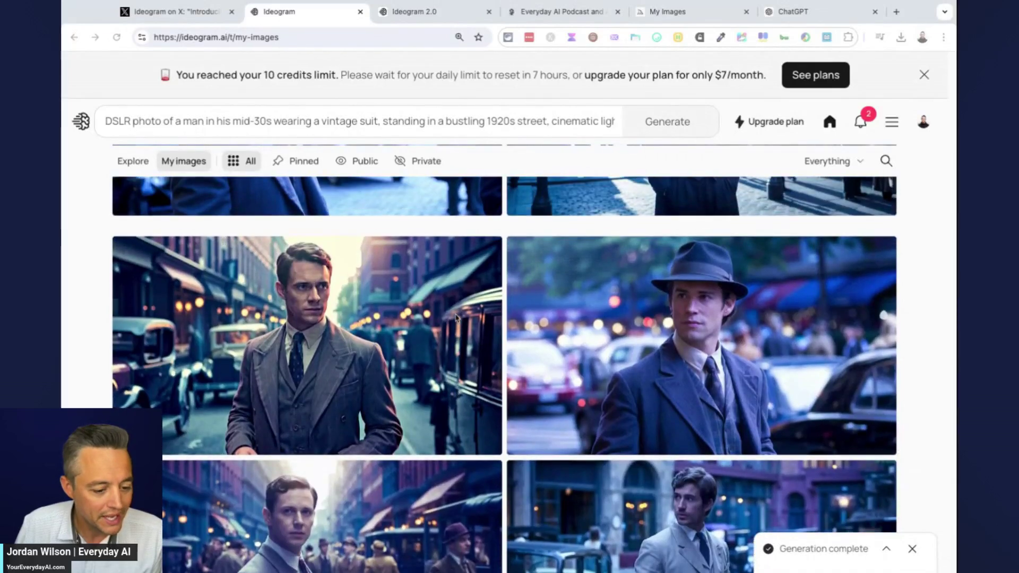
scroll(457, 315, "down", 8)
scroll(457, 316, "up", 2)
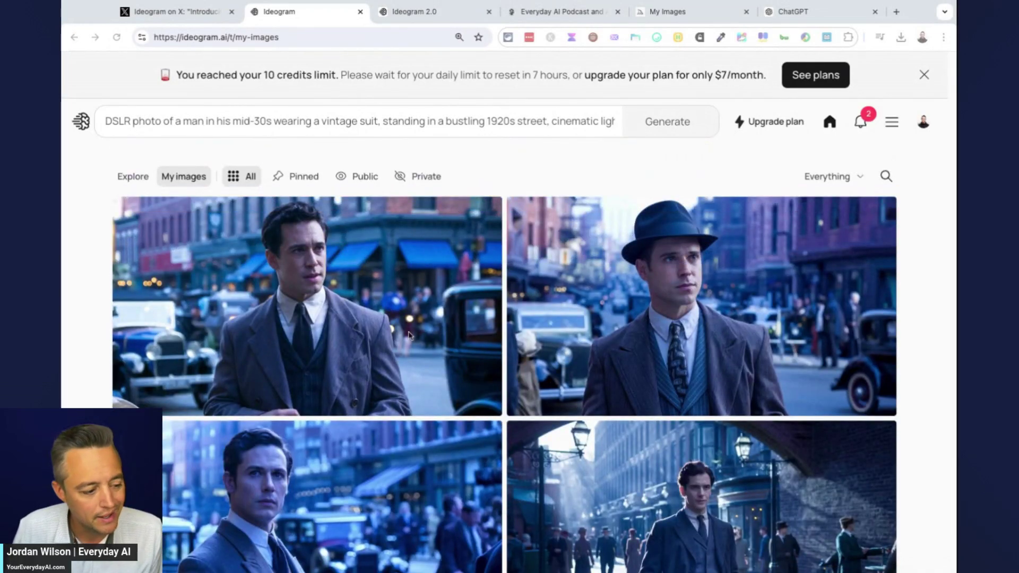
scroll(380, 341, "down", 8)
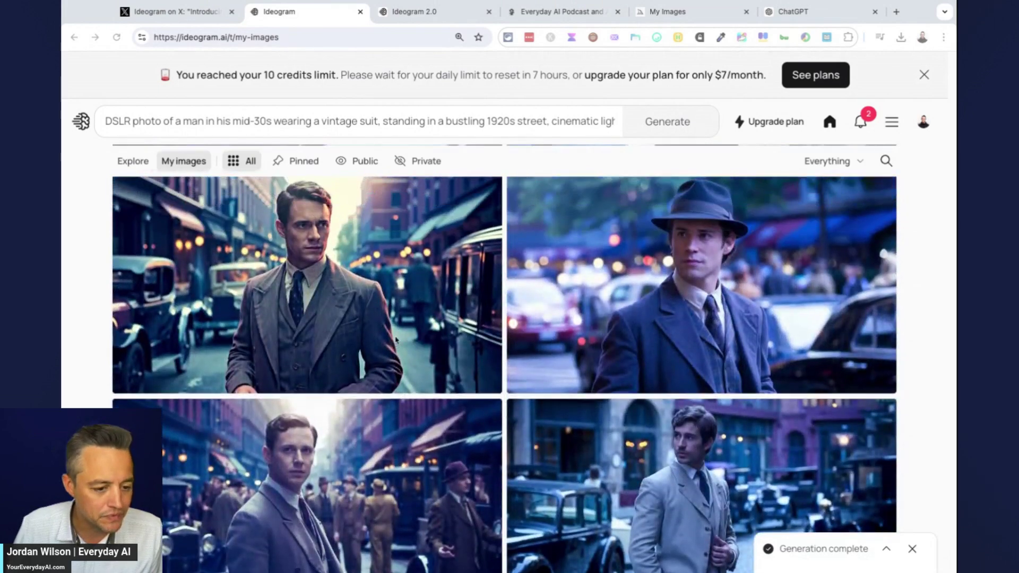
scroll(396, 340, "up", 10)
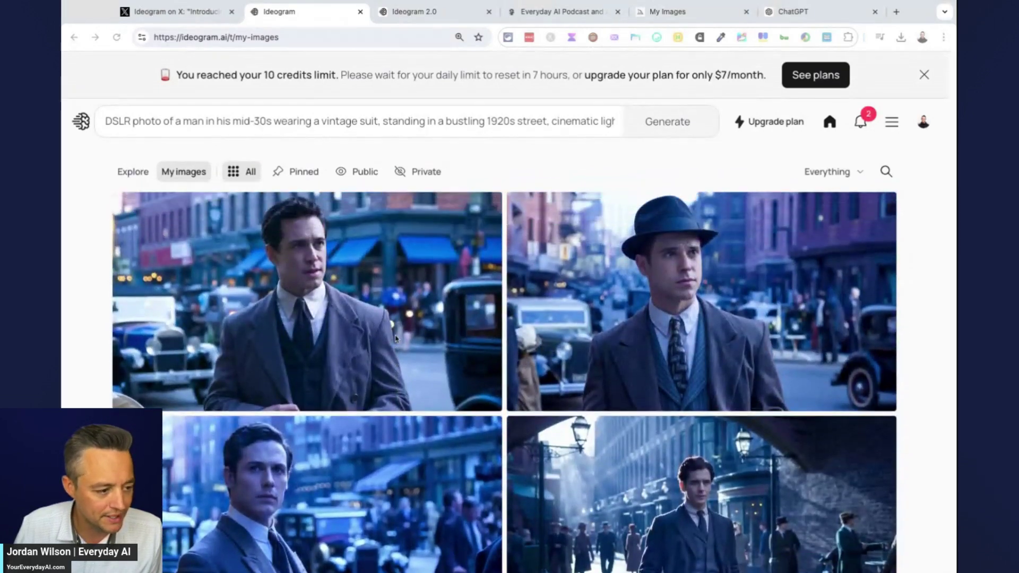
Step: View Ideogram's first 1920s suited-man image at full size beside the enlarged Midjourney version
left_click(306, 281)
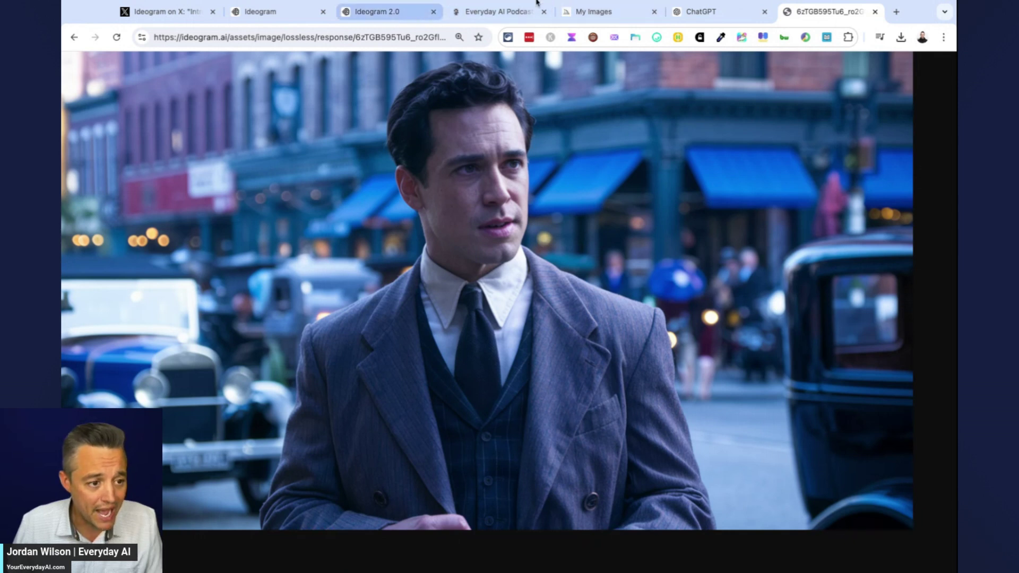
left_click(620, 11)
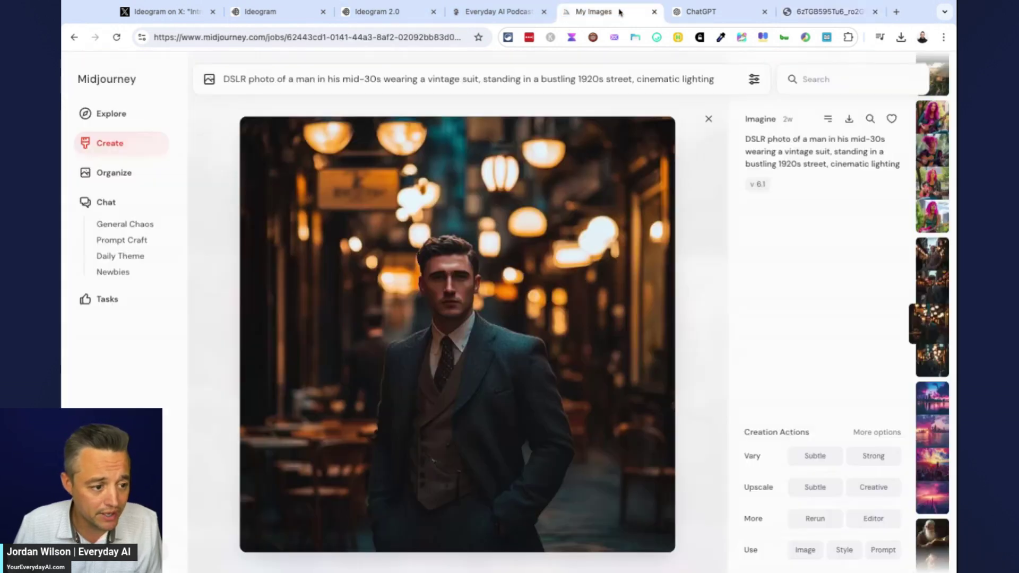
left_click(460, 251)
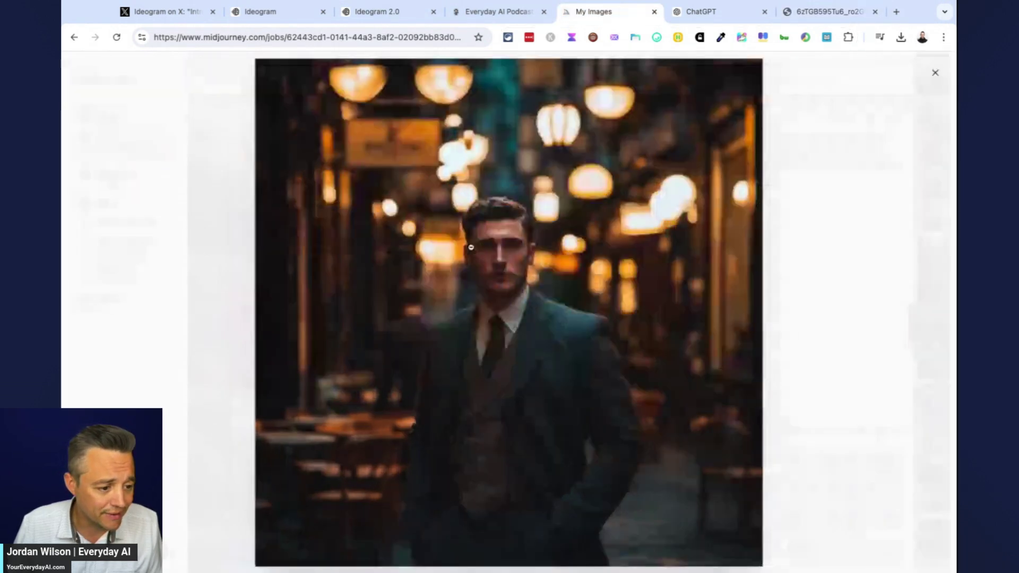
left_click(841, 20)
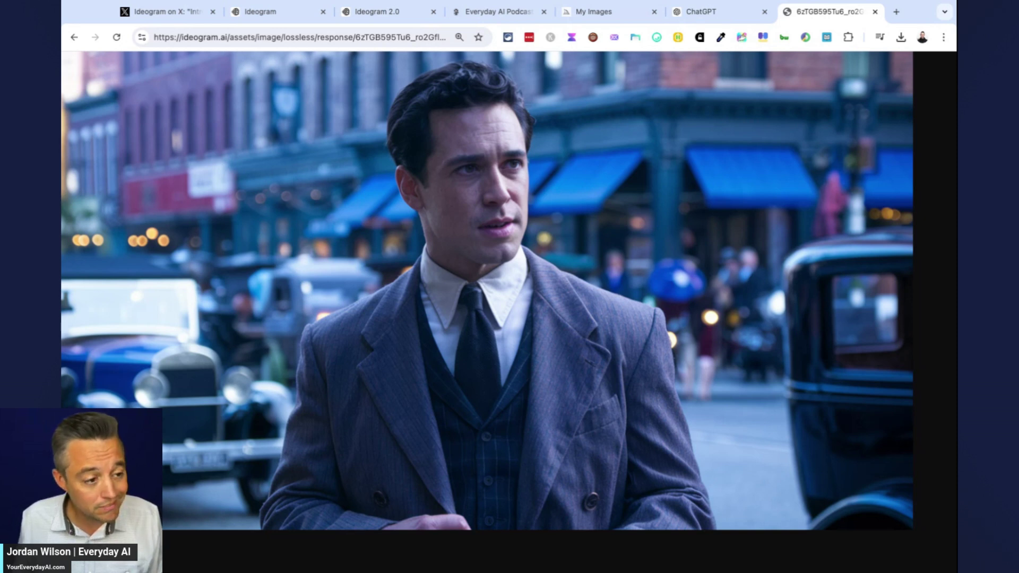
Step: Show the youreverydayai.com homepage with its 'Outsmart The Future' newsletter and podcast pitch
left_click(512, 11)
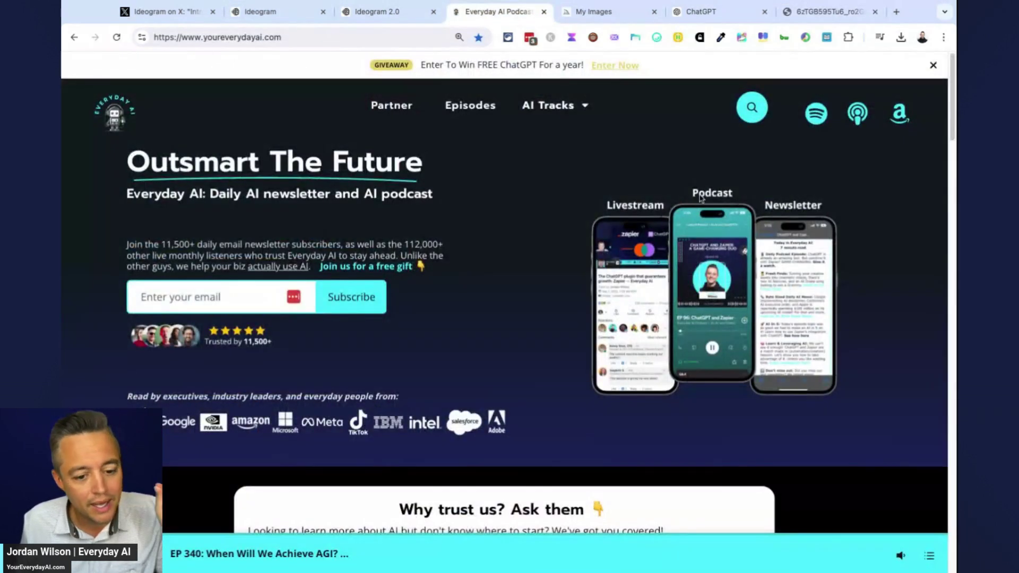